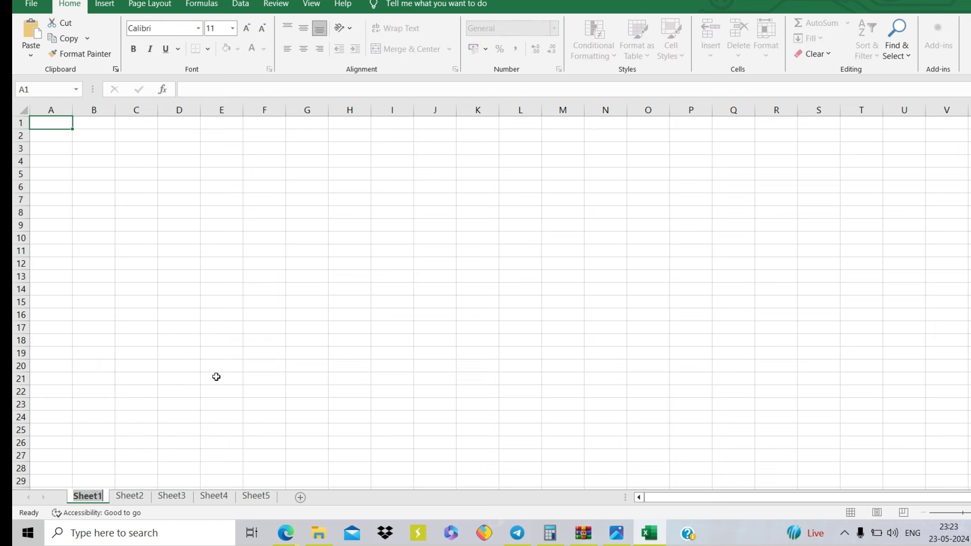
# - Rename the first worksheet to Master Sheet
pyautogui.write('Maste')
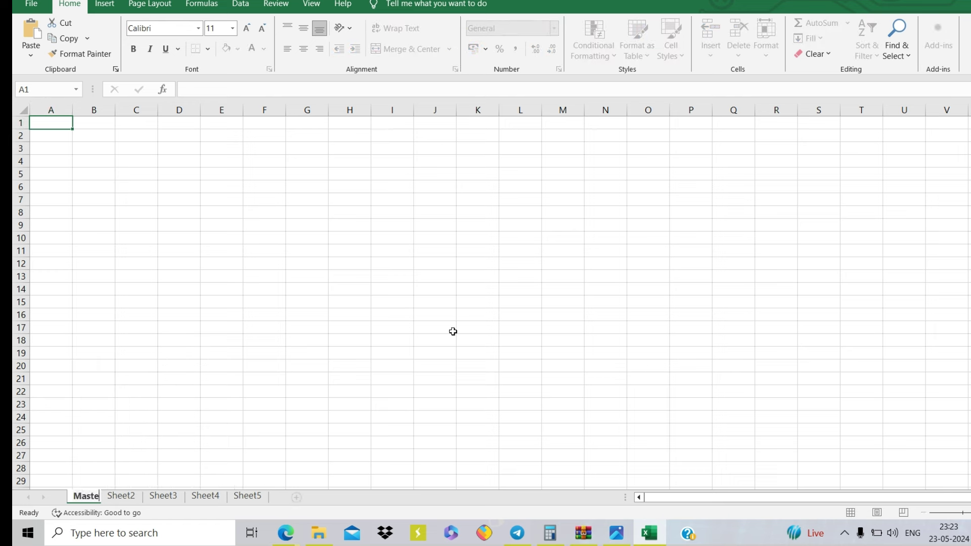
pyautogui.write('r Seat')
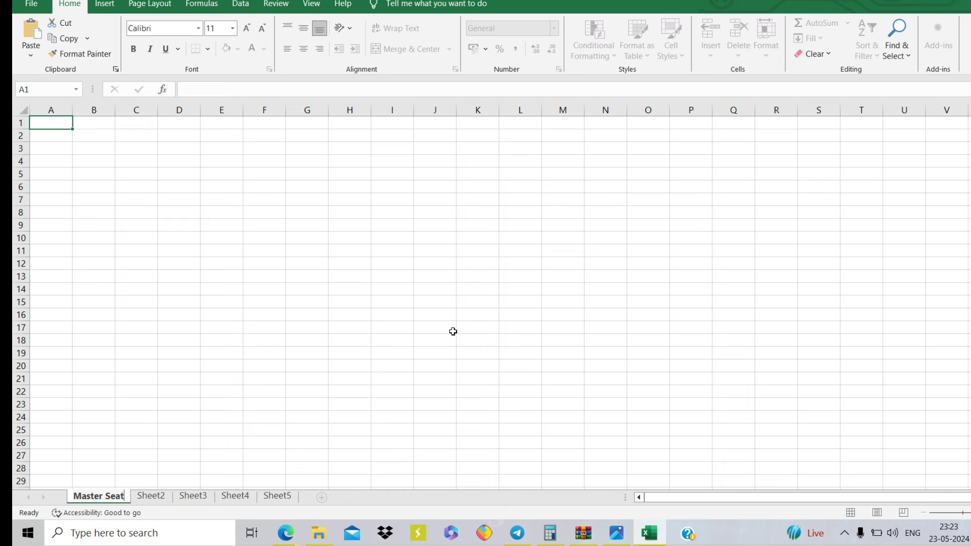
pyautogui.press('BackSpace')
pyautogui.press('BackSpace')
pyautogui.press('BackSpace')
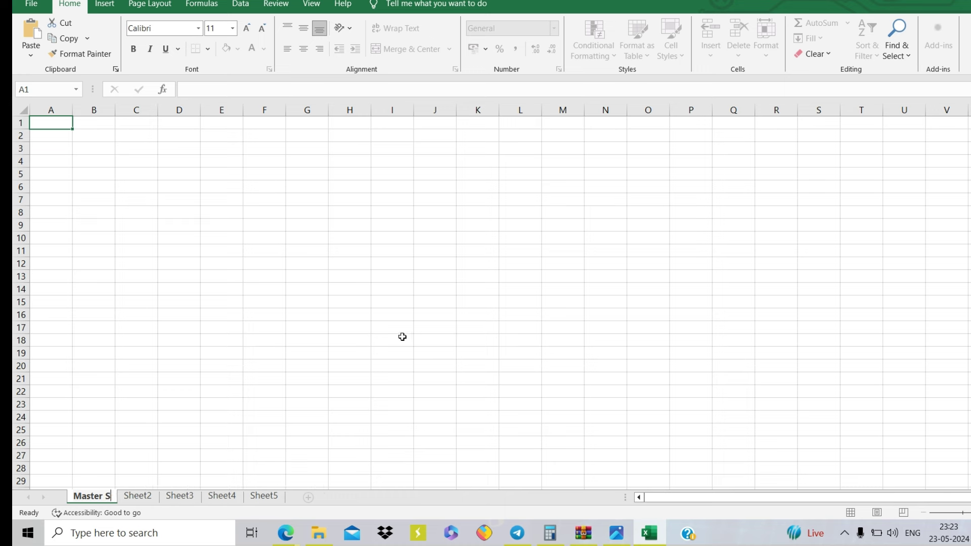
pyautogui.write('heet')
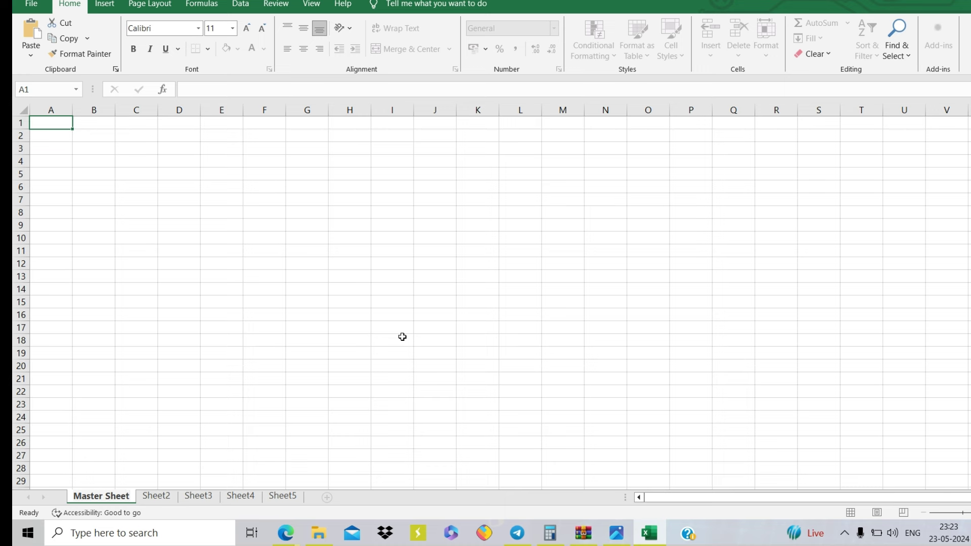
pyautogui.click(427, 226)
pyautogui.click(144, 301)
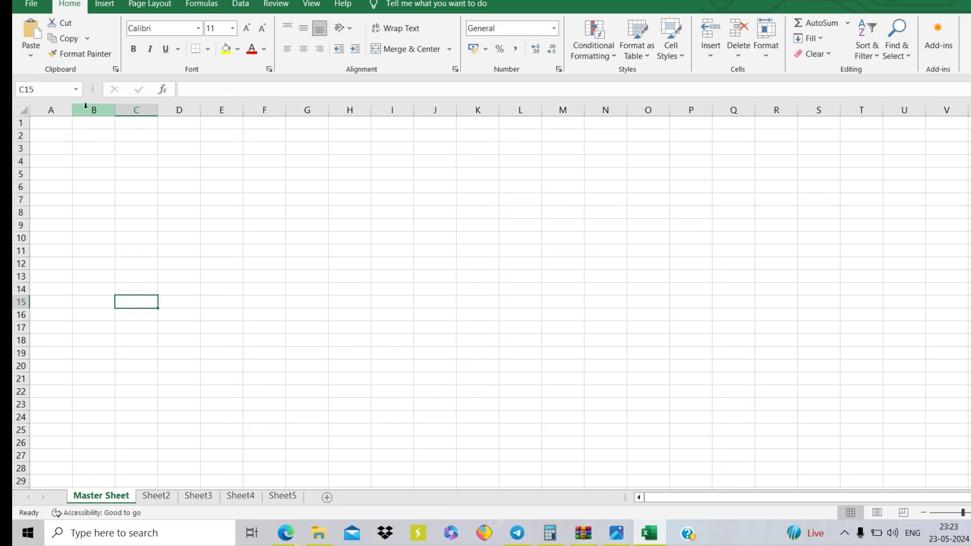
# - Select cell A1, switch to the iCharts browser window and open the Screener (EOD) page
pyautogui.click(50, 125)
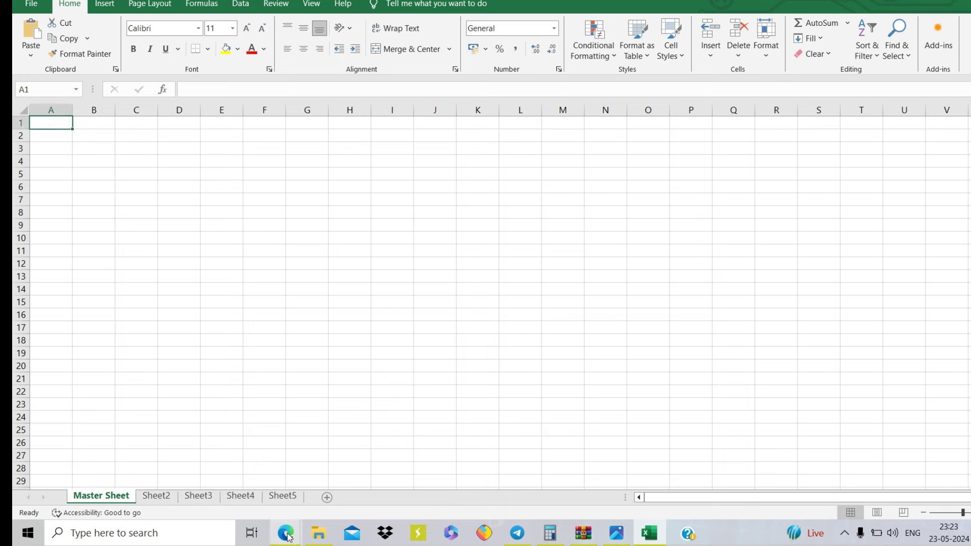
pyautogui.moveTo(288, 537)
pyautogui.click(217, 470)
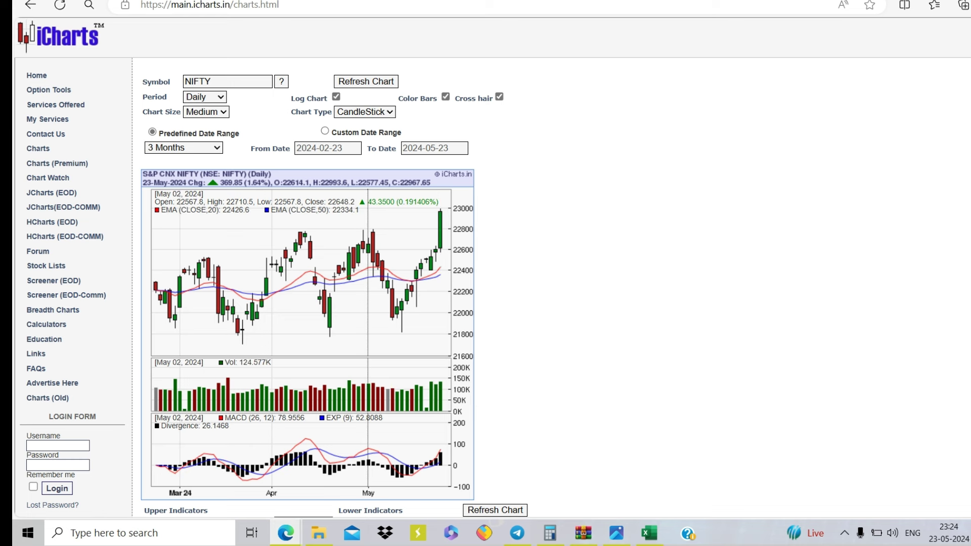
pyautogui.click(39, 287)
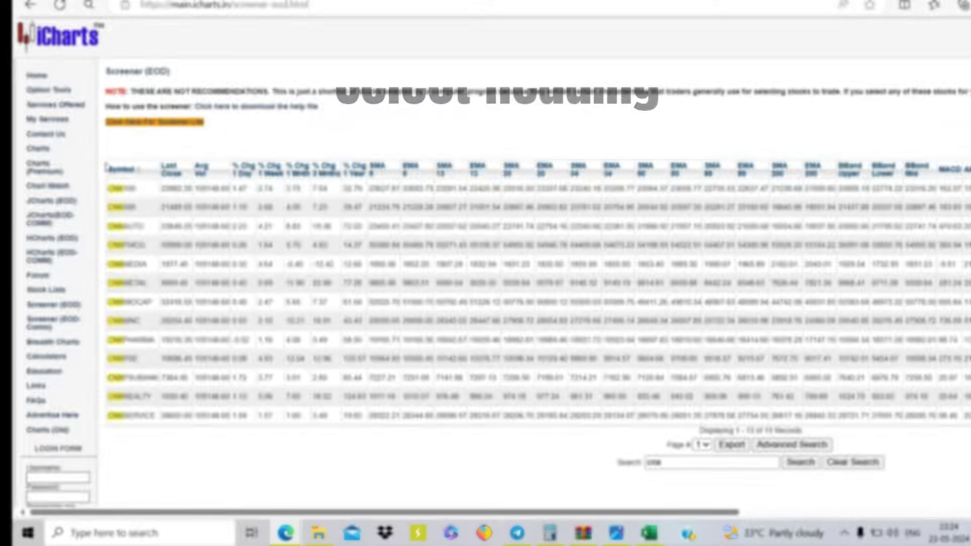
# - Copy the screener table's entire column heading row, starting at Symbol, and return to the Excel workbook
pyautogui.moveTo(106, 169); pyautogui.dragTo(965, 170)
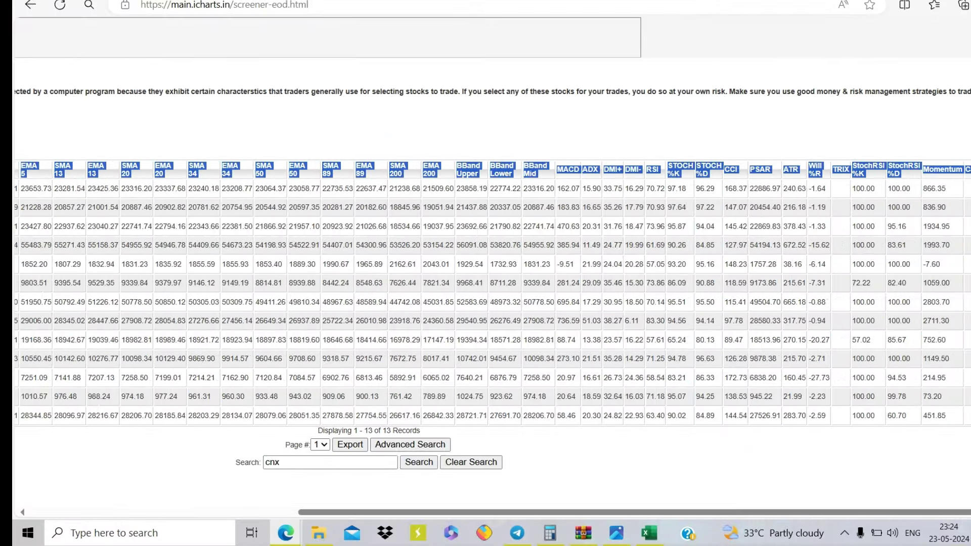
pyautogui.rightClick(785, 174)
pyautogui.click(769, 185)
pyautogui.click(649, 533)
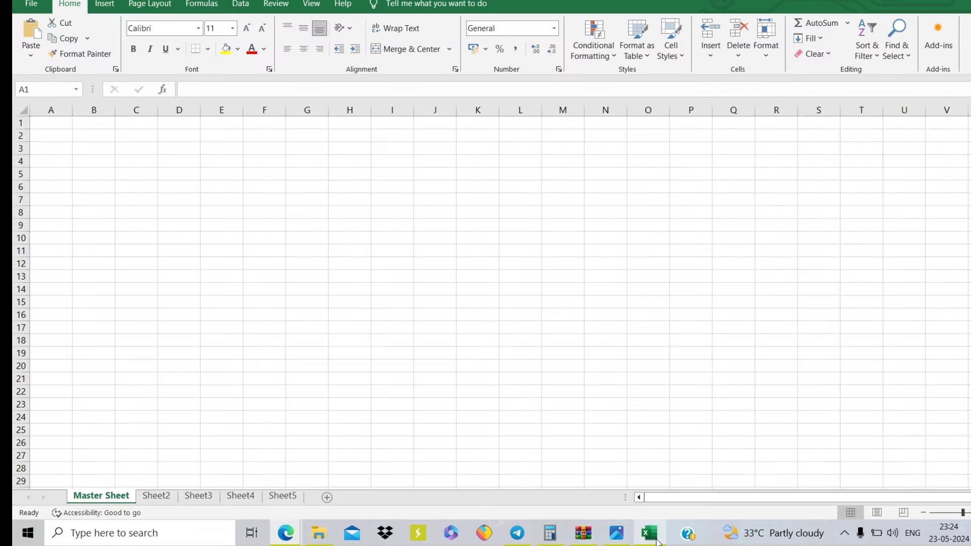
# - Paste the copied headings at cell A1 of Master Sheet, matching the destination formatting
pyautogui.rightClick(48, 126)
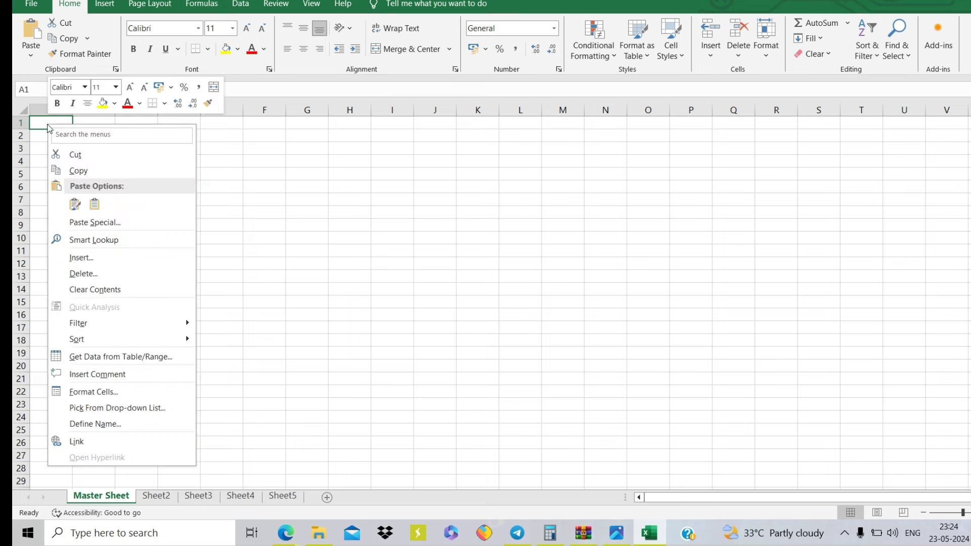
pyautogui.click(94, 205)
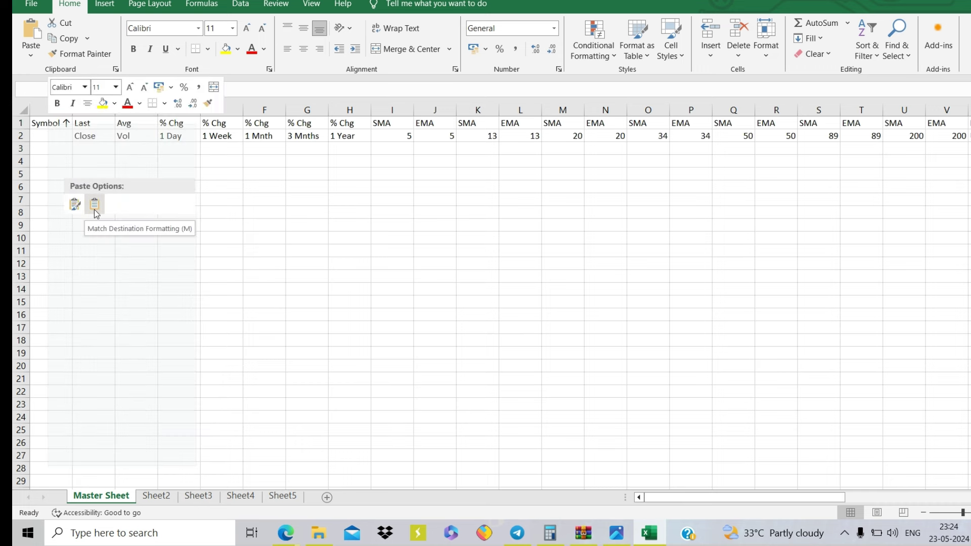
pyautogui.click(247, 234)
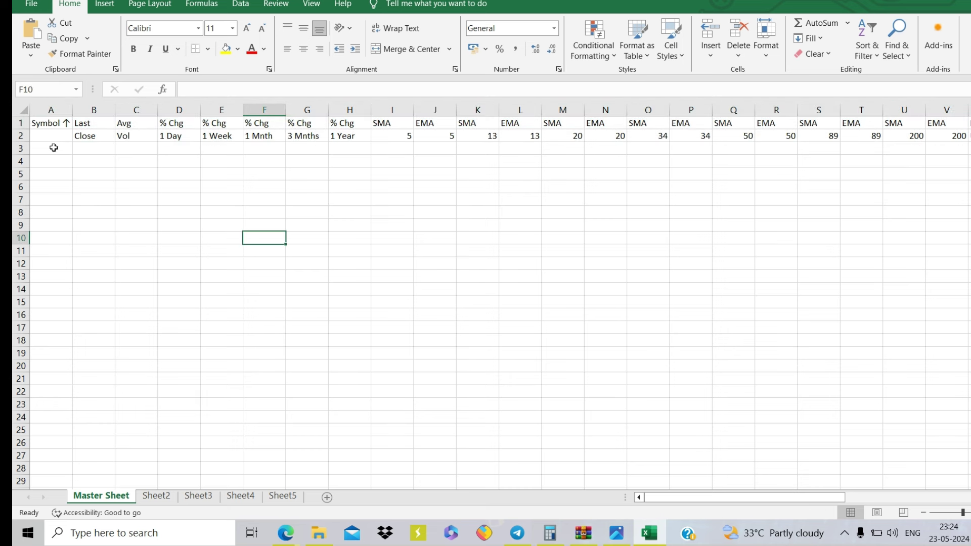
# - Select A1:AP1 in Master Sheet and paste the copied screener headings over it with their source formatting
pyautogui.click(51, 126)
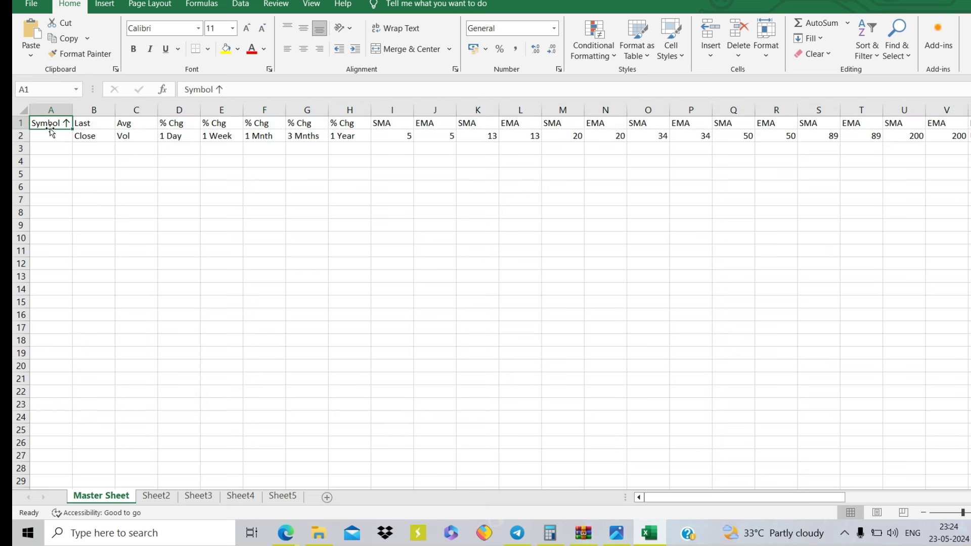
pyautogui.moveTo(51, 131); pyautogui.dragTo(50, 127)
pyautogui.hotkey('shift', 'Right')
pyautogui.hotkey('shift', 'Right')
pyautogui.hotkey('shift', 'Right')
pyautogui.hotkey('shift', 'Right')
pyautogui.hotkey('shift', 'Right')
pyautogui.hotkey('shift', 'Right')
pyautogui.hotkey('shift', 'Right')
pyautogui.hotkey('shift', 'Right')
pyautogui.hotkey('shift', 'Right')
pyautogui.hotkey('shift', 'Right')
pyautogui.hotkey('shift', 'Right')
pyautogui.hotkey('shift', 'Right')
pyautogui.hotkey('shift', 'Right')
pyautogui.hotkey('shift', 'Right')
pyautogui.hotkey('shift', 'Right')
pyautogui.hotkey('shift', 'Right')
pyautogui.hotkey('shift', 'Right')
pyautogui.hotkey('shift', 'Right')
pyautogui.hotkey('shift', 'Right')
pyautogui.hotkey('shift', 'Right')
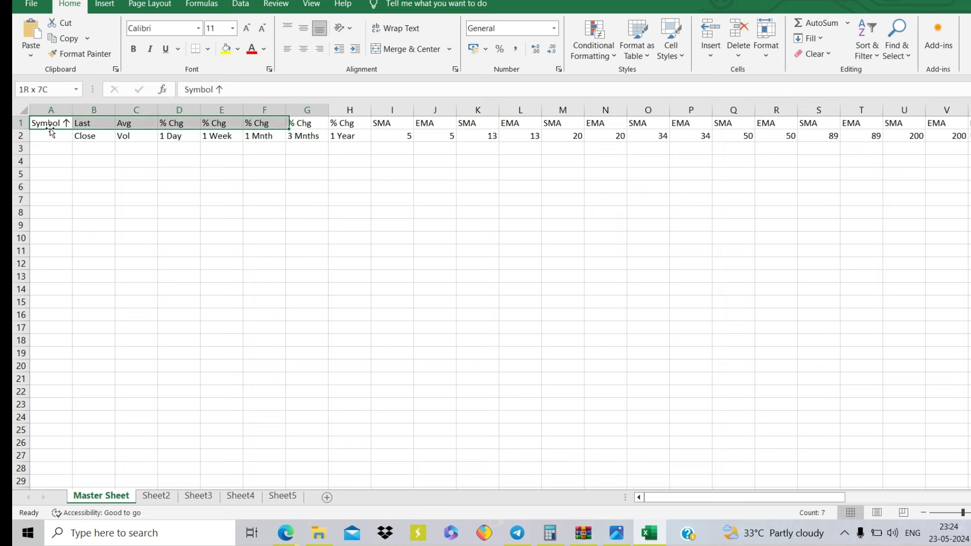
pyautogui.hotkey('shift', 'Right')
pyautogui.hotkey('shift', 'Right')
pyautogui.hotkey('shift', 'Right')
pyautogui.hotkey('shift', 'Right')
pyautogui.hotkey('shift', 'Right')
pyautogui.hotkey('shift', 'Right')
pyautogui.hotkey('shift', 'Right')
pyautogui.hotkey('shift', 'Right')
pyautogui.hotkey('shift', 'Right')
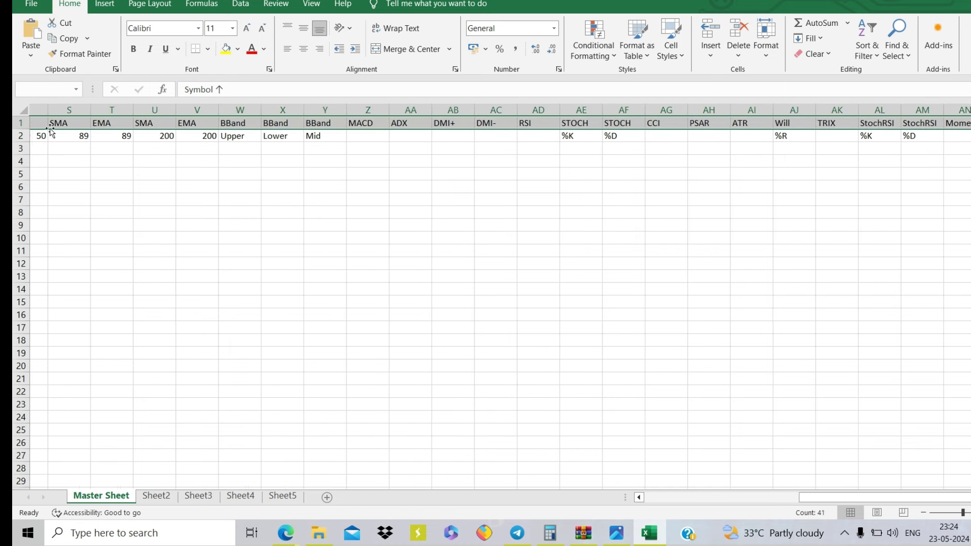
pyautogui.hotkey('shift', 'Left')
pyautogui.hotkey('shift', 'Left')
pyautogui.hotkey('shift', 'Right')
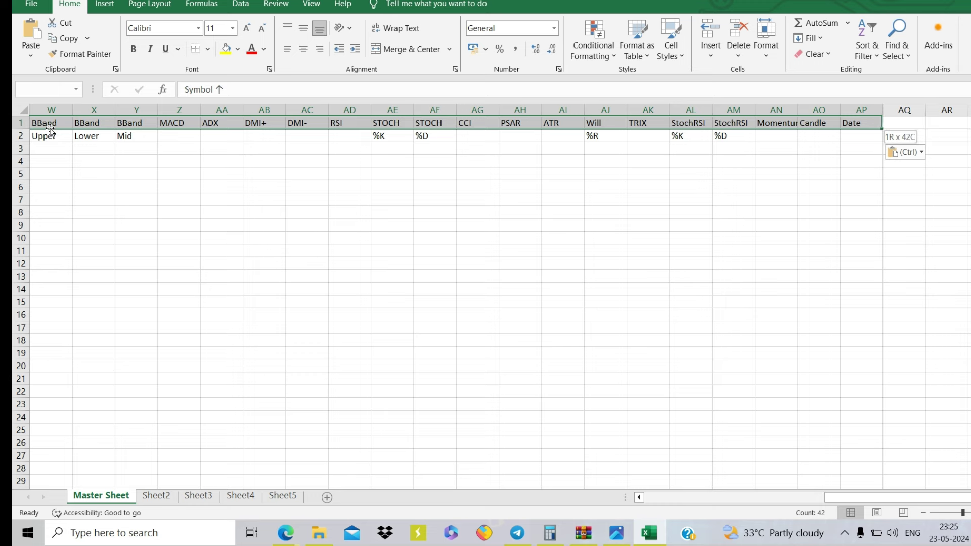
pyautogui.hotkey('shift', 'Left')
pyautogui.hotkey('ctrl', 'BackSpace')
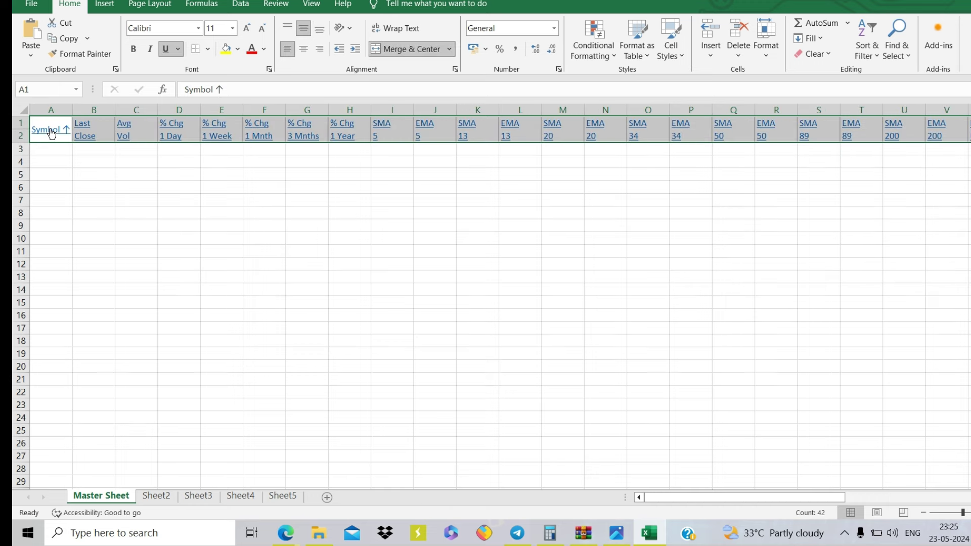
pyautogui.click(66, 148)
pyautogui.click(128, 214)
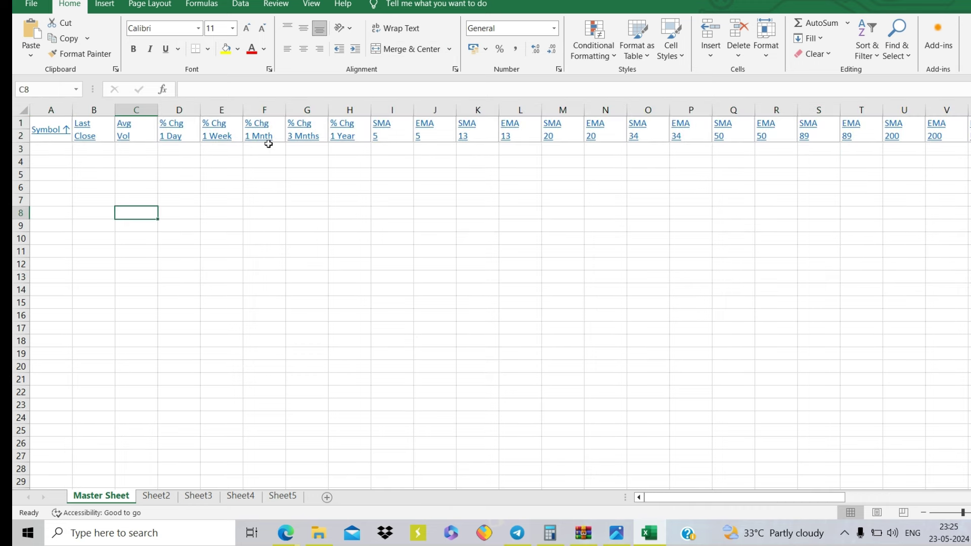
pyautogui.click(41, 152)
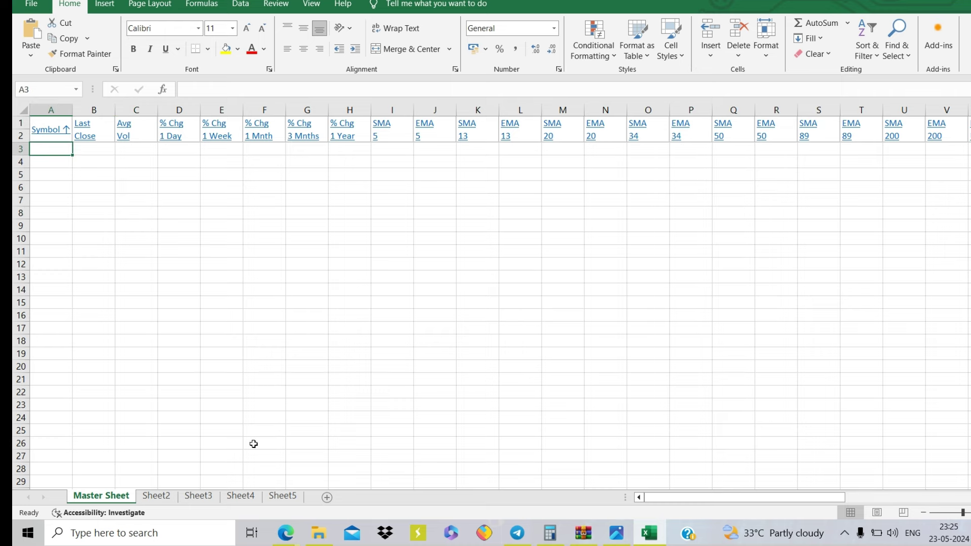
# - Switch to the iCharts browser window and search the EOD screener for "nifty"
pyautogui.moveTo(297, 533)
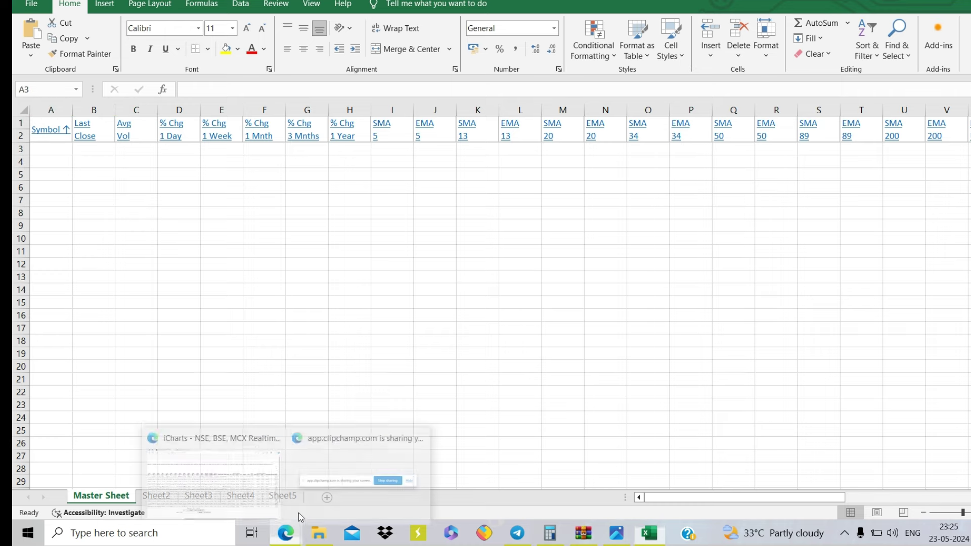
pyautogui.click(234, 464)
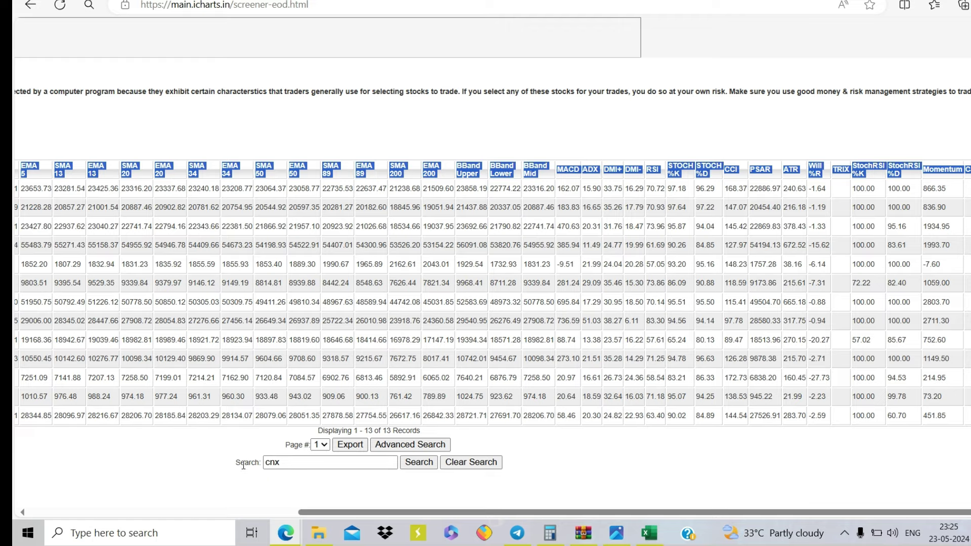
pyautogui.moveTo(465, 512); pyautogui.dragTo(274, 511)
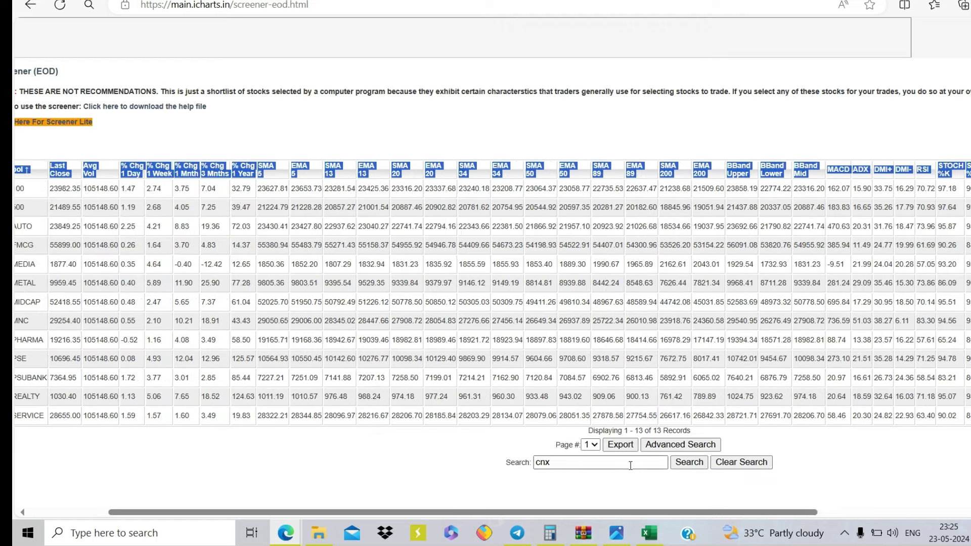
pyautogui.moveTo(536, 512); pyautogui.dragTo(457, 512)
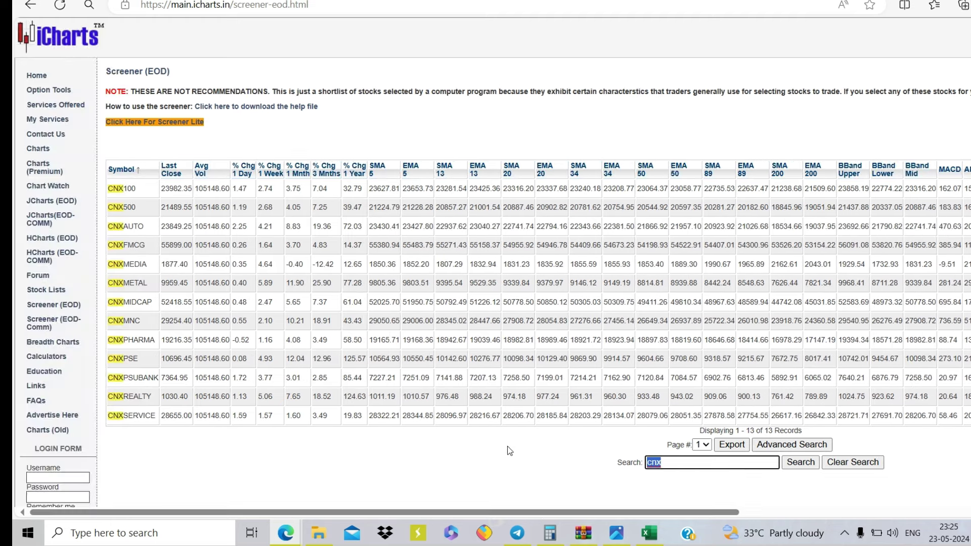
pyautogui.write('nifty')
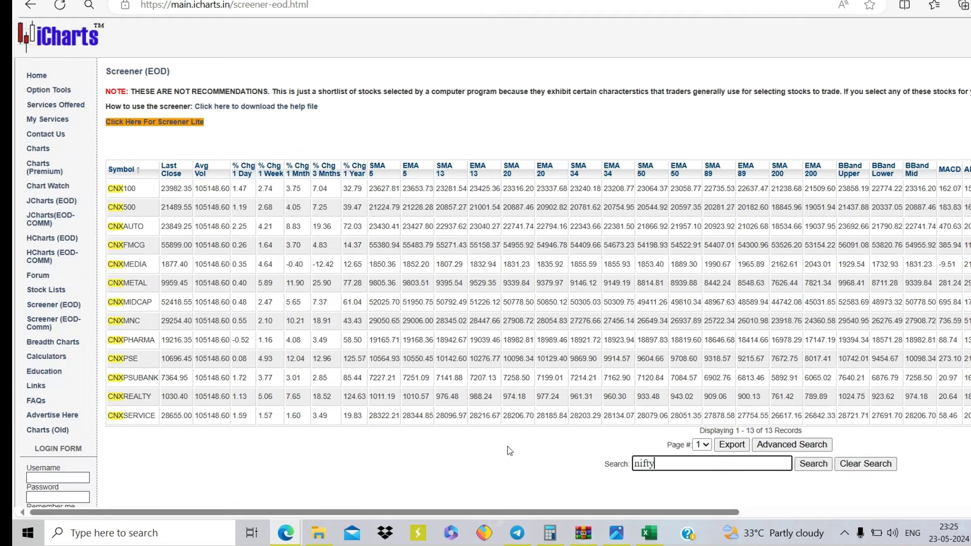
pyautogui.click(811, 468)
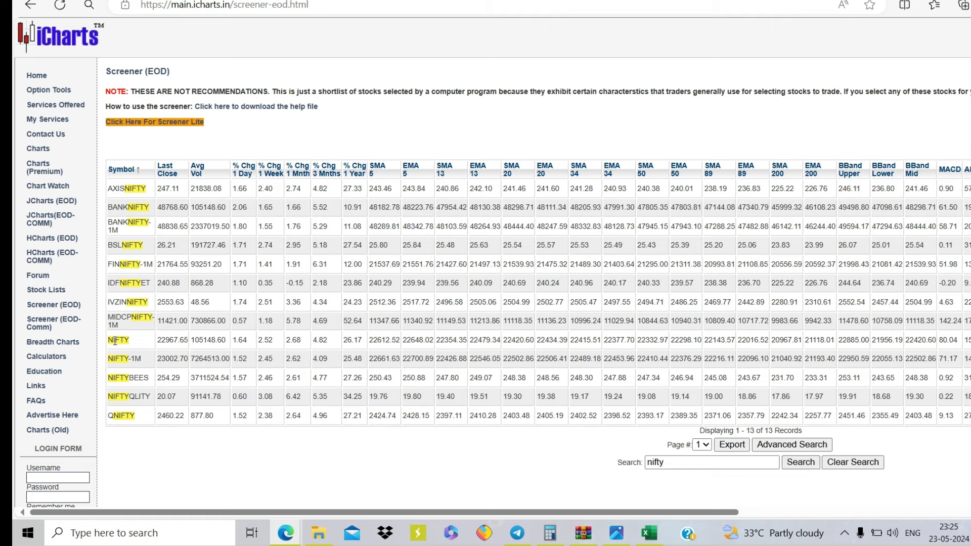
# - Copy the complete NIFTY row from the screener results, from the symbol through the last column
pyautogui.moveTo(110, 340); pyautogui.dragTo(968, 349)
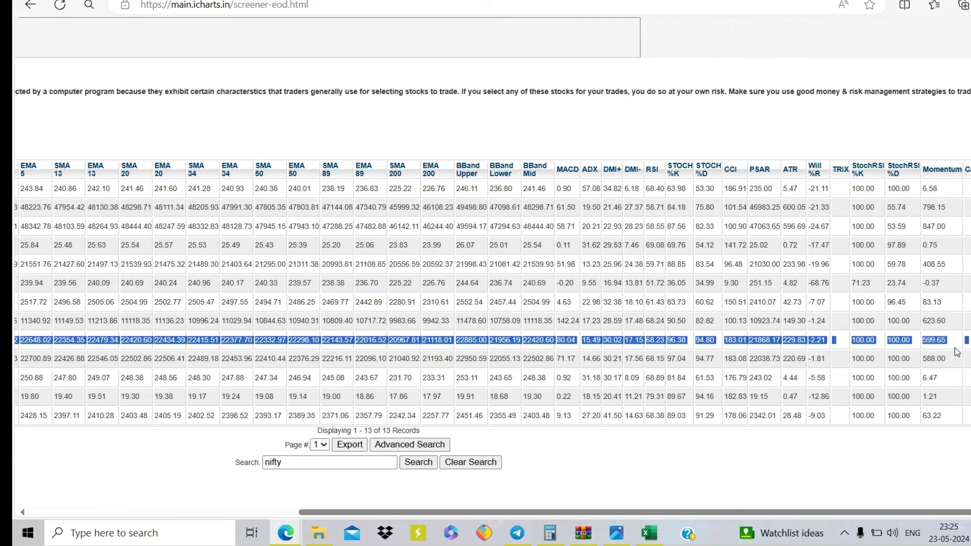
pyautogui.rightClick(937, 345)
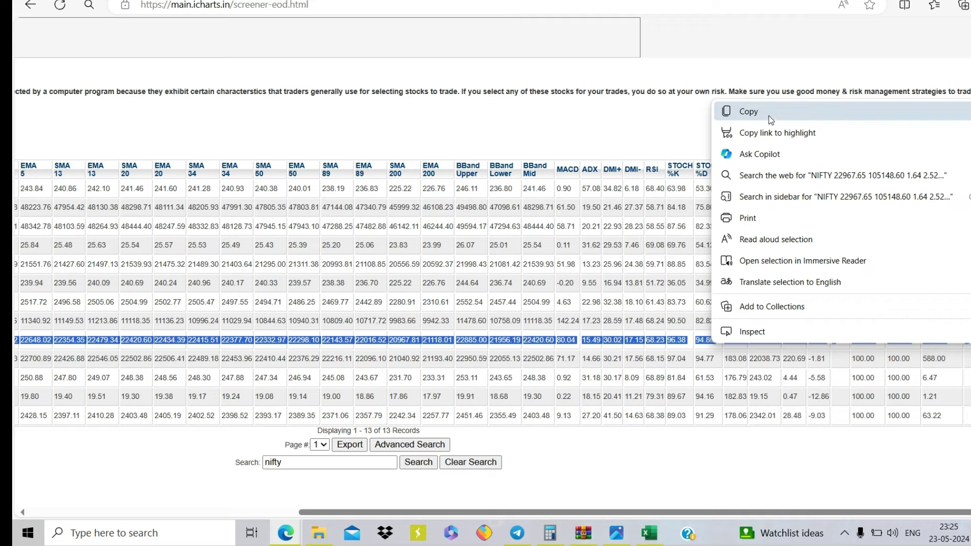
pyautogui.click(770, 120)
# - Switch to the Excel workbook and paste the NIFTY row into A3:AP3 of Master Sheet, below the headings
pyautogui.click(649, 533)
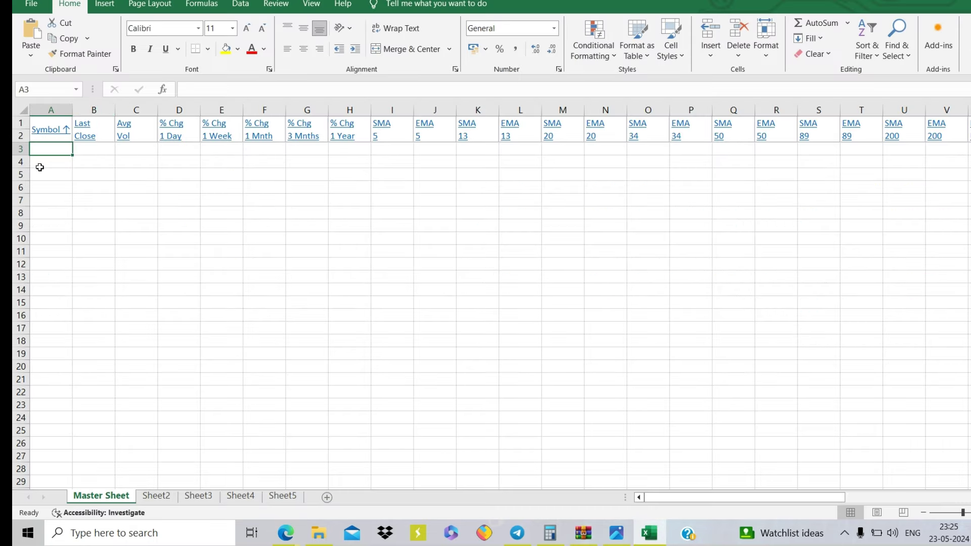
pyautogui.hotkey('ctrl', 'v')
pyautogui.moveTo(963, 149); pyautogui.dragTo(753, 151)
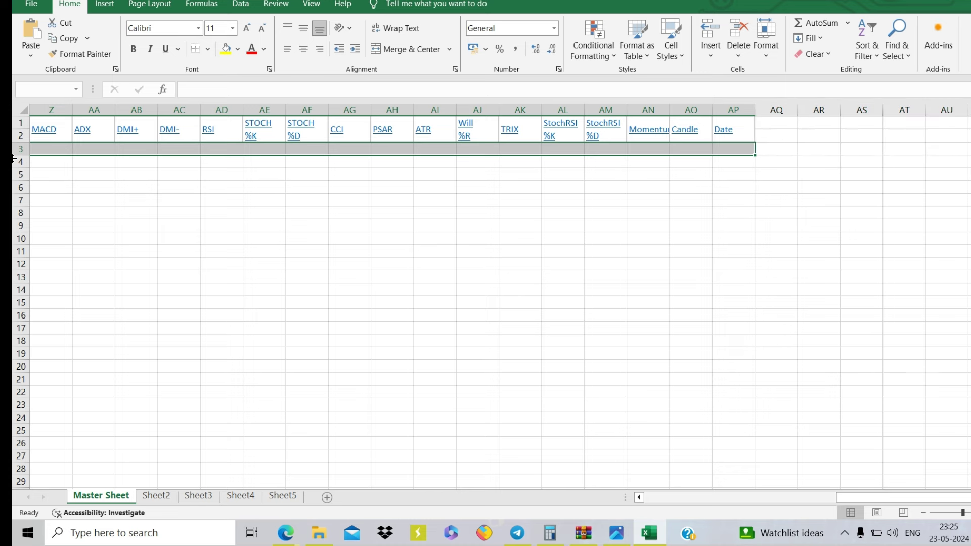
pyautogui.hotkey('ctrl', 'v')
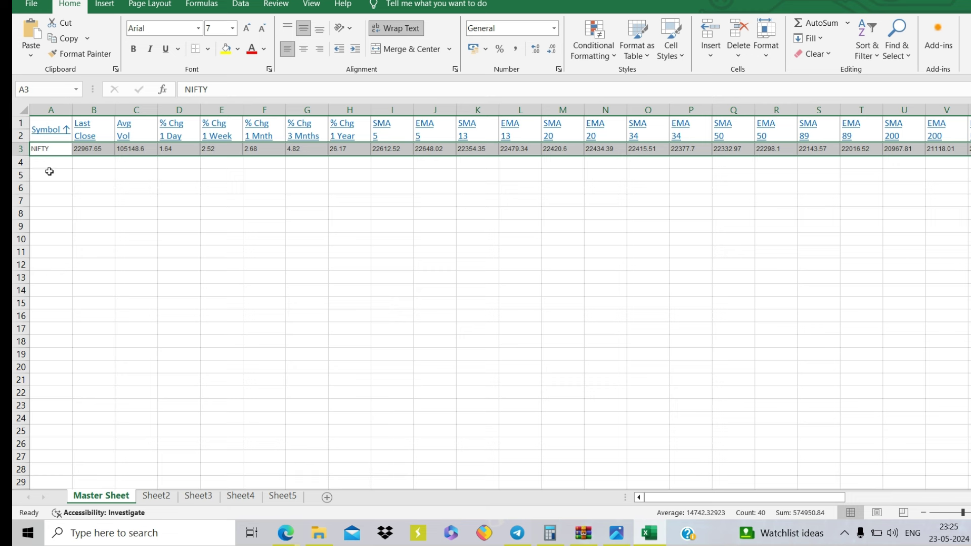
pyautogui.click(50, 171)
pyautogui.click(56, 162)
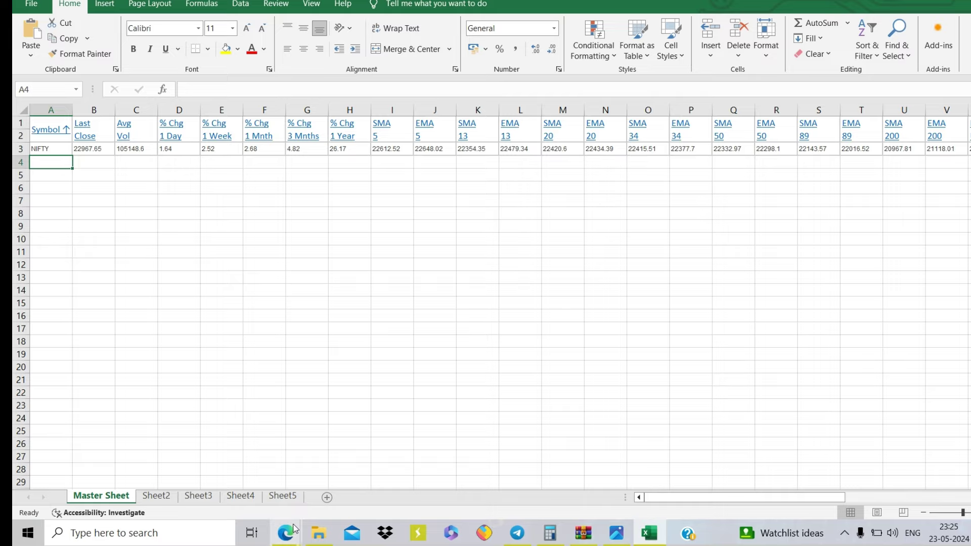
# - Switch to the iCharts browser window and search the EOD screener for "cnx"
pyautogui.moveTo(293, 535)
pyautogui.click(245, 471)
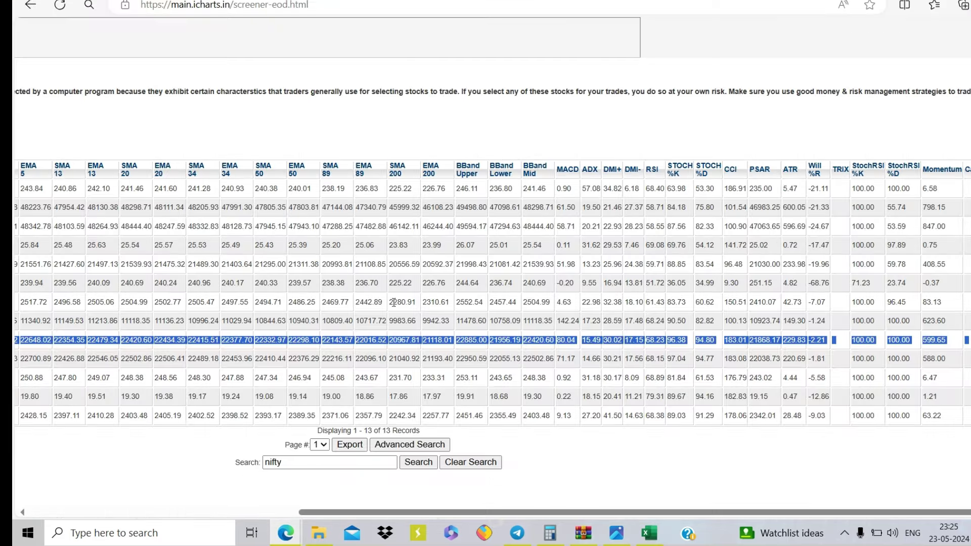
pyautogui.moveTo(358, 513); pyautogui.dragTo(101, 507)
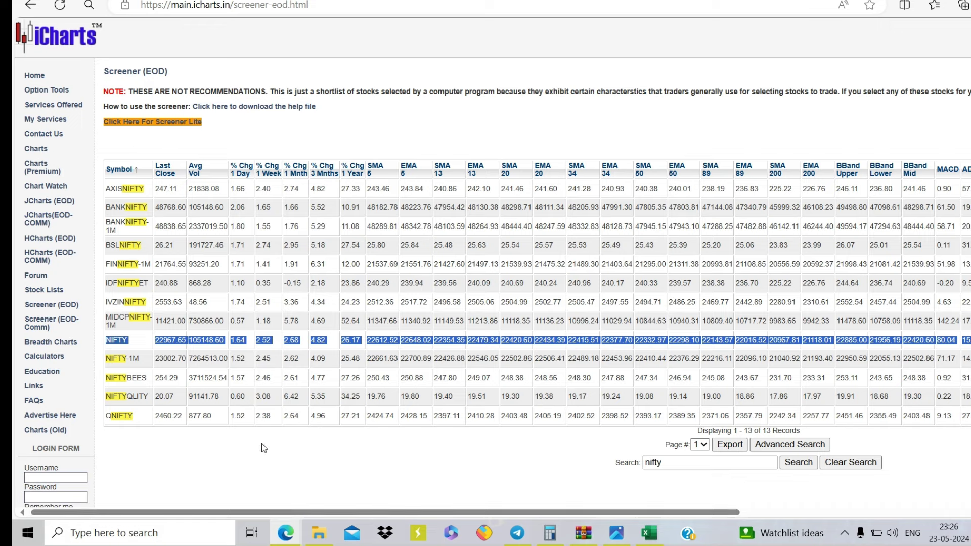
pyautogui.doubleClick(653, 462)
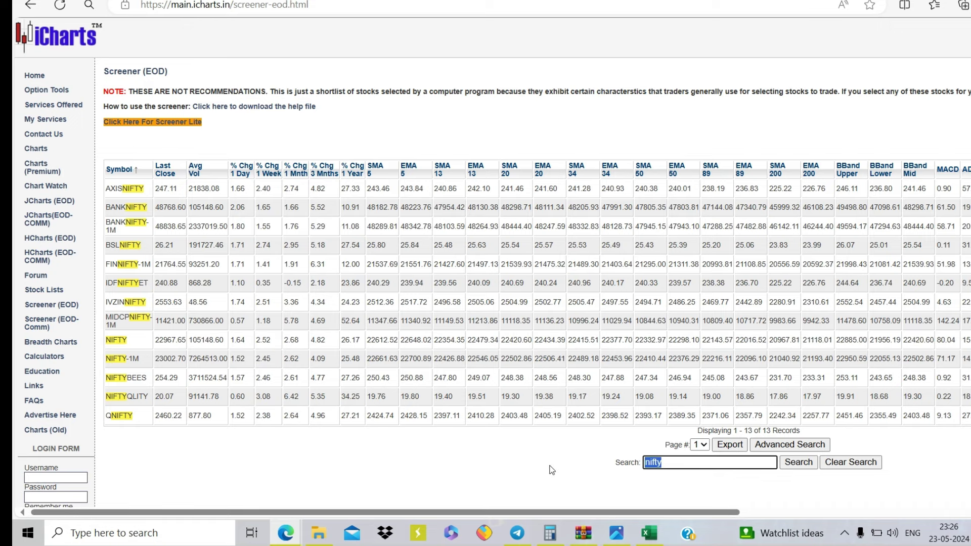
pyautogui.write('cnx')
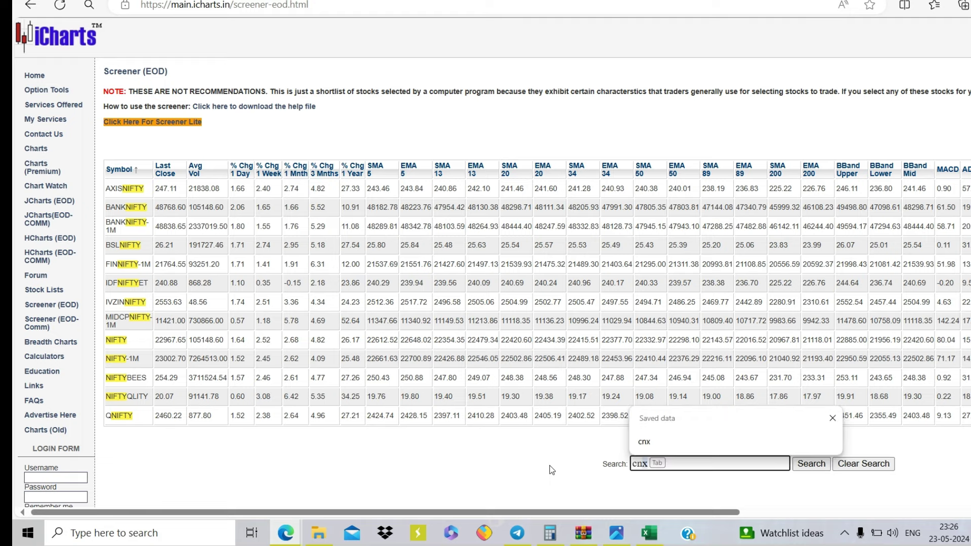
pyautogui.click(811, 463)
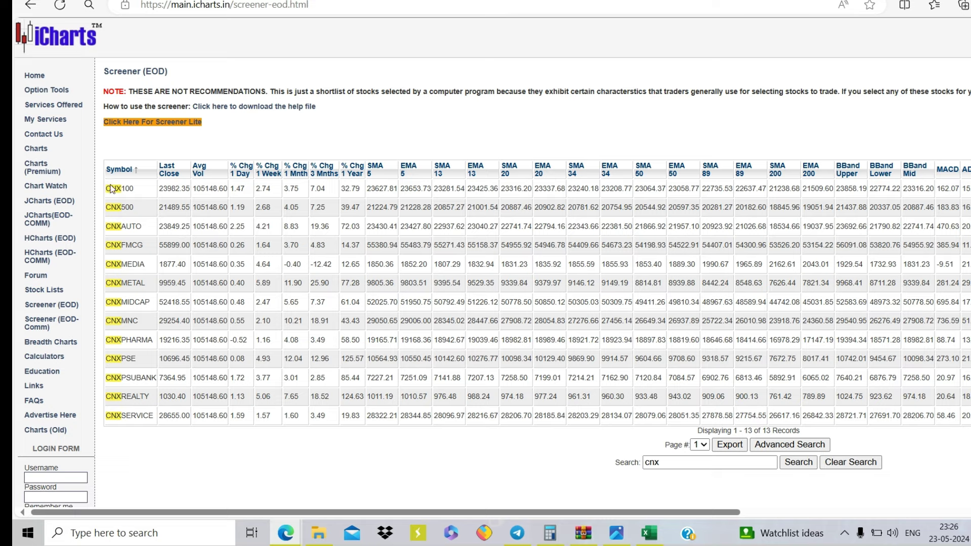
# - Copy all CNX index rows from the screener results and paste them into Master Sheet starting at A4, below the NIFTY row
pyautogui.moveTo(112, 189); pyautogui.dragTo(960, 417)
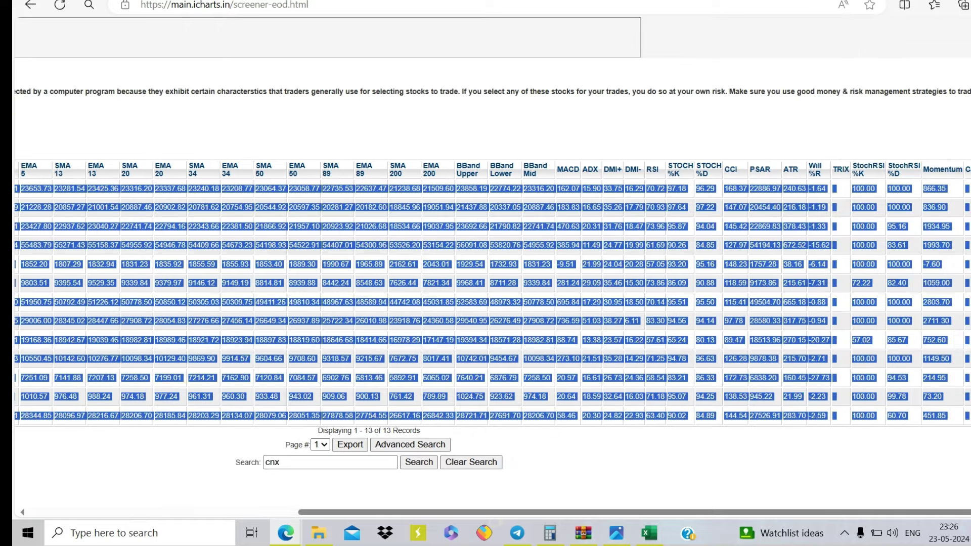
pyautogui.rightClick(746, 318)
pyautogui.click(756, 96)
pyautogui.click(649, 533)
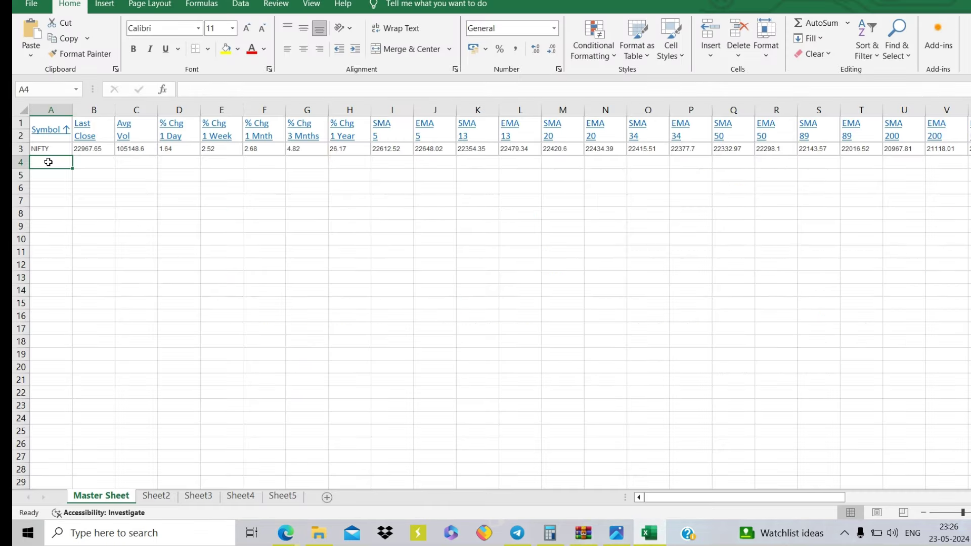
pyautogui.hotkey('ctrl', 'v')
pyautogui.click(220, 404)
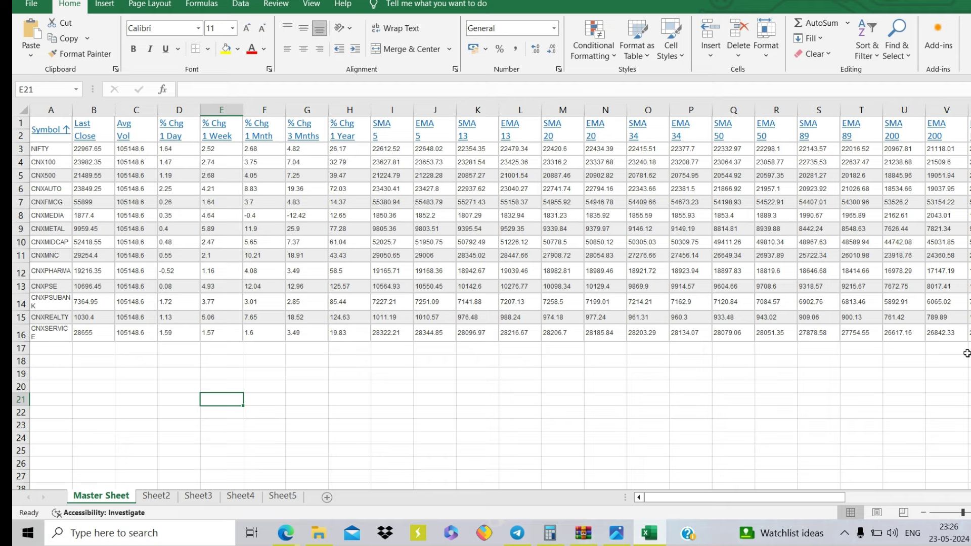
# - Review the pasted index rows in Master Sheet against the CNX results in the iCharts screener
pyautogui.press('Up')
pyautogui.press('Up')
pyautogui.press('Up')
pyautogui.press('Up')
pyautogui.press('Up')
pyautogui.press('Up')
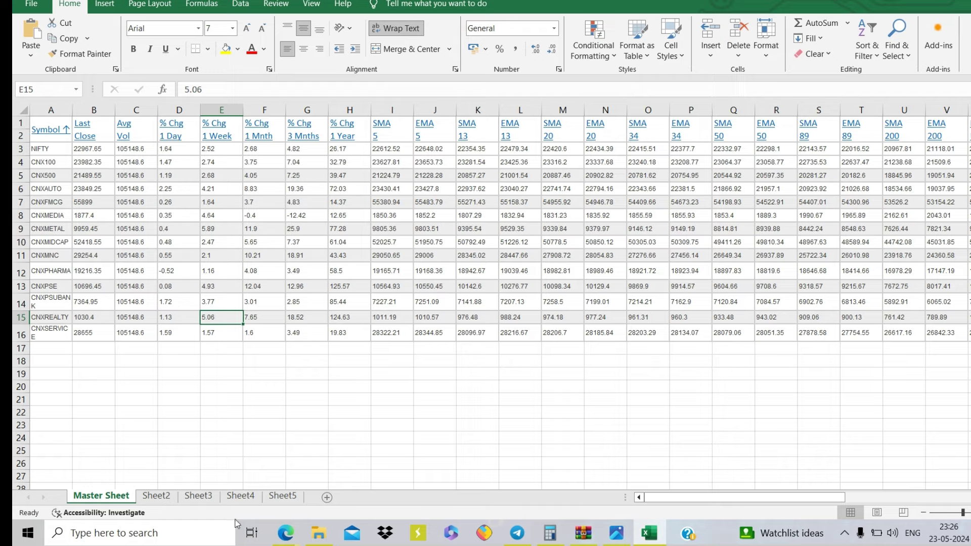
pyautogui.click(286, 533)
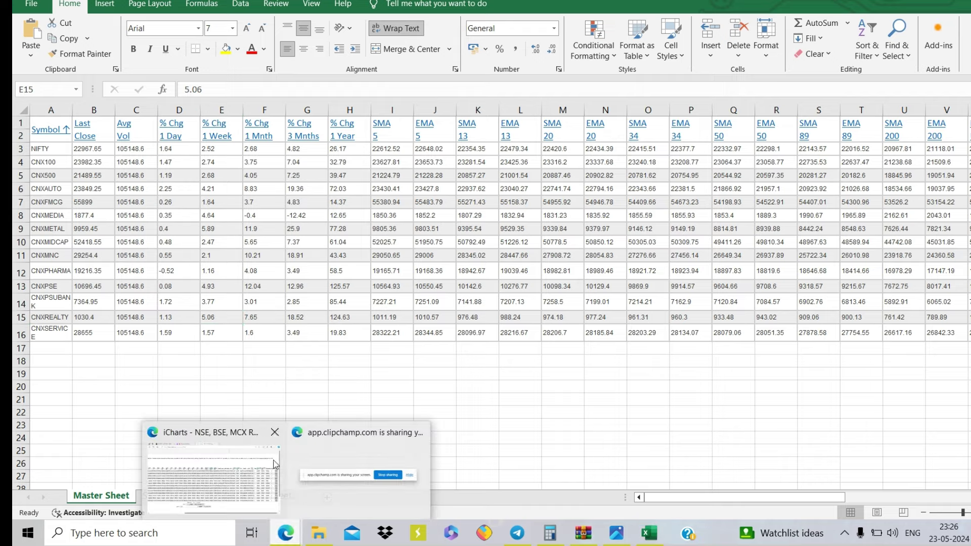
pyautogui.click(233, 466)
pyautogui.click(303, 247)
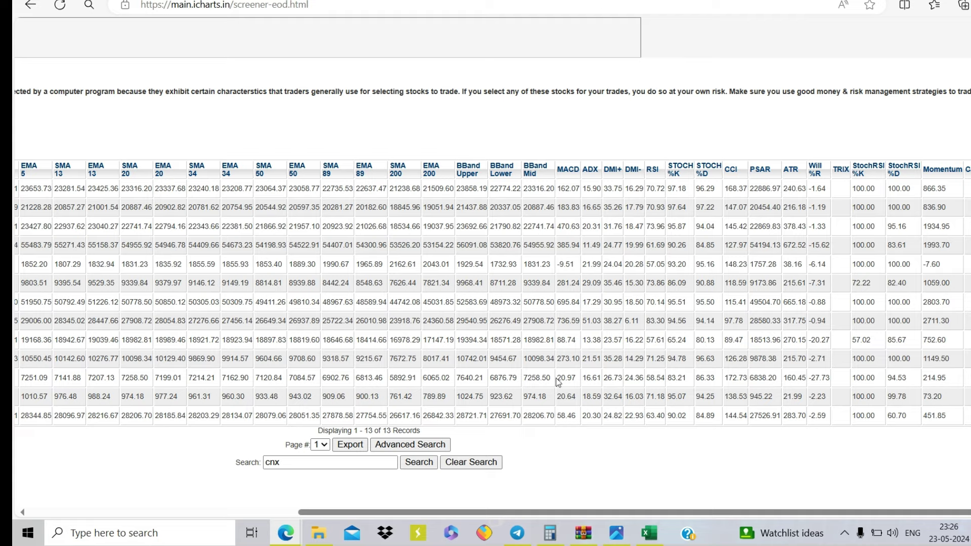
pyautogui.click(646, 533)
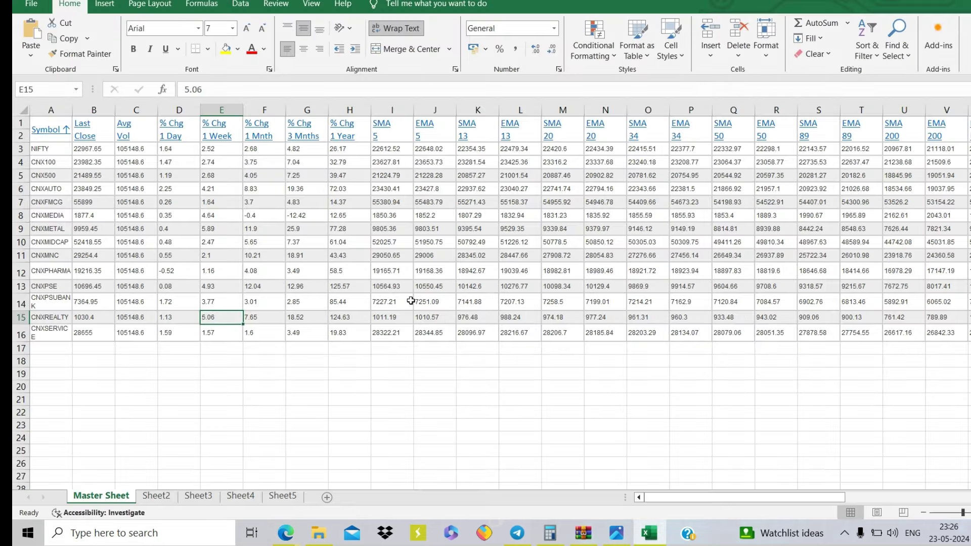
pyautogui.click(48, 149)
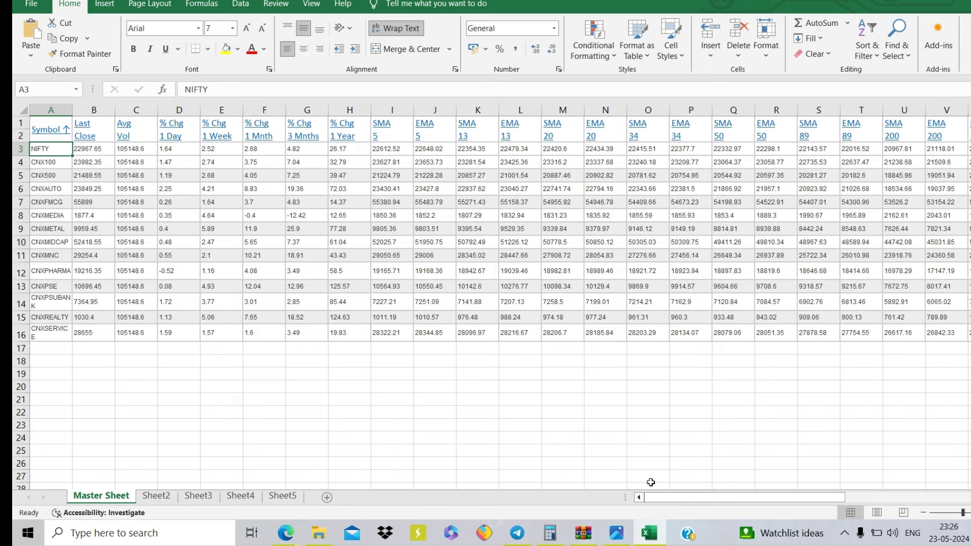
pyautogui.moveTo(711, 502); pyautogui.dragTo(706, 499)
pyautogui.click(280, 423)
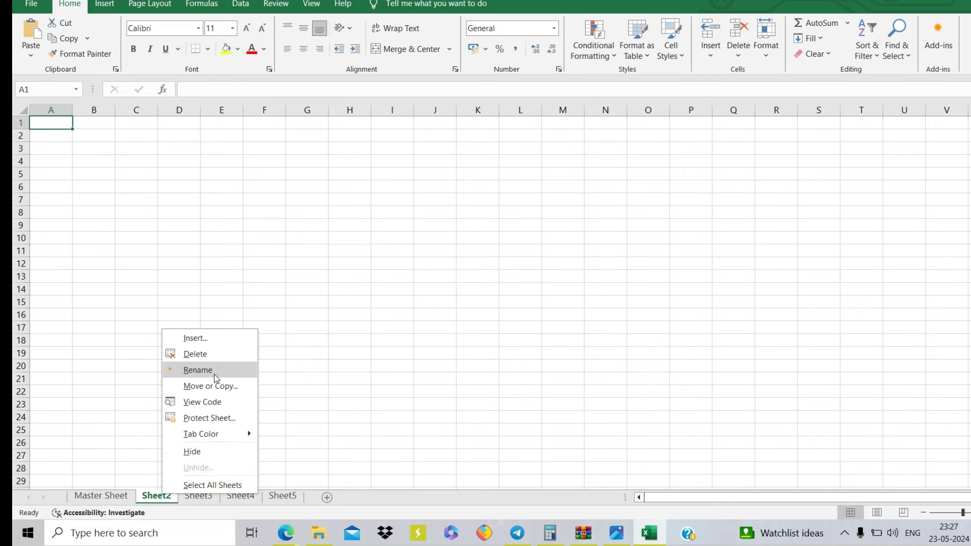
# - Rename Sheet2 as "1 Day"
pyautogui.click(214, 375)
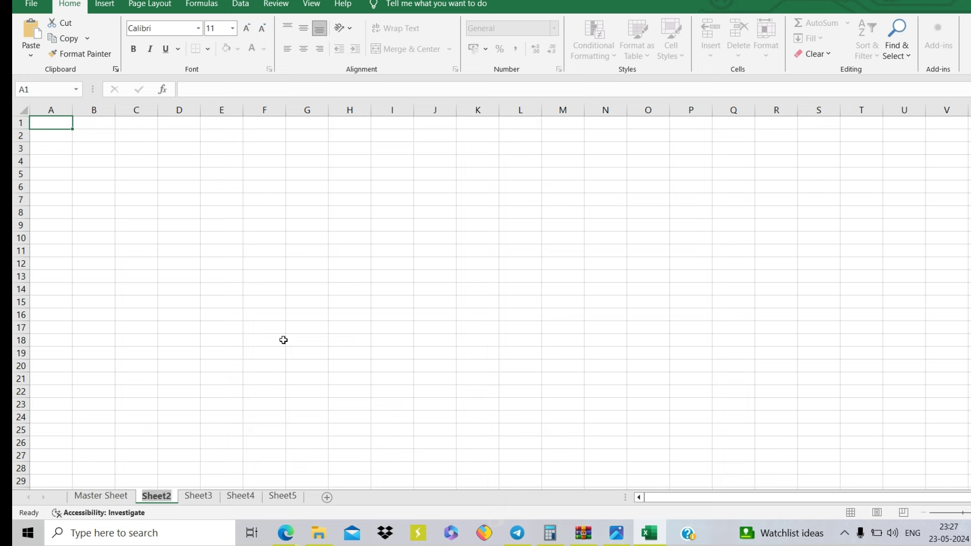
pyautogui.write('1 day')
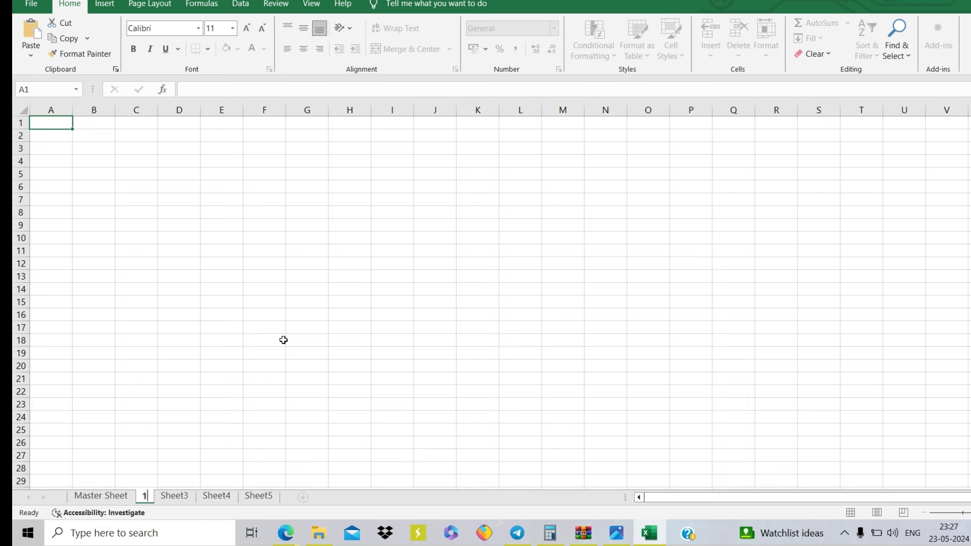
pyautogui.press('BackSpace')
pyautogui.press('BackSpace')
pyautogui.press('BackSpace')
pyautogui.write('Day')
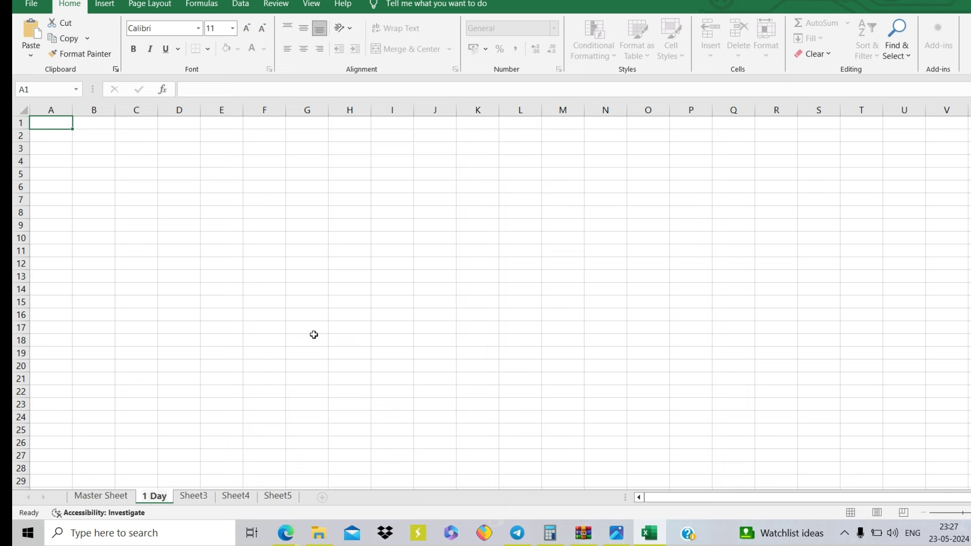
# - Rename Sheet3 as "1 Week"
pyautogui.rightClick(193, 501)
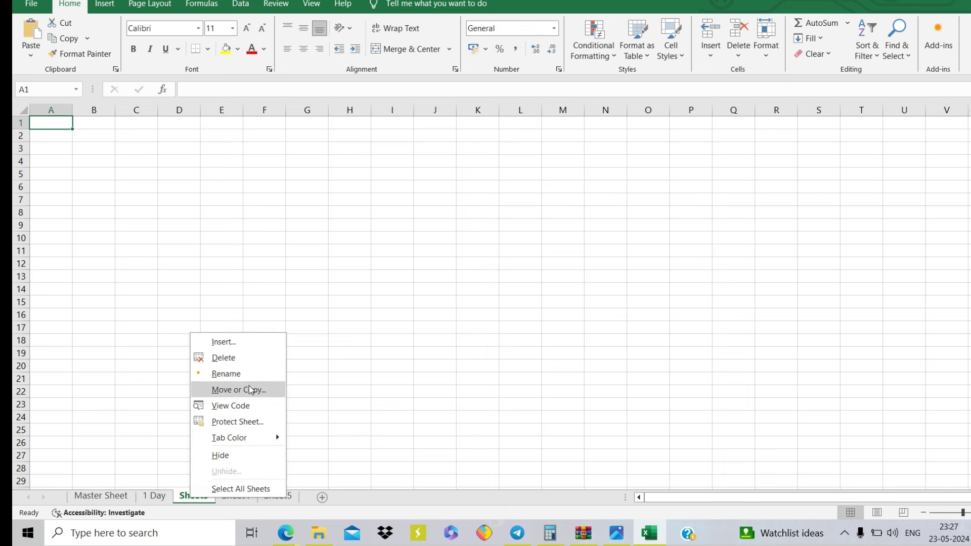
pyautogui.click(231, 374)
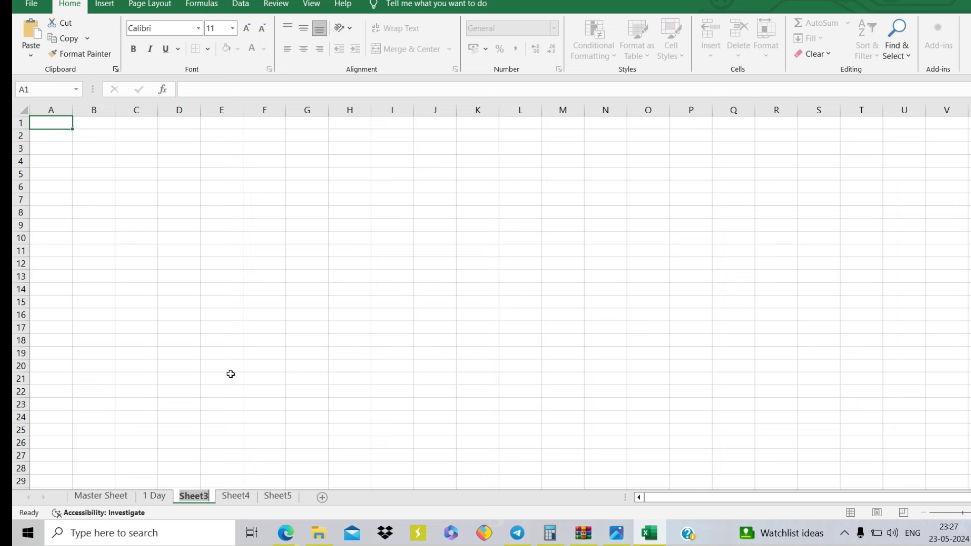
pyautogui.write('1')
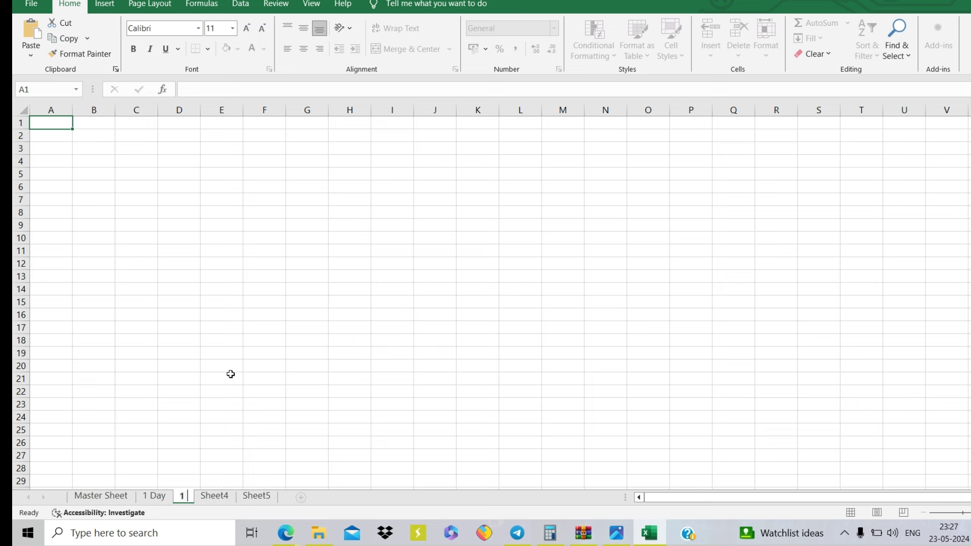
pyautogui.press('BackSpace')
pyautogui.press('BackSpace')
pyautogui.write('Week')
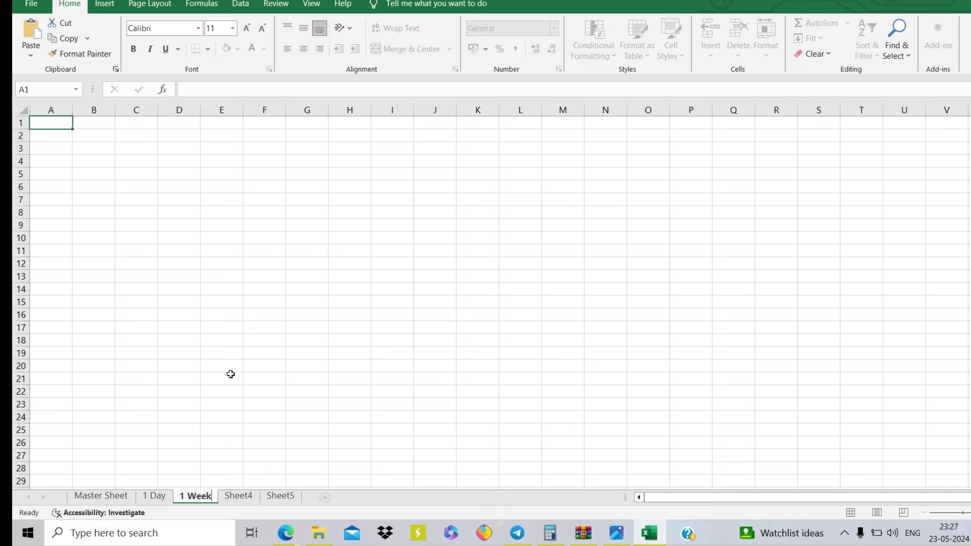
# - Rename Sheet4 as "1 Month"
pyautogui.click(239, 496)
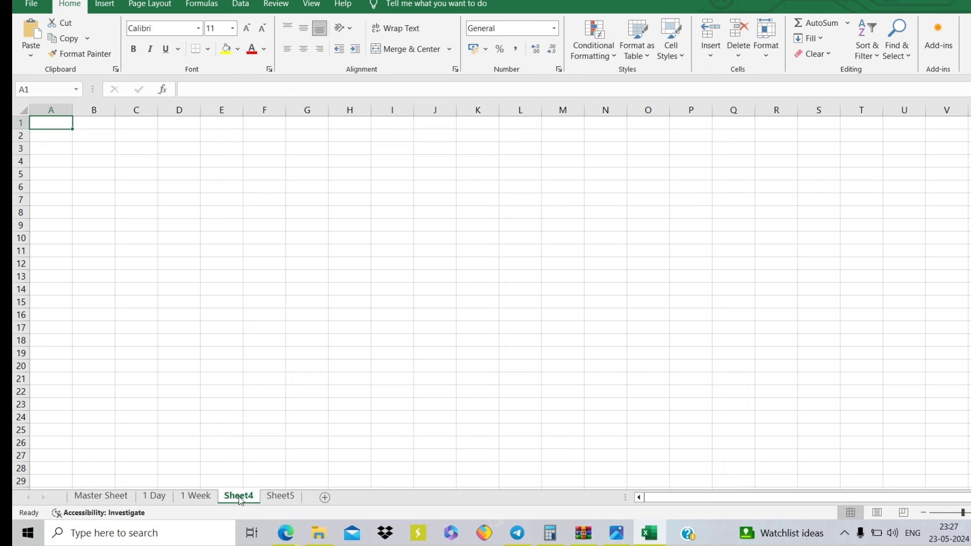
pyautogui.rightClick(240, 498)
pyautogui.click(268, 374)
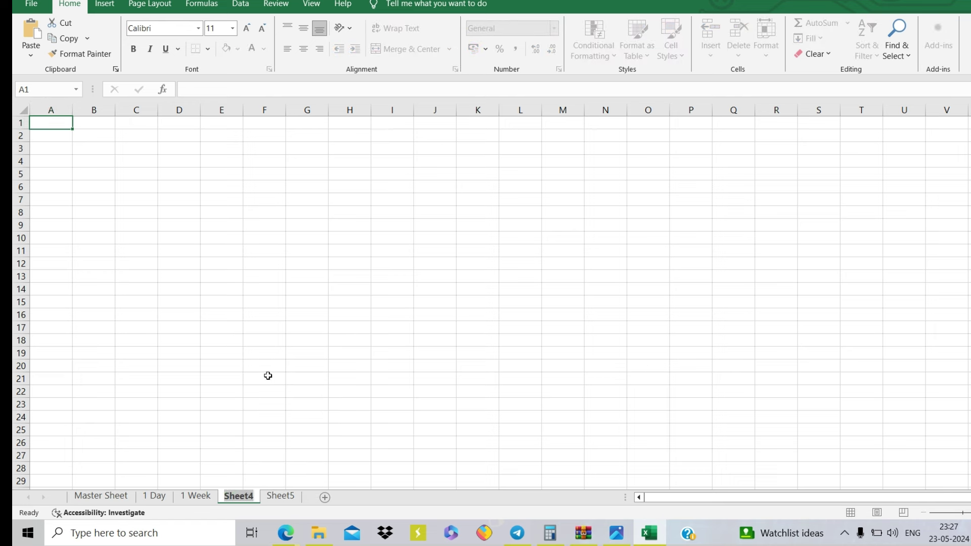
pyautogui.write('1 Mo')
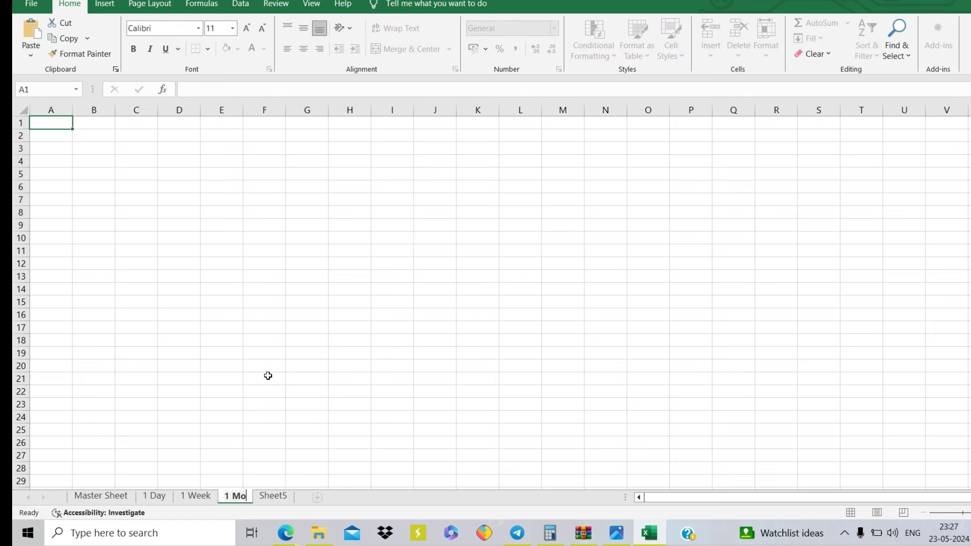
pyautogui.write('nth')
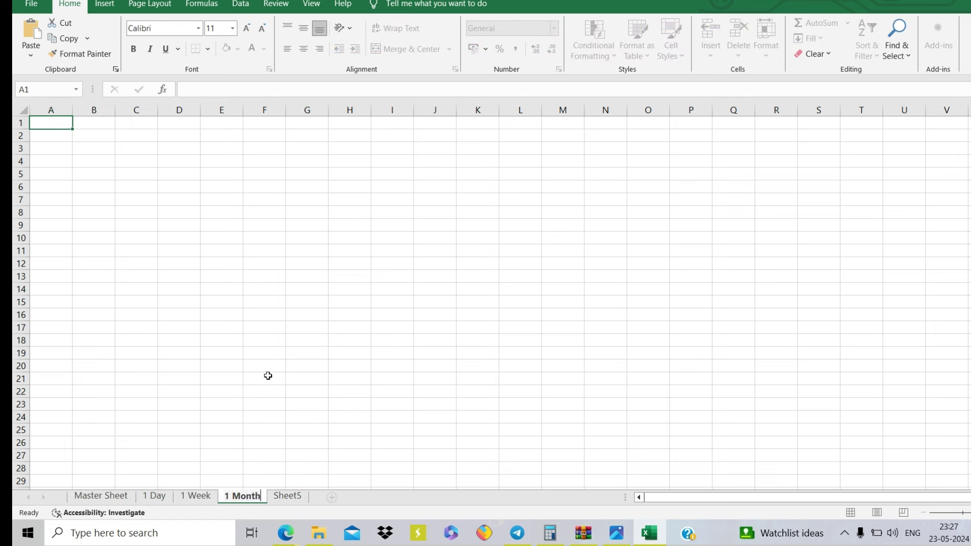
# - Rename Sheet5 as "3 Month"
pyautogui.click(287, 496)
pyautogui.rightClick(287, 498)
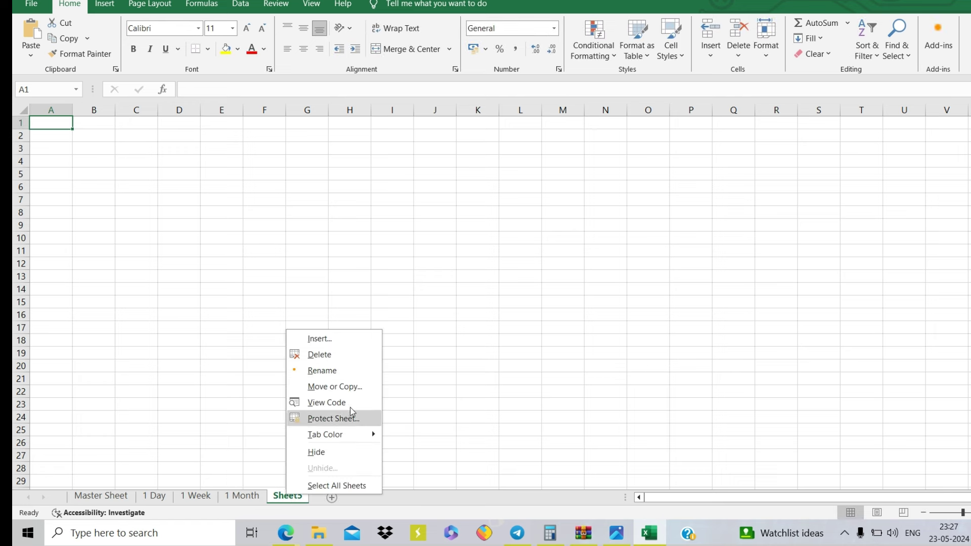
pyautogui.click(324, 369)
pyautogui.write('3')
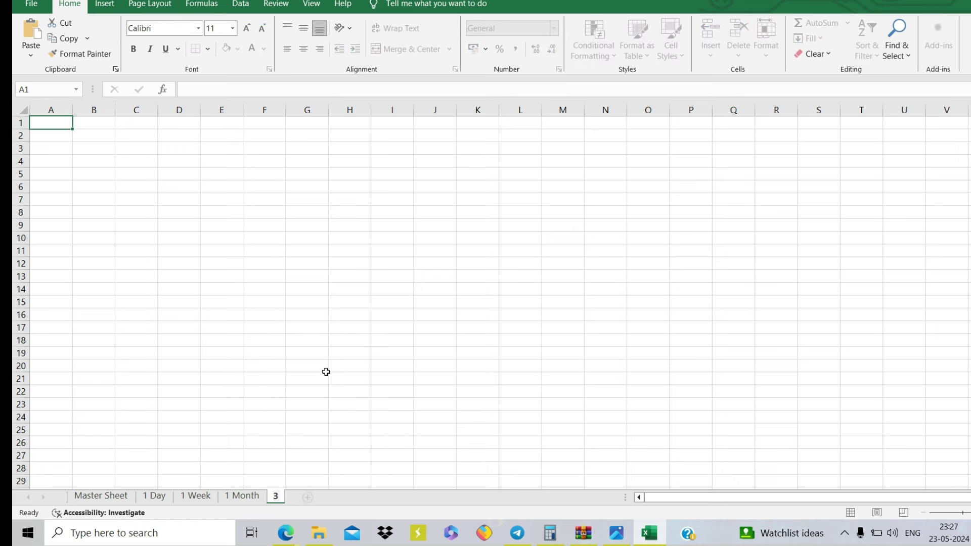
pyautogui.write(' Month')
pyautogui.click(311, 350)
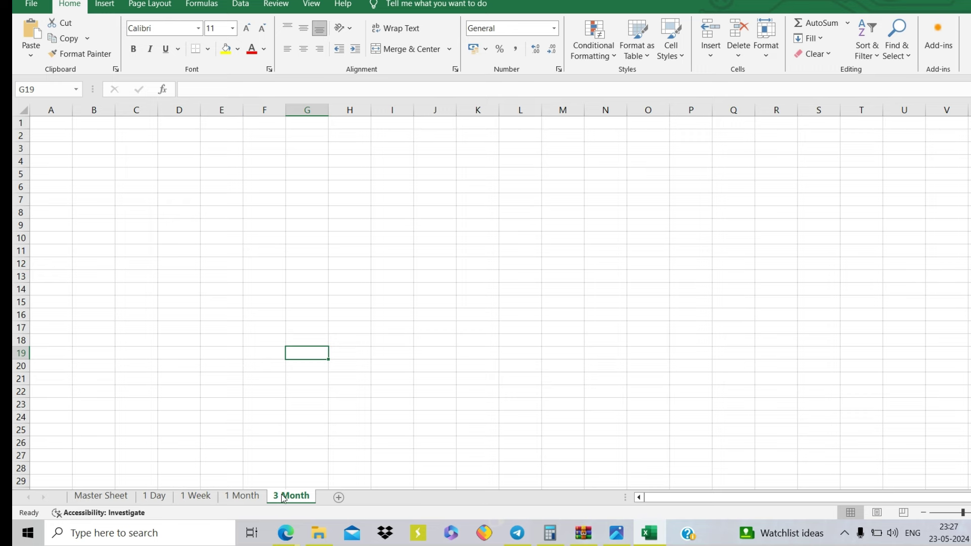
pyautogui.moveTo(202, 393); pyautogui.dragTo(177, 394)
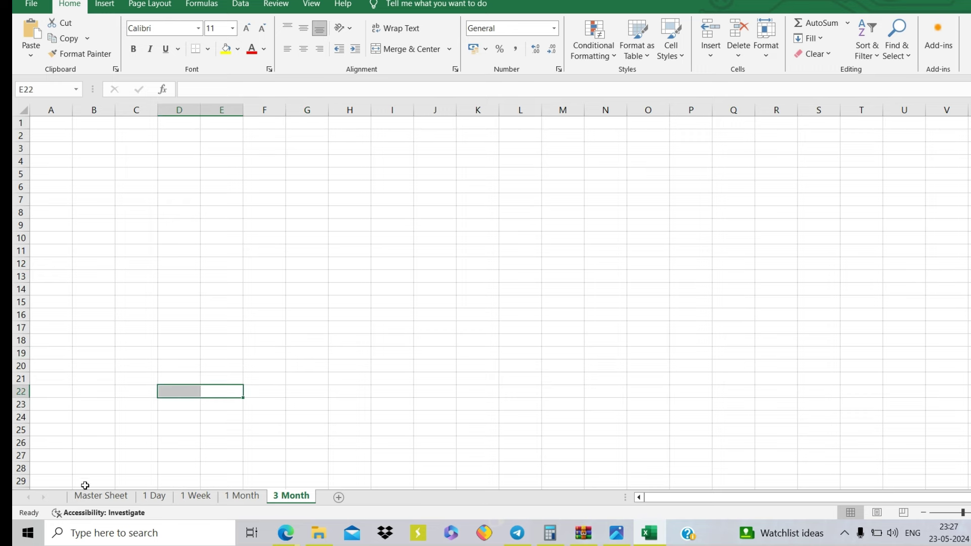
# - Copy the whole Symbol column A from Master Sheet and paste it into column A of the 1 Day sheet
pyautogui.click(93, 499)
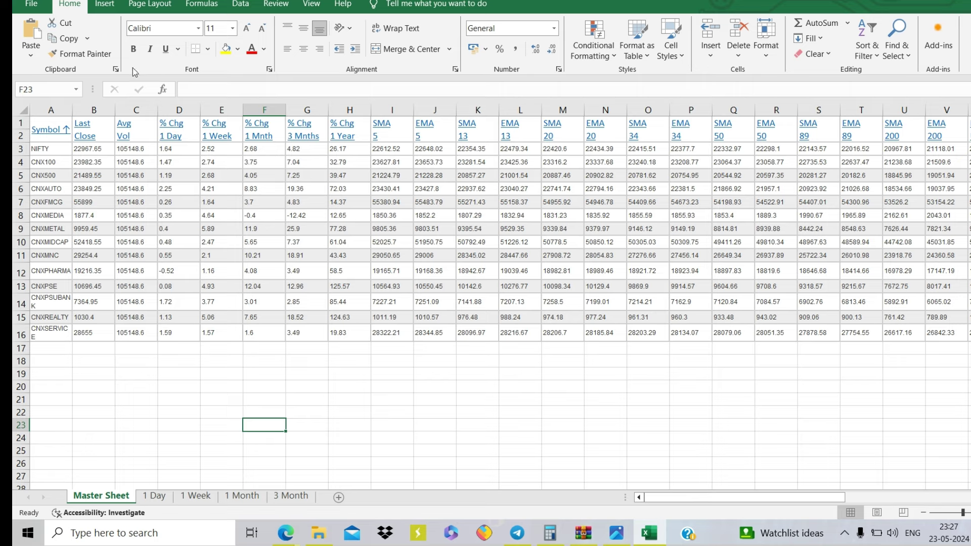
pyautogui.click(57, 110)
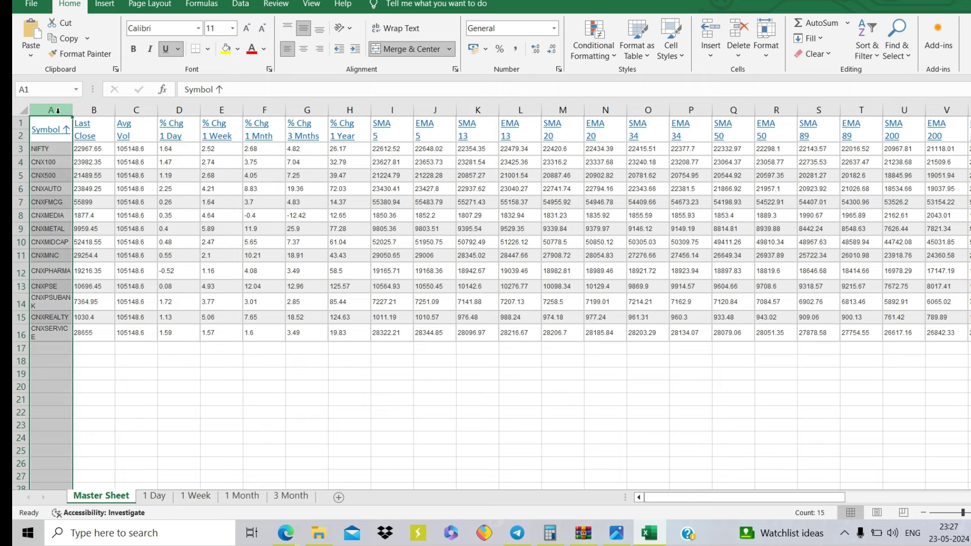
pyautogui.hotkey('ctrl', 'c')
pyautogui.click(152, 498)
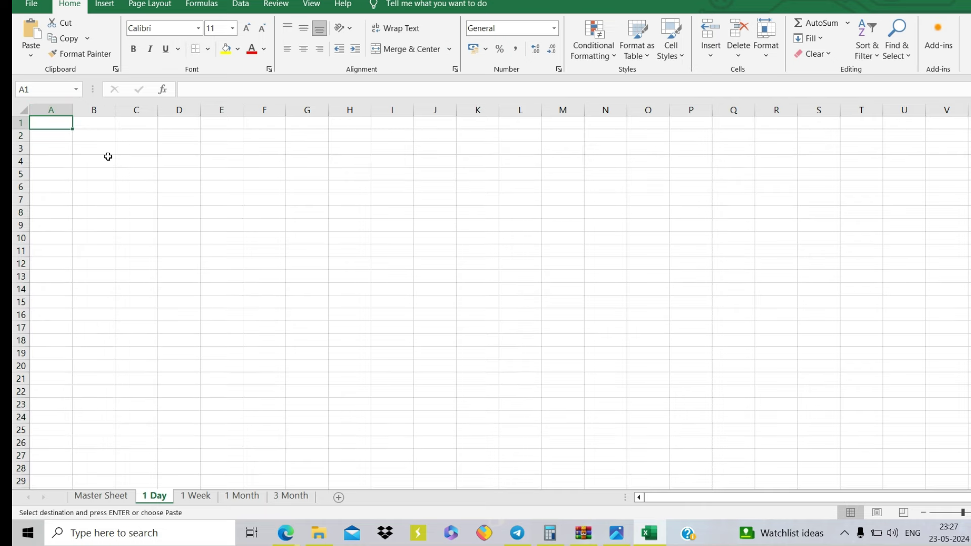
pyautogui.hotkey('ctrl', 'v')
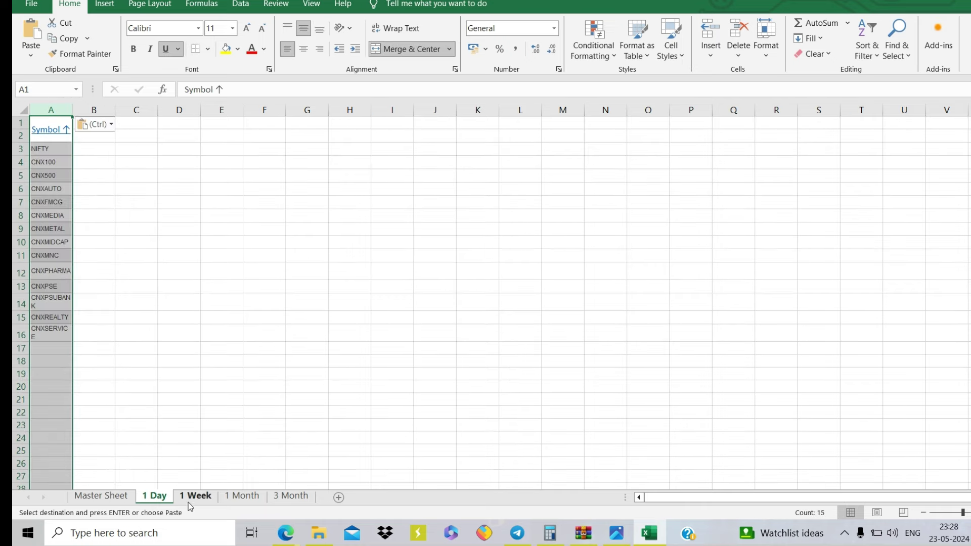
# - Paste the copied Symbol column into column A of the 1 Week, 1 Month and 3 Month sheets
pyautogui.click(195, 496)
pyautogui.hotkey('ctrl', 'v')
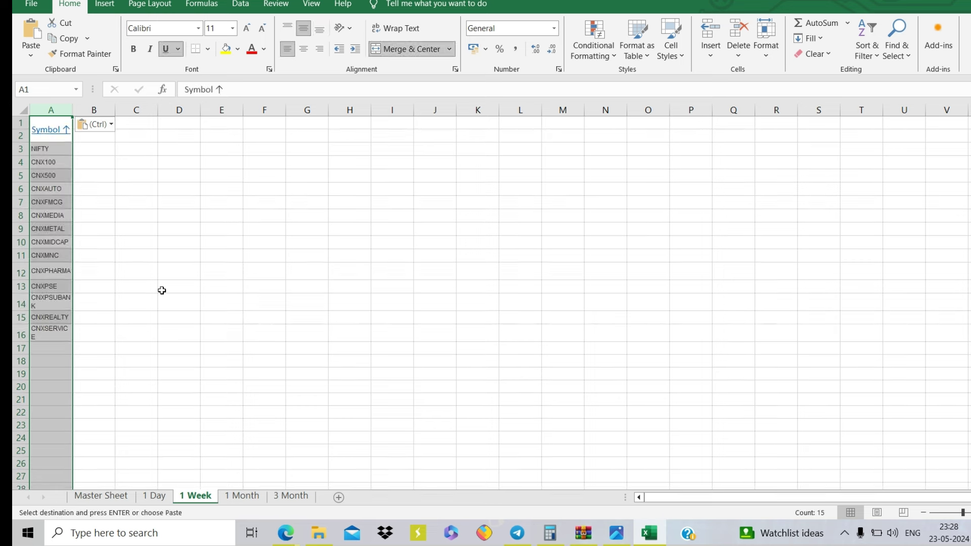
pyautogui.click(247, 498)
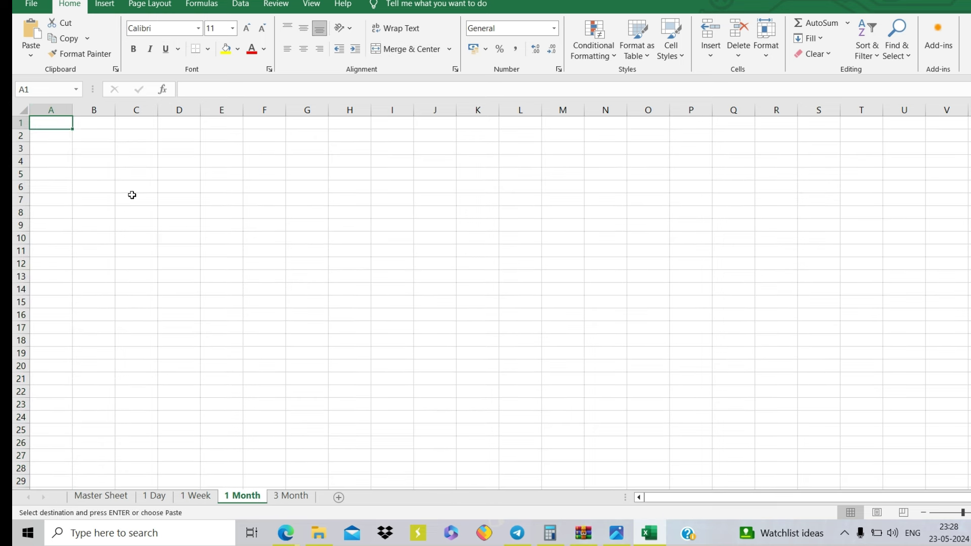
pyautogui.hotkey('ctrl', 'v')
pyautogui.click(291, 497)
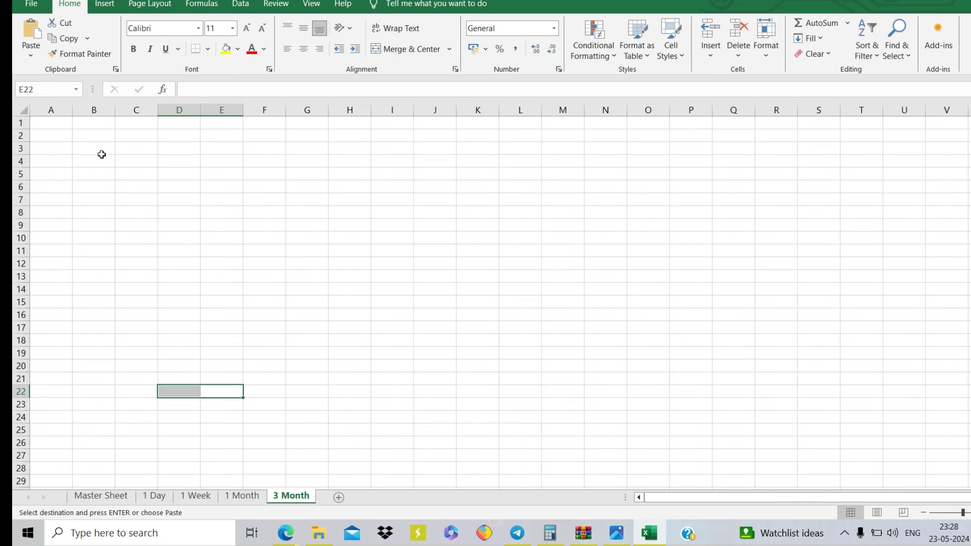
pyautogui.click(56, 127)
pyautogui.hotkey('ctrl', 'v')
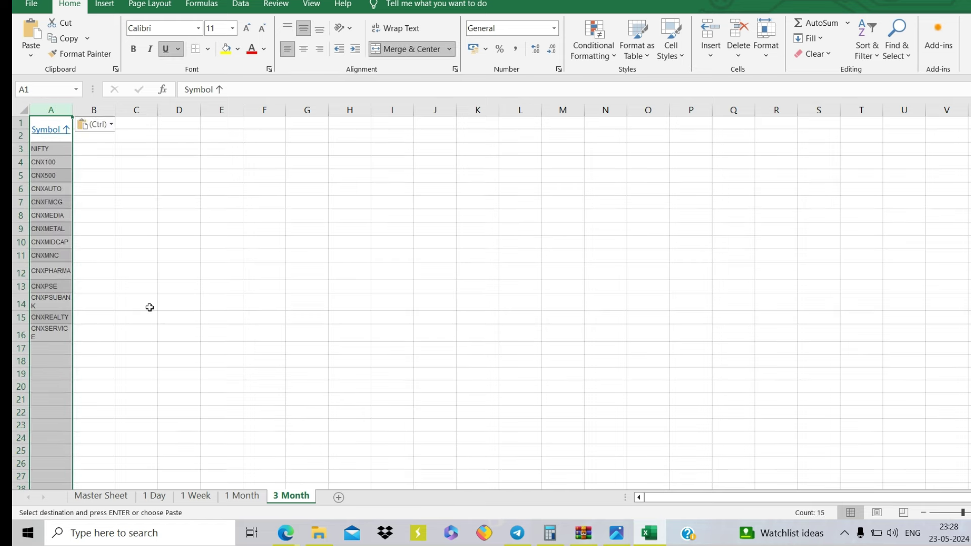
# - Copy the % Chg 1 Day column D from Master Sheet and paste it into column B of the 1 Day sheet
pyautogui.click(94, 497)
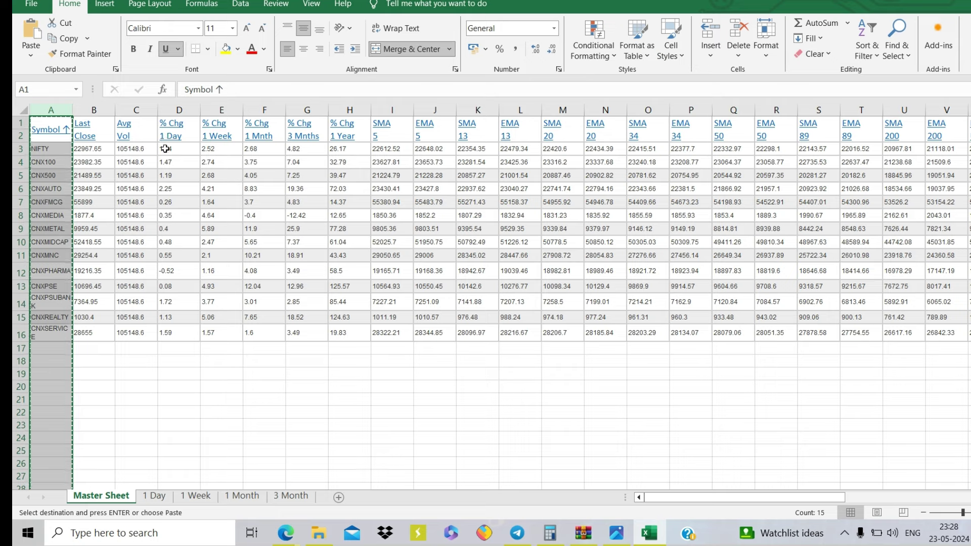
pyautogui.click(180, 111)
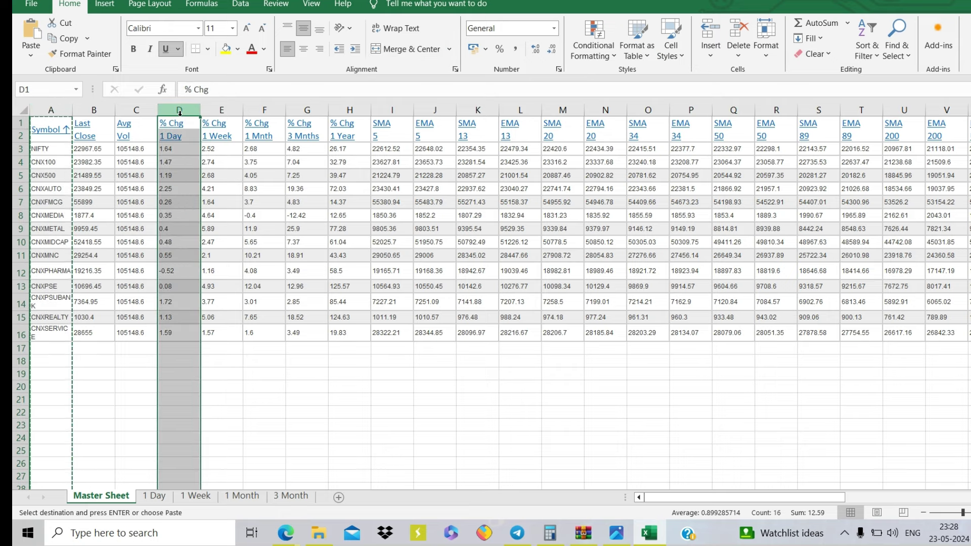
pyautogui.click(157, 496)
pyautogui.click(99, 123)
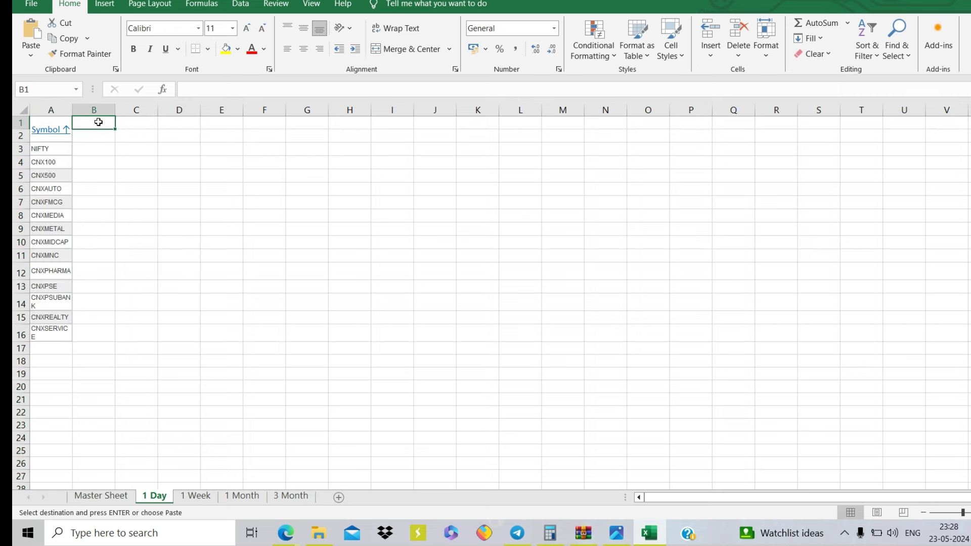
pyautogui.hotkey('ctrl', 'v')
# - Copy the % Chg 1 Week column E from Master Sheet and paste it into column B of the 1 Week sheet
pyautogui.click(125, 496)
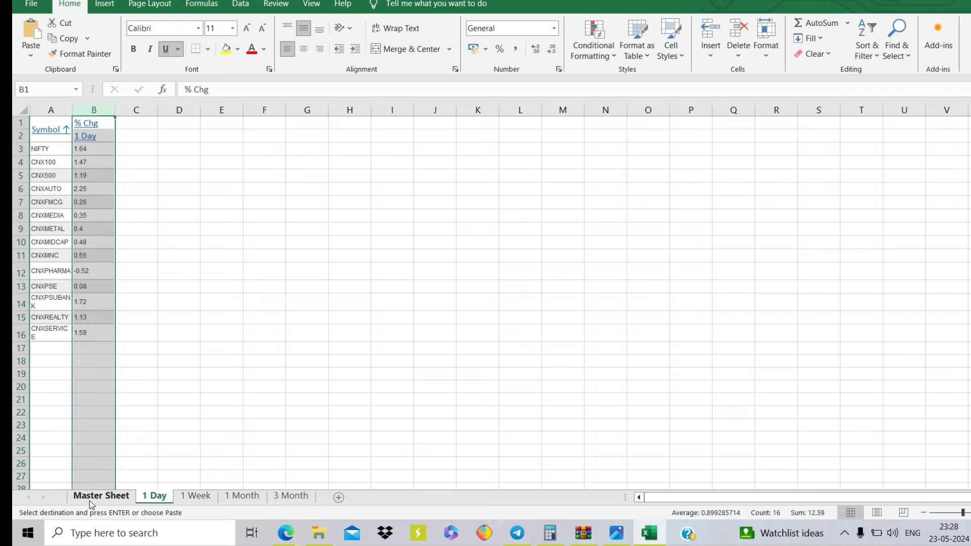
pyautogui.click(221, 109)
pyautogui.hotkey('ctrl', 'c')
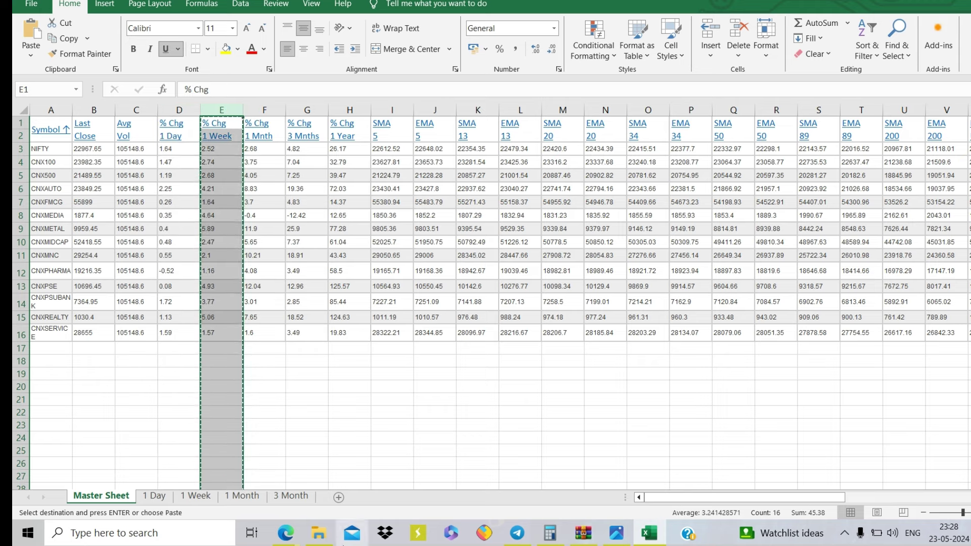
pyautogui.click(199, 496)
pyautogui.click(99, 111)
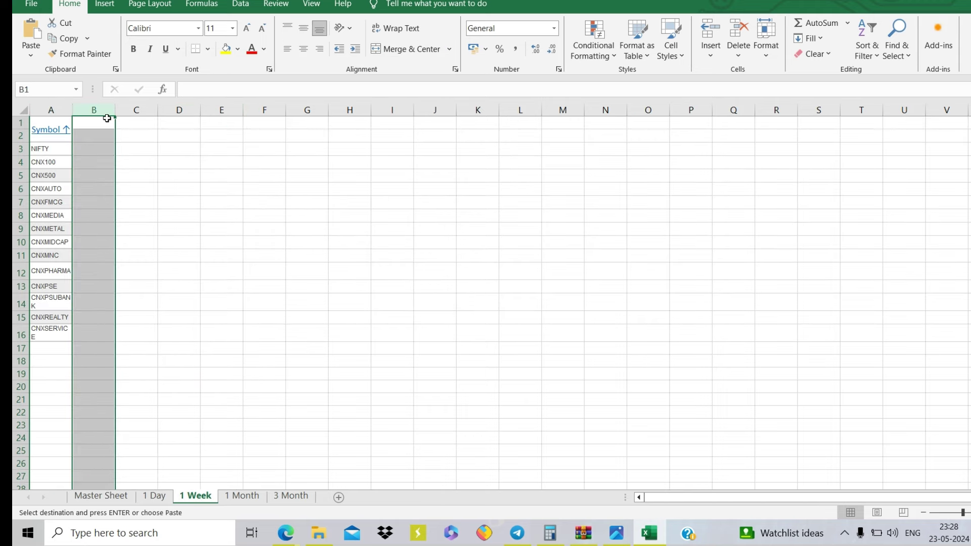
pyautogui.hotkey('ctrl', 'v')
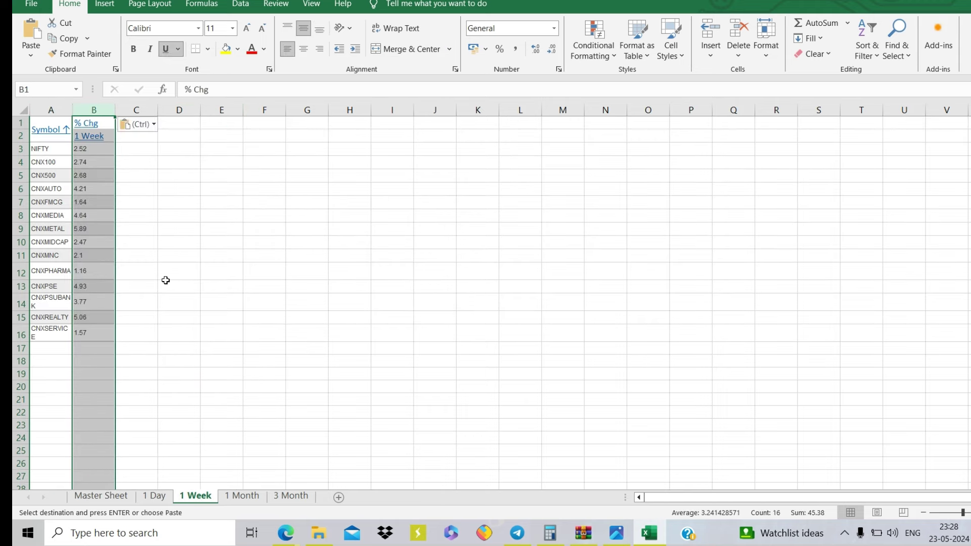
# - Copy the % Chg 1 Mnth column F from Master Sheet and paste it into column B of the 1 Month sheet
pyautogui.click(107, 495)
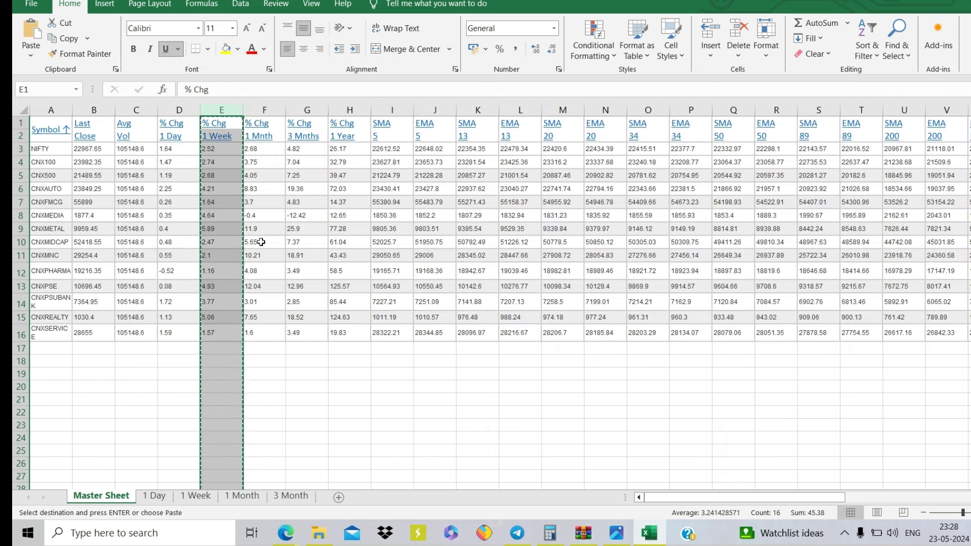
pyautogui.click(265, 109)
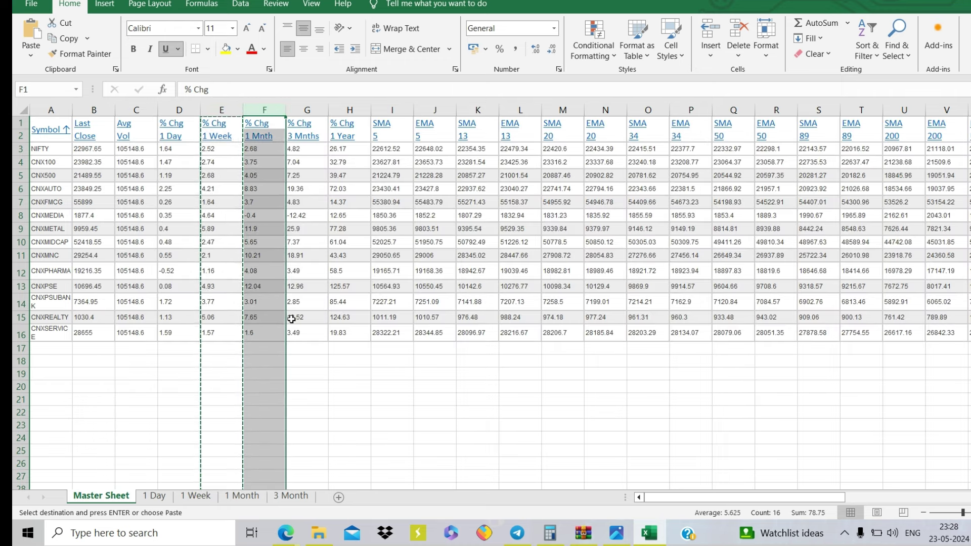
pyautogui.hotkey('ctrl', 'c')
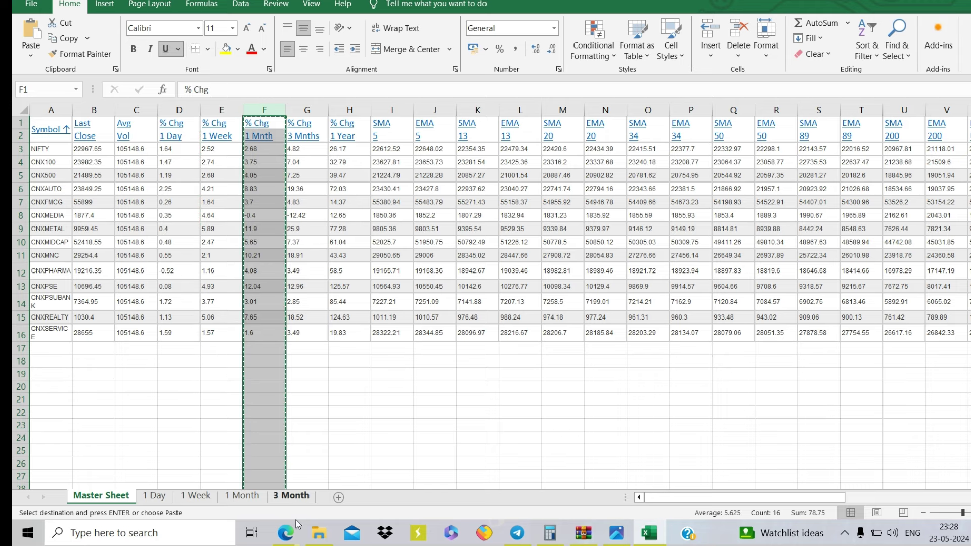
pyautogui.click(242, 496)
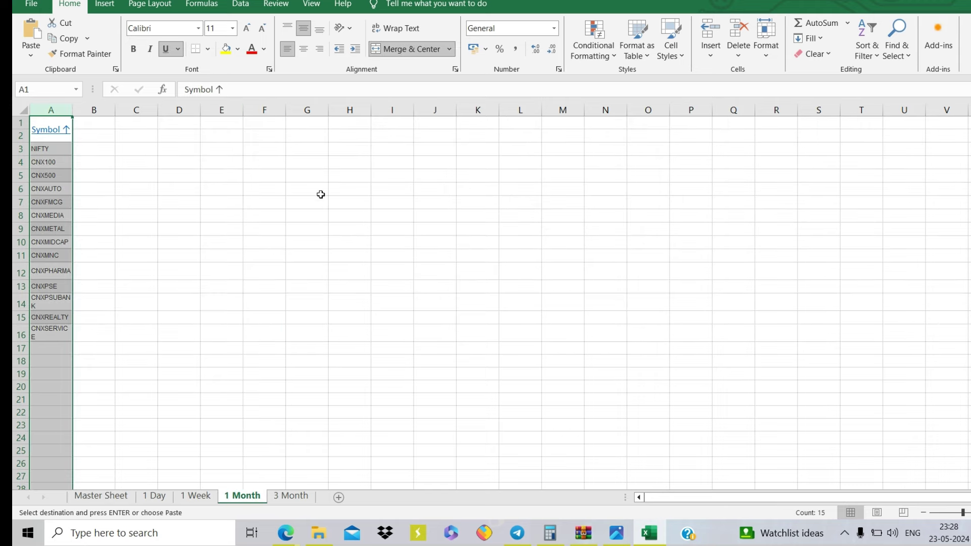
pyautogui.click(99, 111)
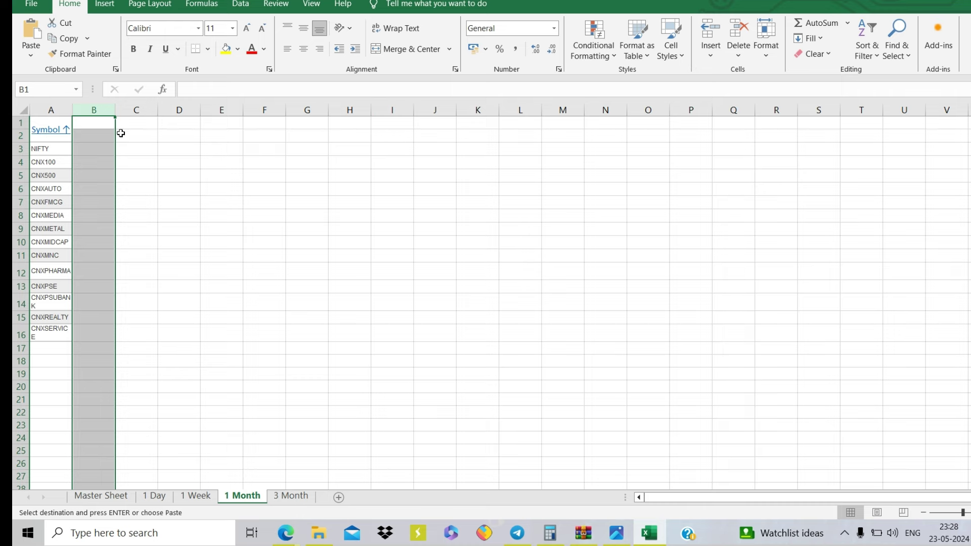
pyautogui.hotkey('ctrl', 'v')
# - Copy the % Chg 3 Mnths column G from Master Sheet and paste it into column B of the 3 Month sheet
pyautogui.click(99, 496)
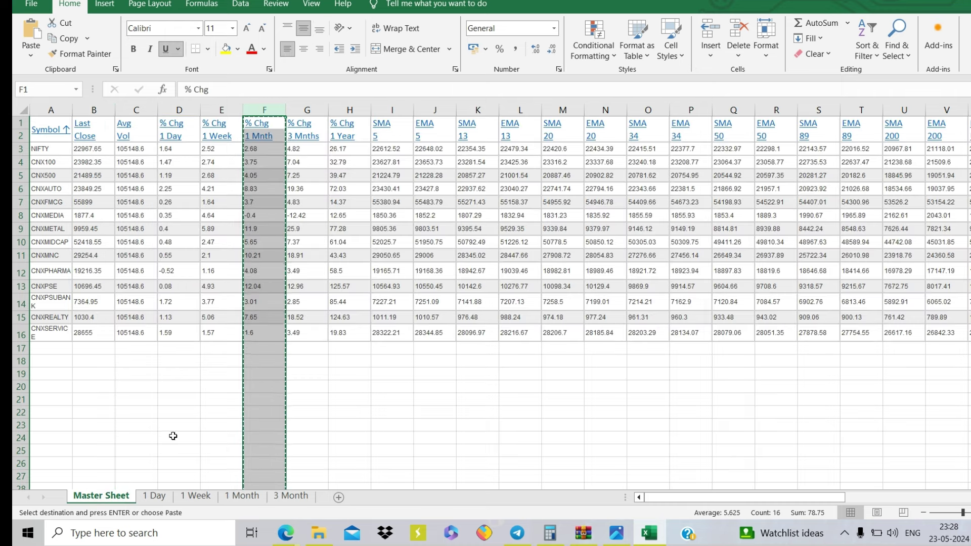
pyautogui.click(307, 110)
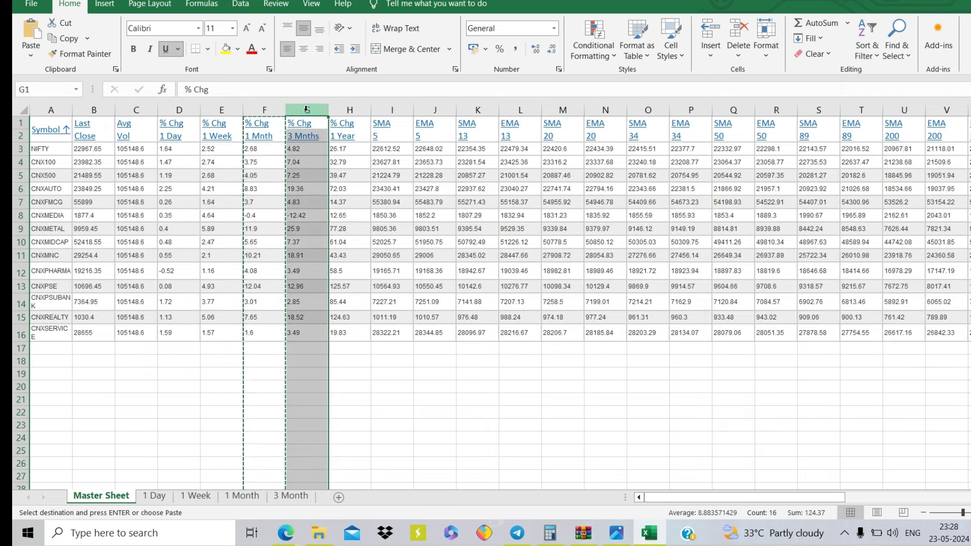
pyautogui.hotkey('ctrl', 'c')
pyautogui.click(312, 496)
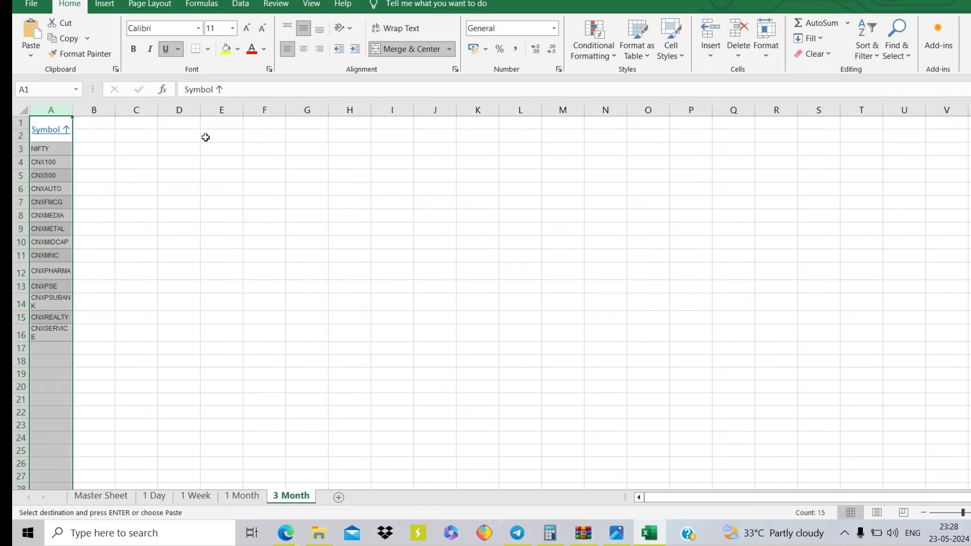
pyautogui.click(106, 111)
pyautogui.hotkey('ctrl', 'v')
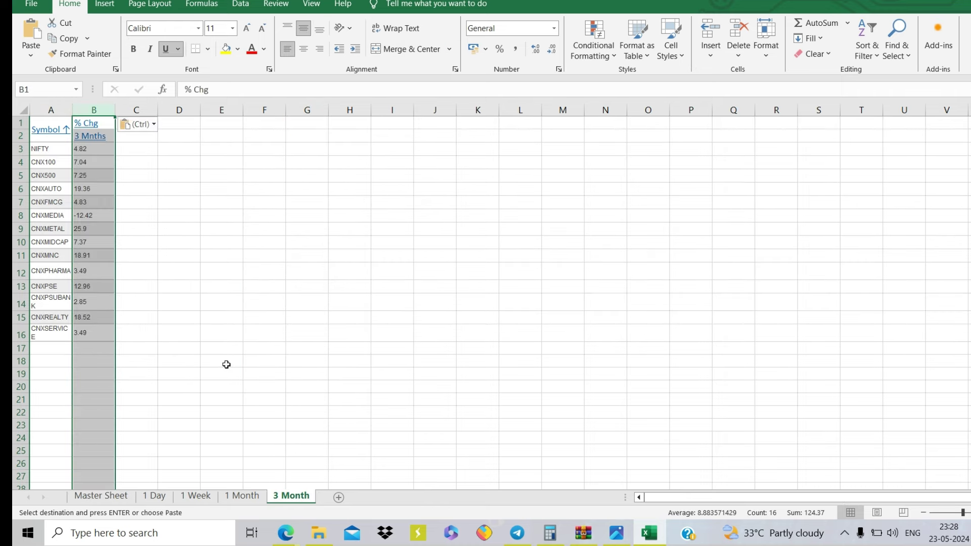
pyautogui.click(221, 333)
pyautogui.click(101, 496)
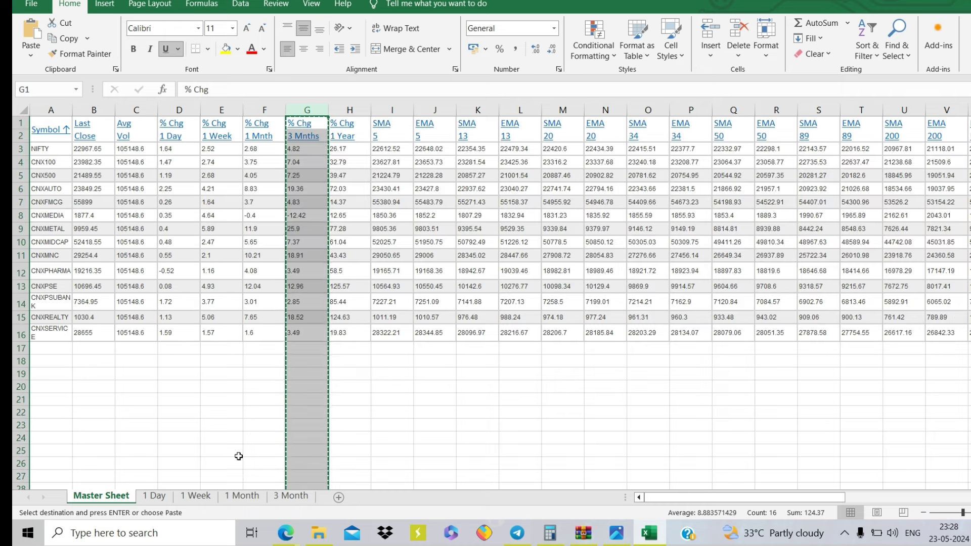
pyautogui.click(158, 496)
pyautogui.click(196, 496)
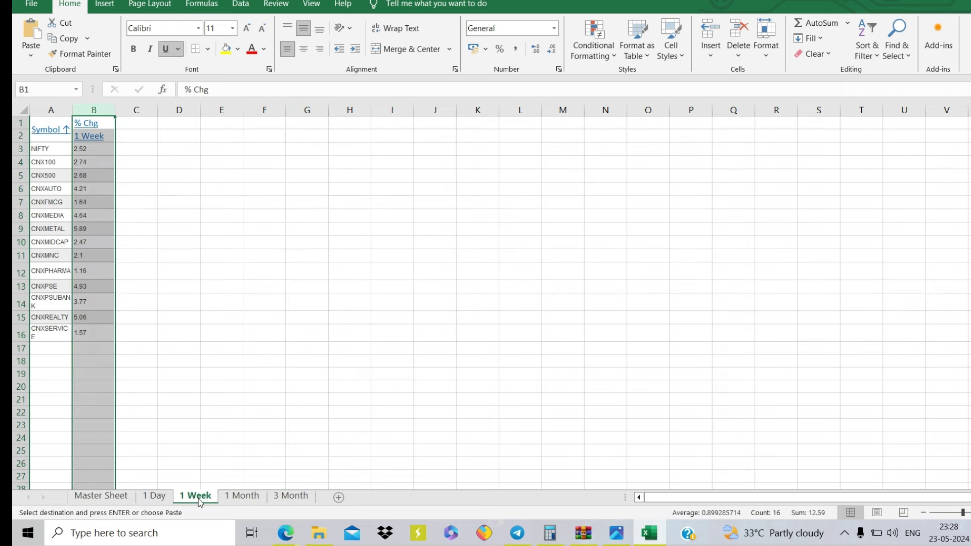
pyautogui.click(241, 495)
pyautogui.click(290, 496)
# - Insert a 2-D clustered column chart from the symbols and % Chg values in A1:B16 of the 1 Day sheet
pyautogui.click(155, 500)
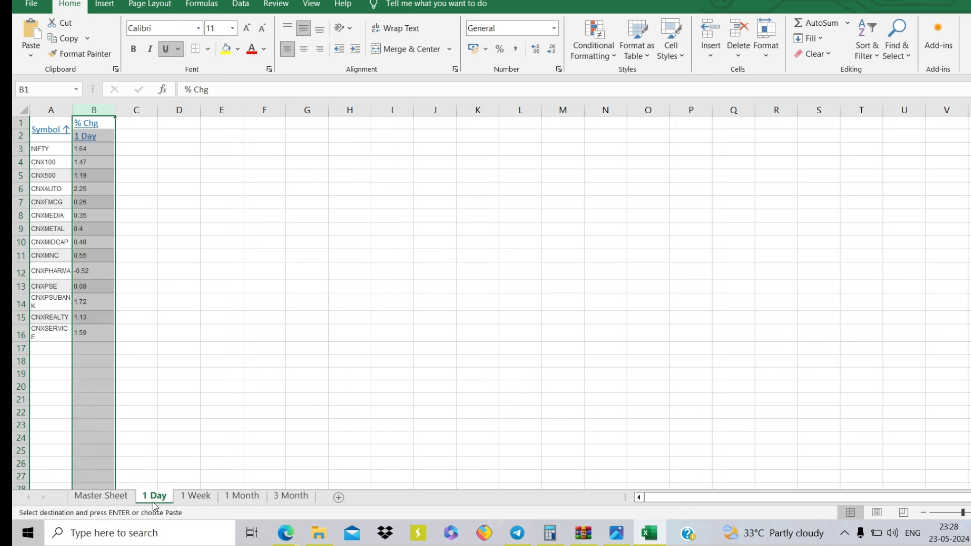
pyautogui.click(208, 327)
pyautogui.click(36, 124)
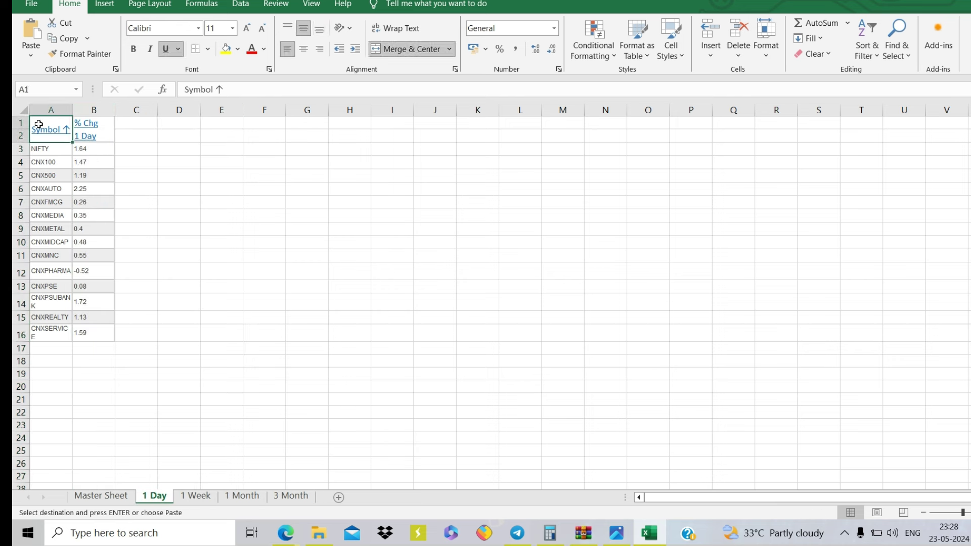
pyautogui.hotkey('shift', 'Right')
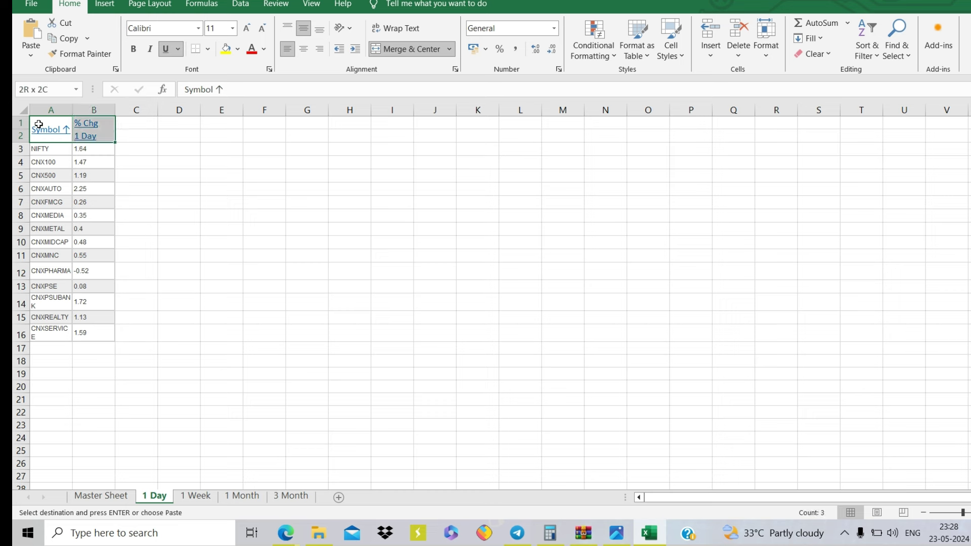
pyautogui.hotkey('shift', 'Down')
pyautogui.hotkey('shift', 'Down')
pyautogui.hotkey('shift', 'Down')
pyautogui.hotkey('shift', 'Down')
pyautogui.hotkey('shift', 'Down')
pyautogui.hotkey('shift', 'Down')
pyautogui.hotkey('shift', 'Down')
pyautogui.hotkey('shift', 'Down')
pyautogui.hotkey('shift', 'Down')
pyautogui.hotkey('shift', 'Down')
pyautogui.hotkey('shift', 'Down')
pyautogui.hotkey('shift', 'Down')
pyautogui.hotkey('shift', 'Down')
pyautogui.hotkey('shift', 'Down')
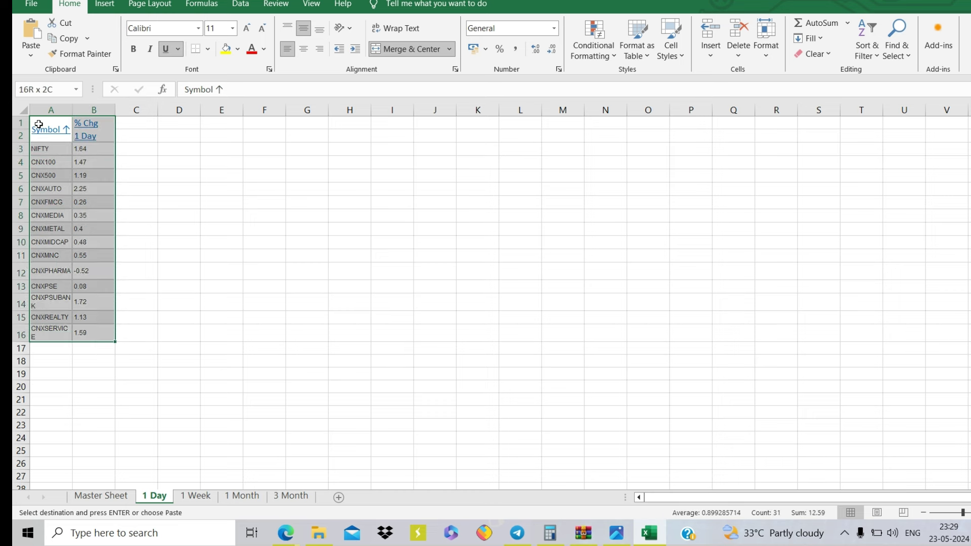
pyautogui.click(105, 5)
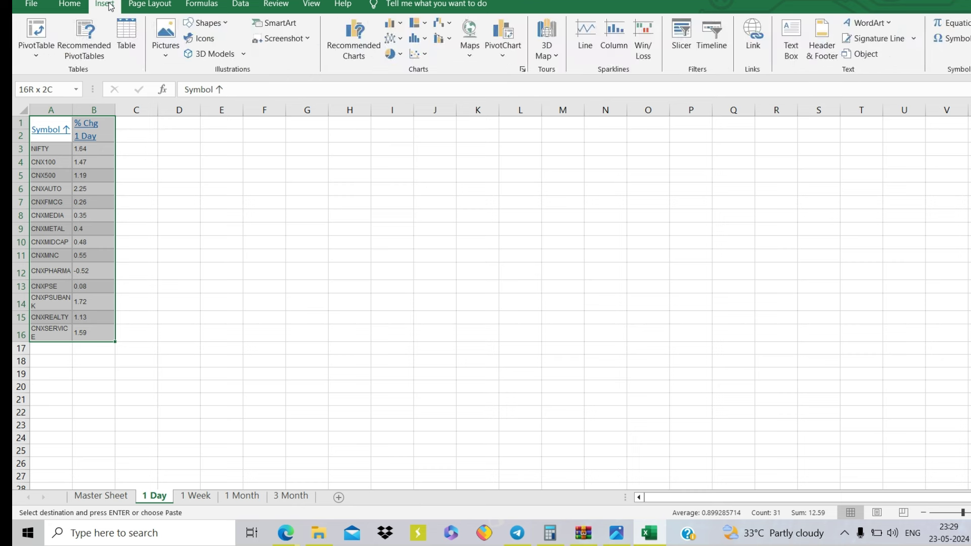
pyautogui.click(396, 28)
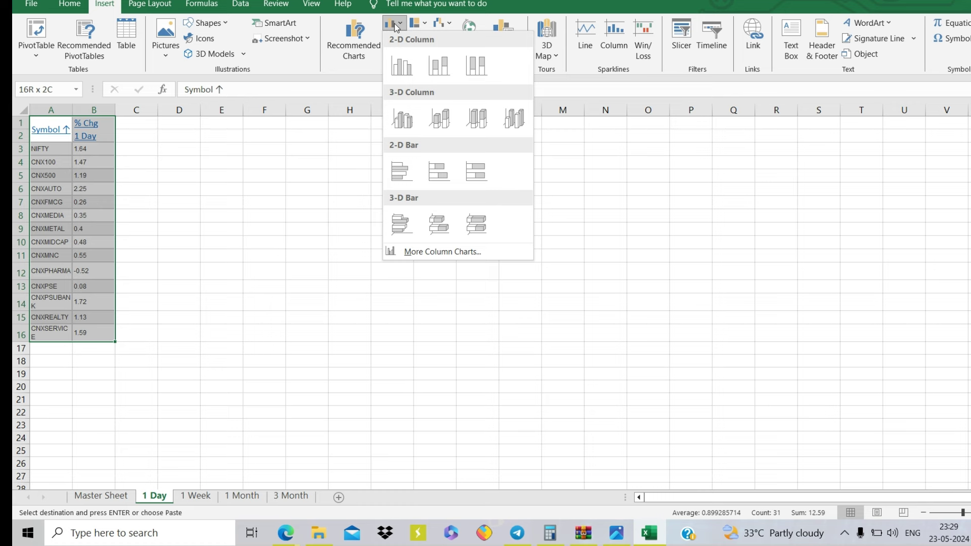
pyautogui.click(399, 70)
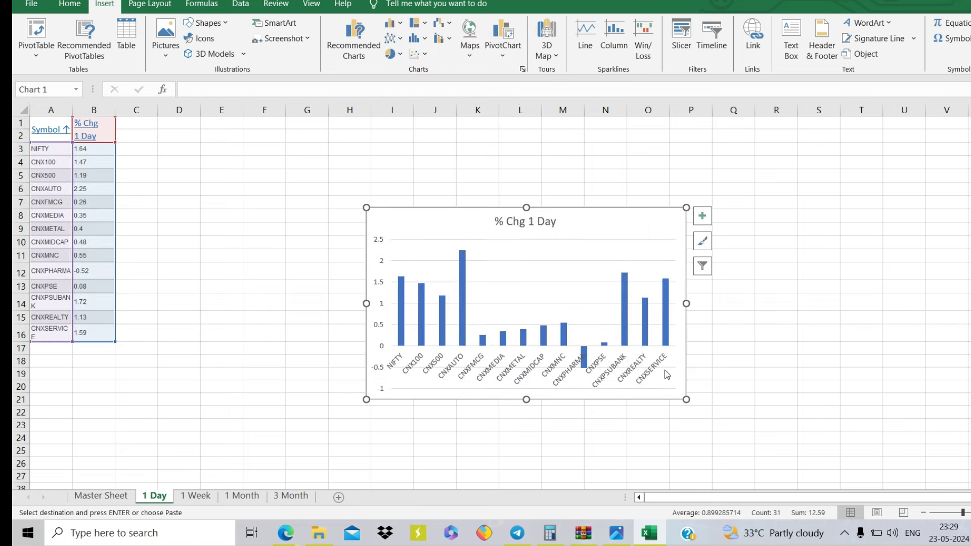
# - Enlarge the % Chg 1 Day chart to span about columns E to V and apply the light gradient chart style with data labels and shadows
pyautogui.moveTo(686, 399); pyautogui.dragTo(964, 407)
pyautogui.moveTo(367, 407); pyautogui.dragTo(218, 422)
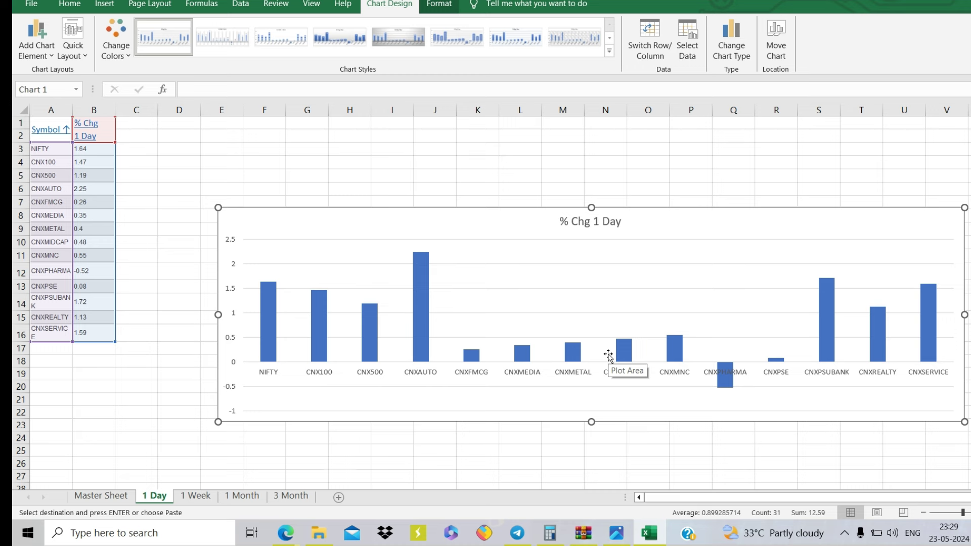
pyautogui.click(331, 35)
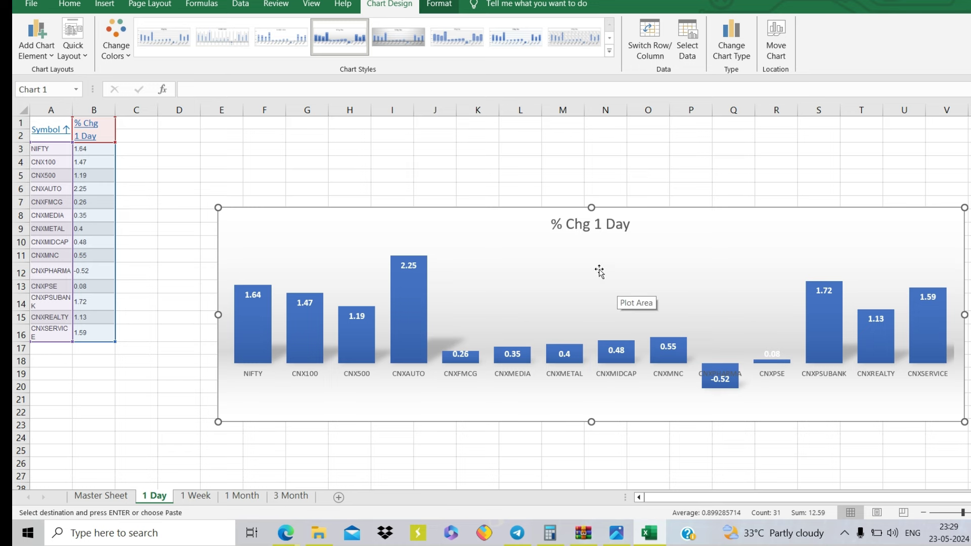
# - Insert a 2-D clustered column chart from the symbols and % Chg values in A1:B16 of the 1 Week sheet
pyautogui.click(195, 497)
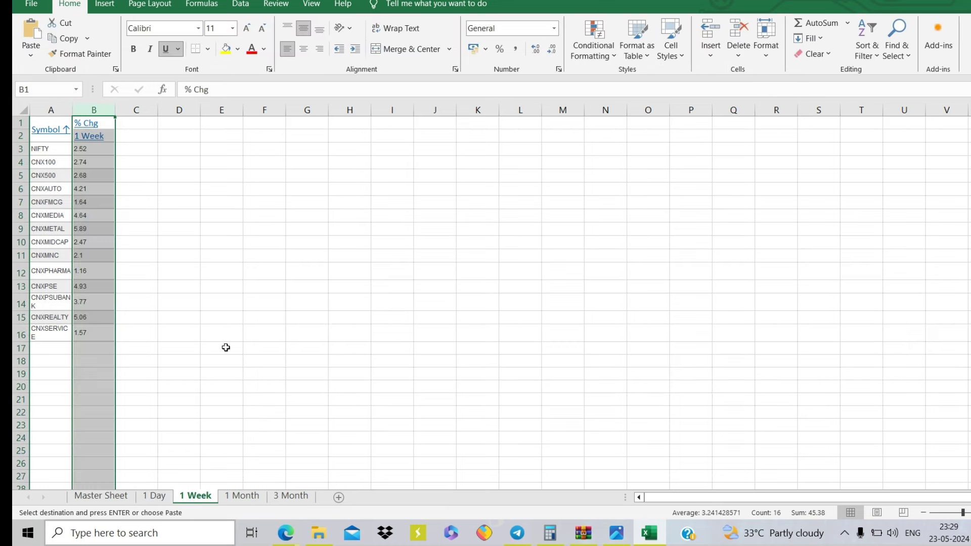
pyautogui.click(49, 124)
pyautogui.hotkey('shift', 'Right')
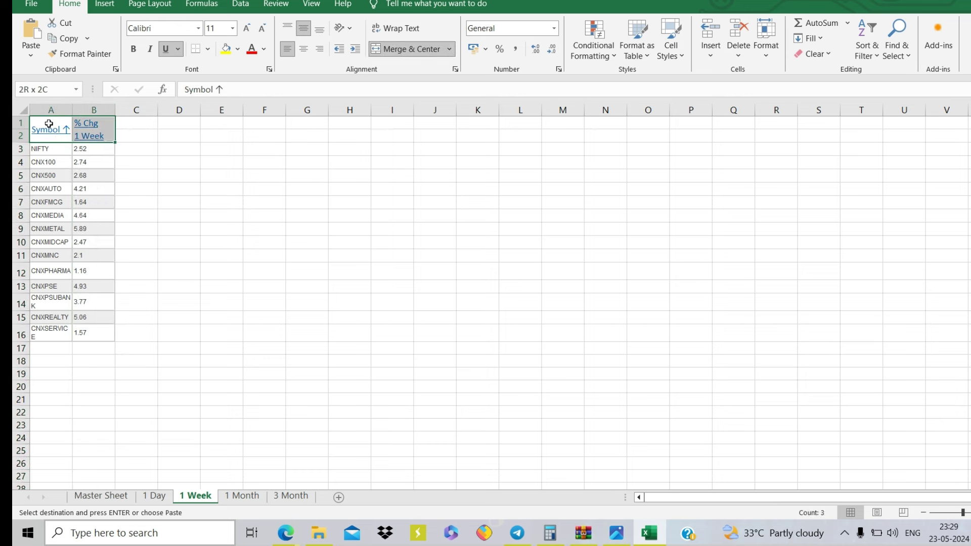
pyautogui.hotkey('shift', 'Down')
pyautogui.hotkey('ctrl', 'shift', 'Down')
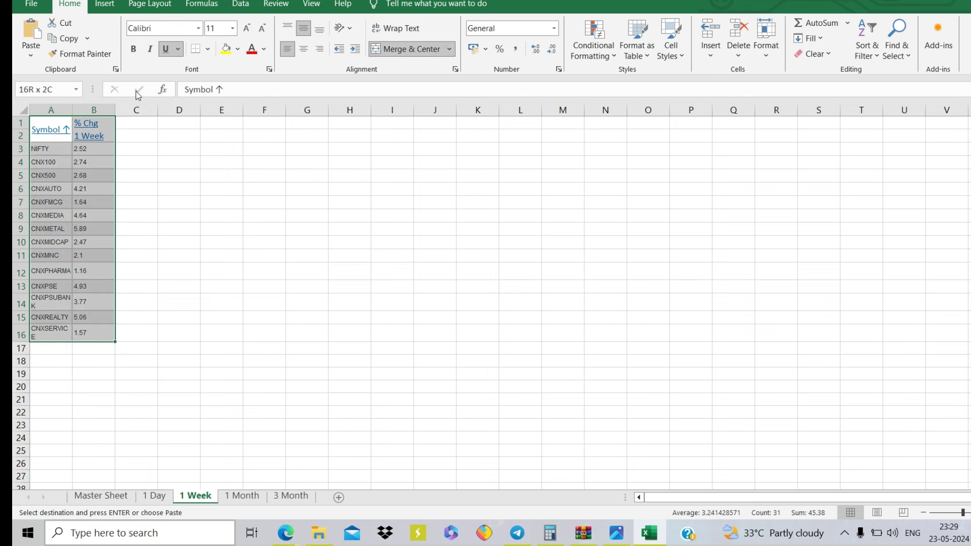
pyautogui.click(105, 4)
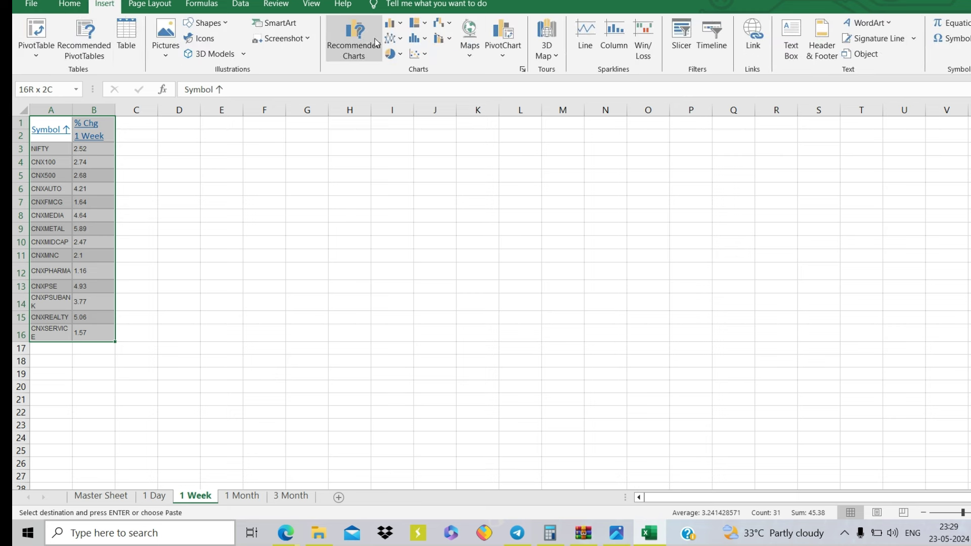
pyautogui.click(399, 24)
pyautogui.click(403, 61)
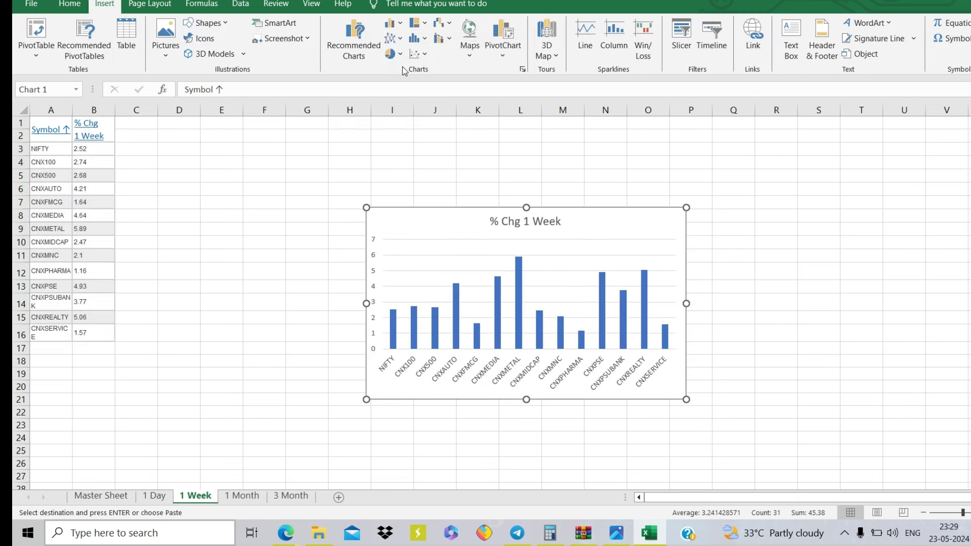
# - Enlarge the % Chg 1 Week chart to span about columns E to V and apply the light gradient style with data labels and shadows
pyautogui.moveTo(685, 400); pyautogui.dragTo(943, 440)
pyautogui.moveTo(363, 443); pyautogui.dragTo(207, 431)
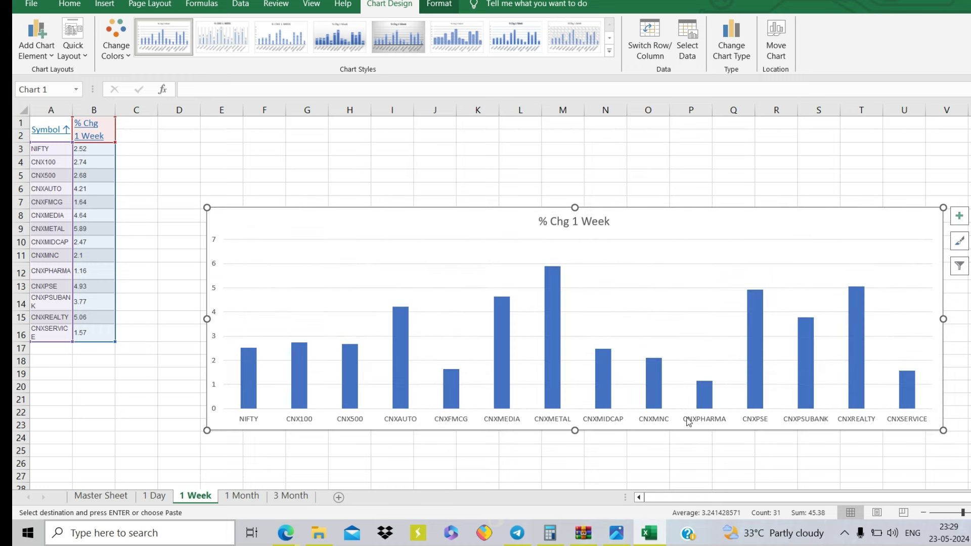
pyautogui.click(339, 40)
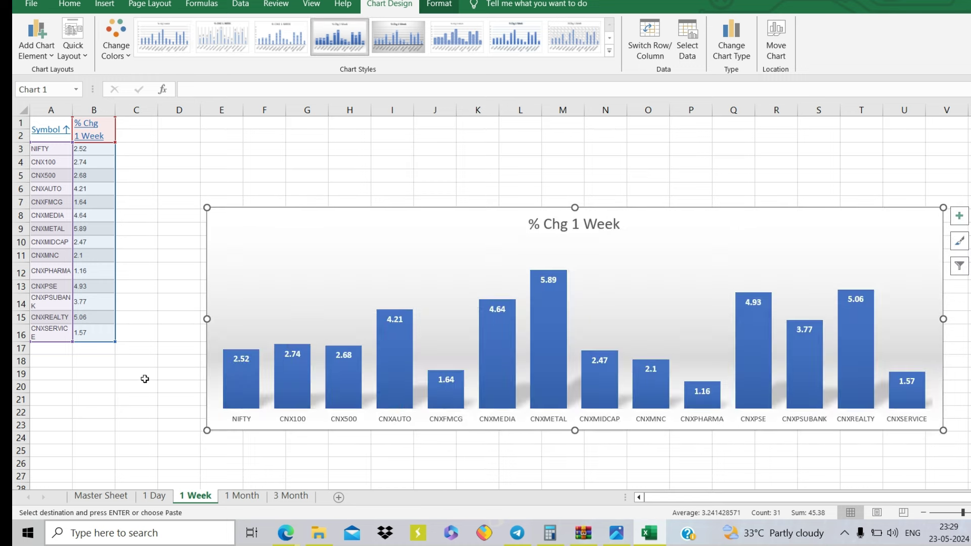
# - Insert a 2-D clustered column chart from the symbols and % Chg values in A1:B16 of the 1 Month sheet
pyautogui.click(242, 496)
pyautogui.click(45, 121)
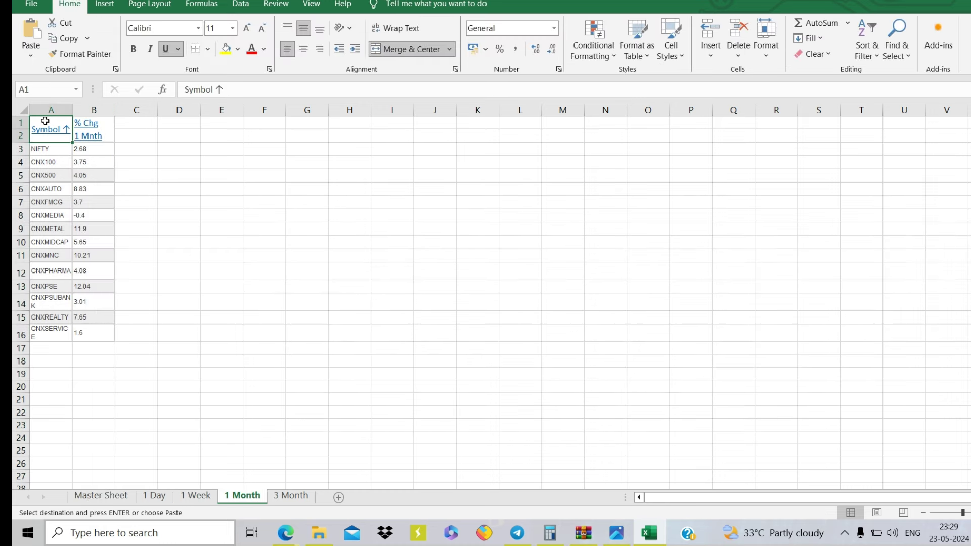
pyautogui.hotkey('shift', 'Down')
pyautogui.hotkey('shift', 'Right')
pyautogui.hotkey('ctrl', 'shift', 'Down')
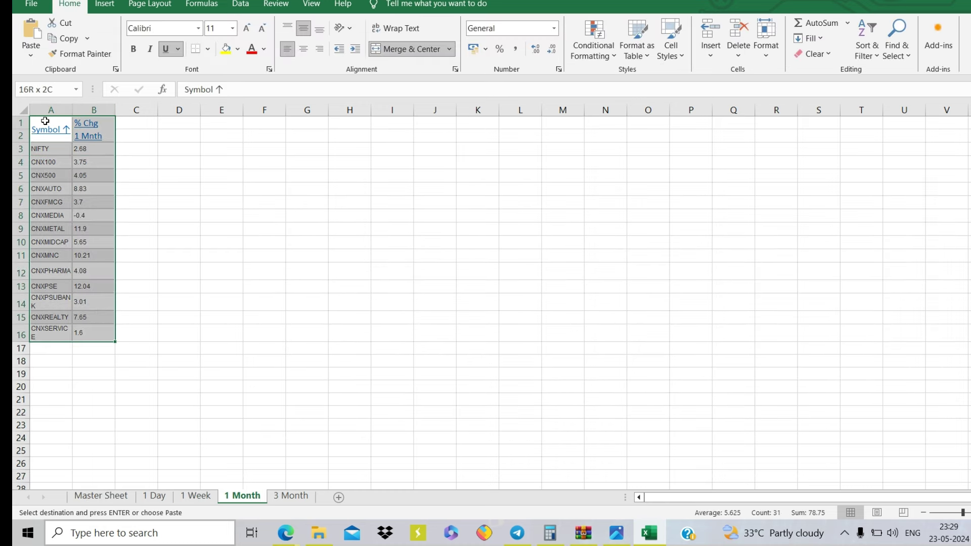
pyautogui.click(104, 4)
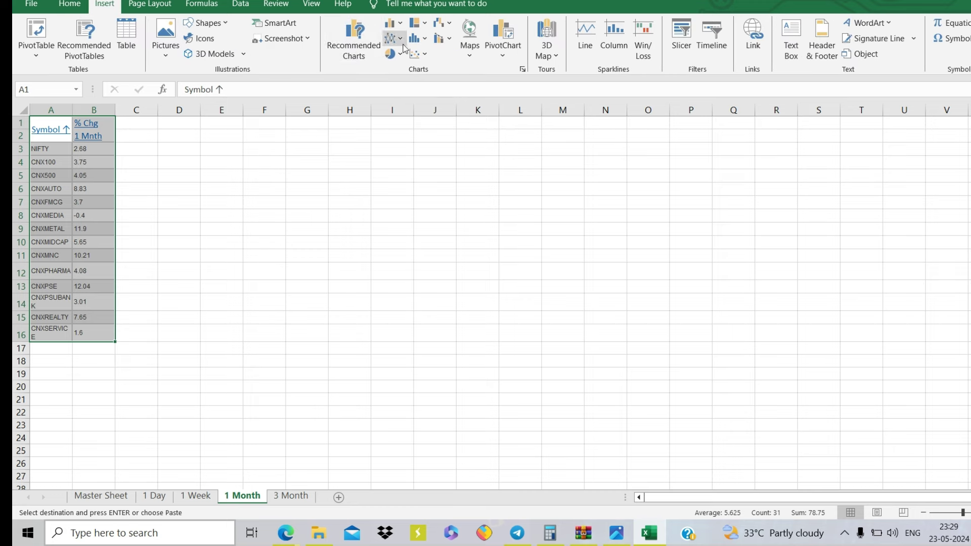
pyautogui.click(396, 25)
pyautogui.click(399, 58)
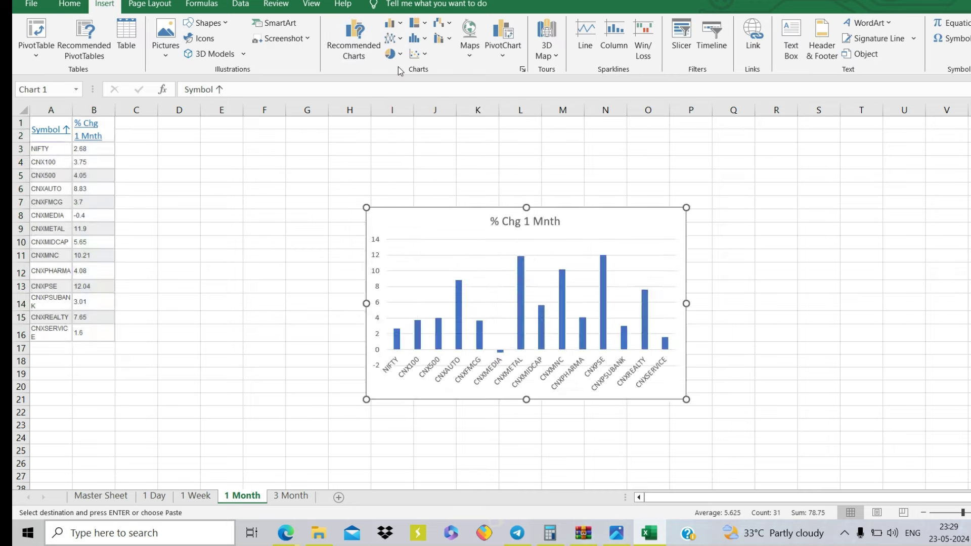
# - Widen the % Chg 1 Mnth chart to about columns E to V and apply the light gradient style with data labels and shadows
pyautogui.moveTo(687, 400); pyautogui.dragTo(939, 404)
pyautogui.moveTo(367, 405); pyautogui.dragTo(215, 413)
pyautogui.click(335, 44)
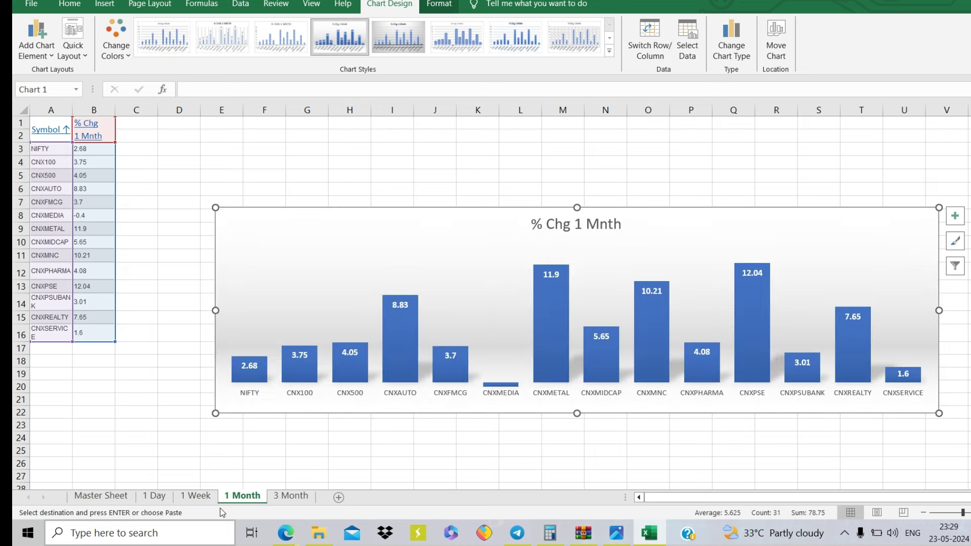
# - Insert a 2-D clustered column chart from the symbols and % Chg values in A1:B16 of the 3 Month sheet
pyautogui.click(291, 496)
pyautogui.click(50, 135)
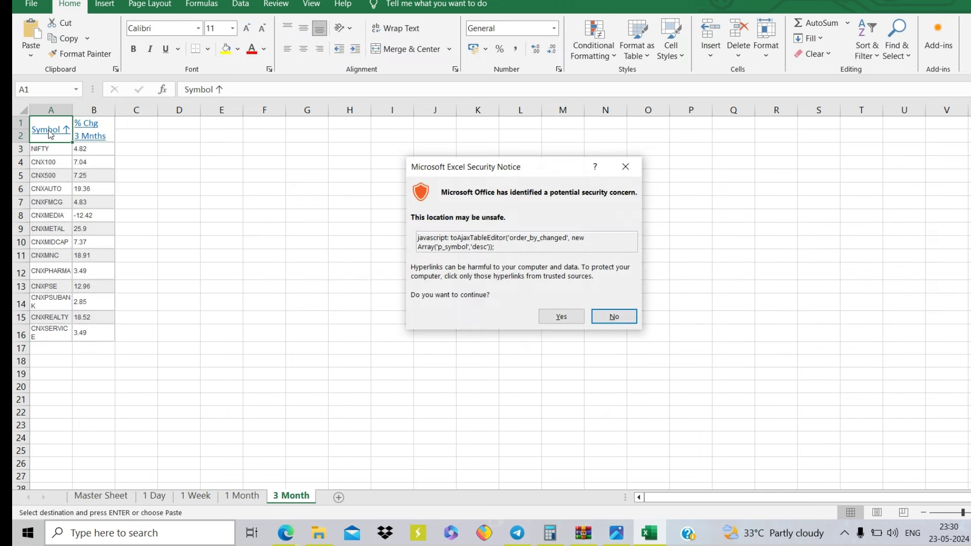
pyautogui.click(625, 166)
pyautogui.hotkey('shift', 'Right')
pyautogui.hotkey('shift', 'Down')
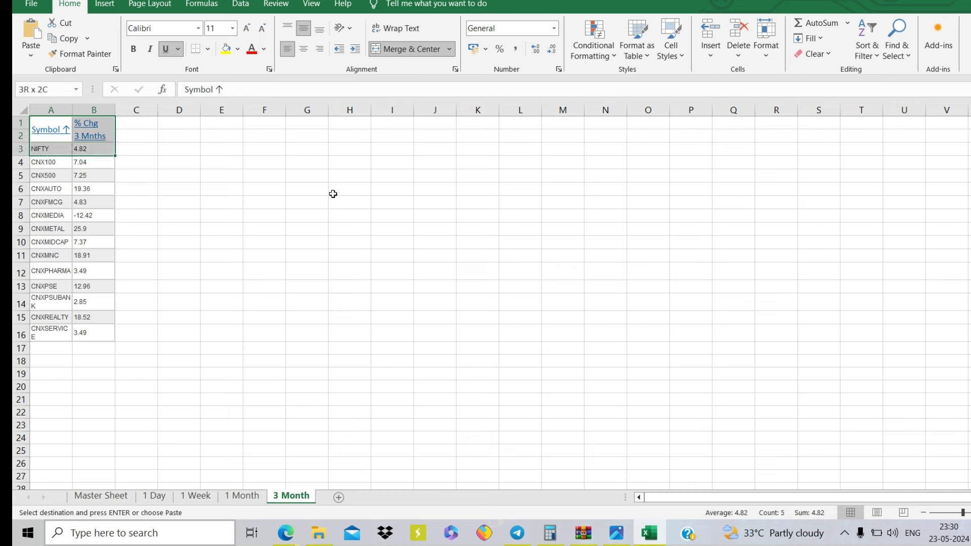
pyautogui.hotkey('ctrl', 'shift', 'Down')
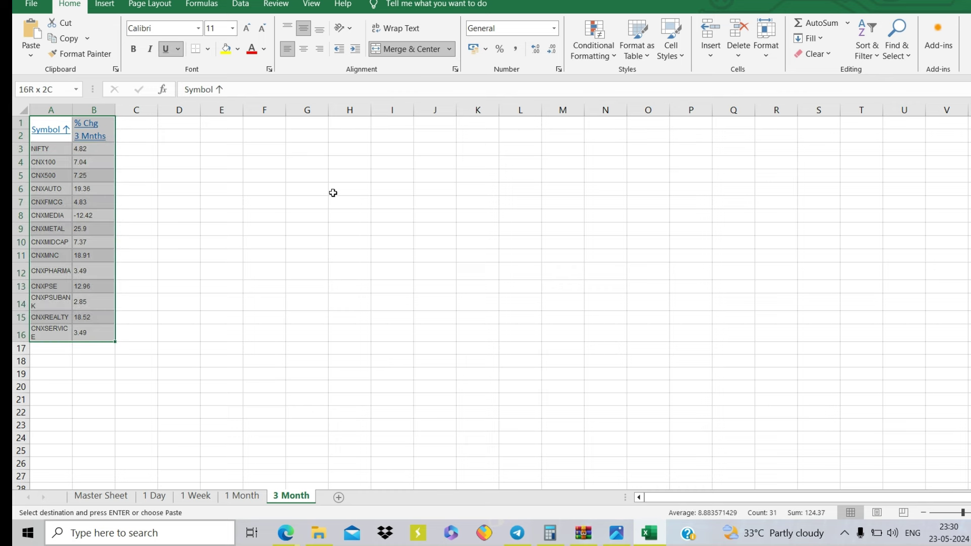
pyautogui.click(104, 4)
pyautogui.click(399, 25)
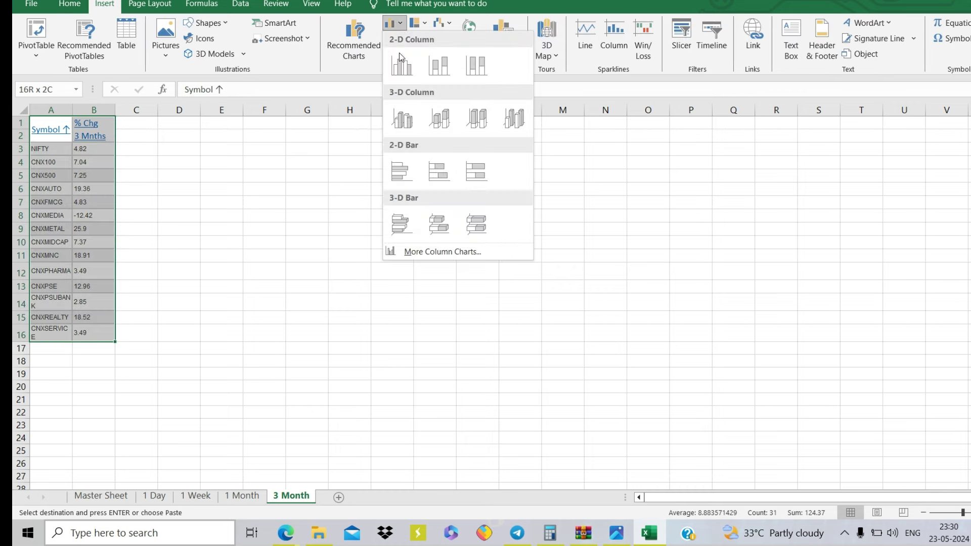
pyautogui.click(400, 66)
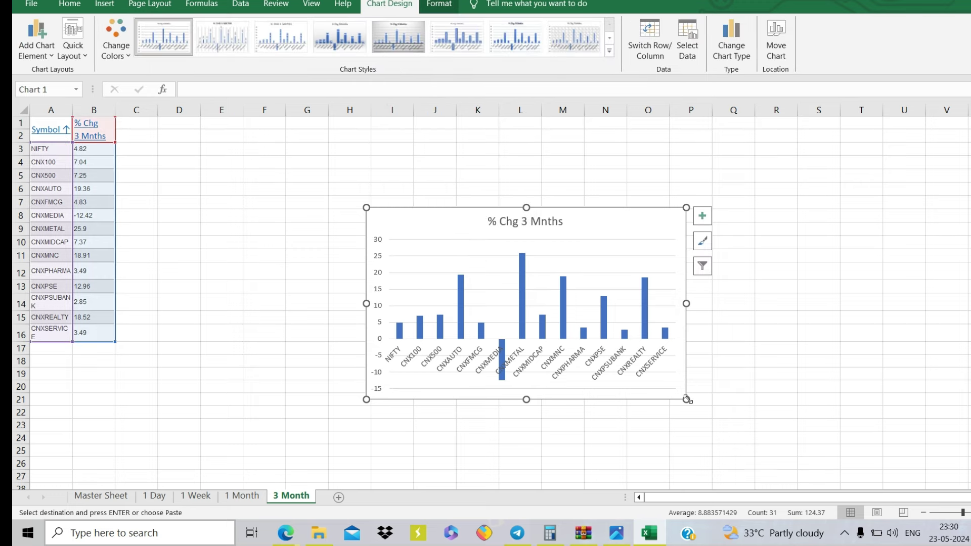
# - Widen the % Chg 3 Mnths chart to about columns D to V and apply the light gradient style with data labels and shadows
pyautogui.moveTo(686, 400); pyautogui.dragTo(955, 392)
pyautogui.click(354, 394)
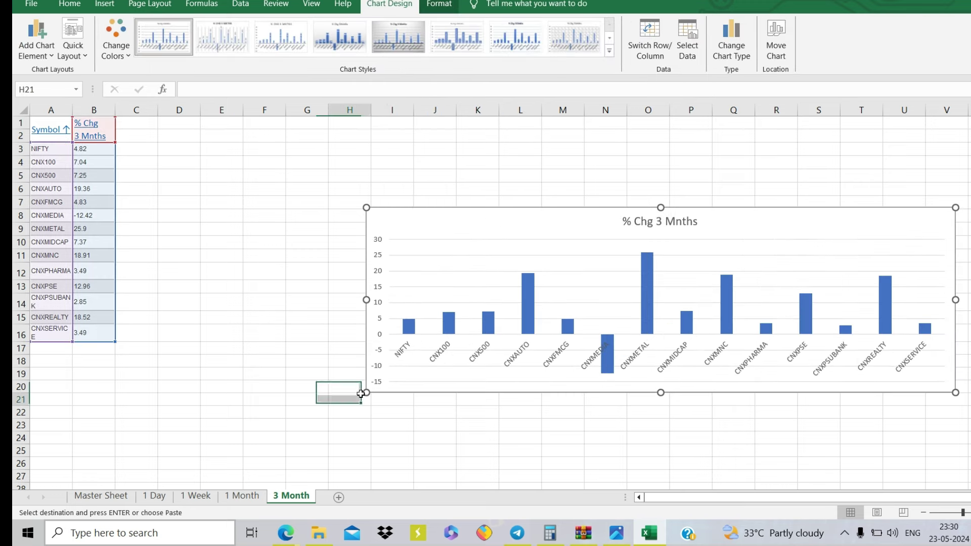
pyautogui.click(383, 386)
pyautogui.moveTo(367, 392); pyautogui.dragTo(191, 415)
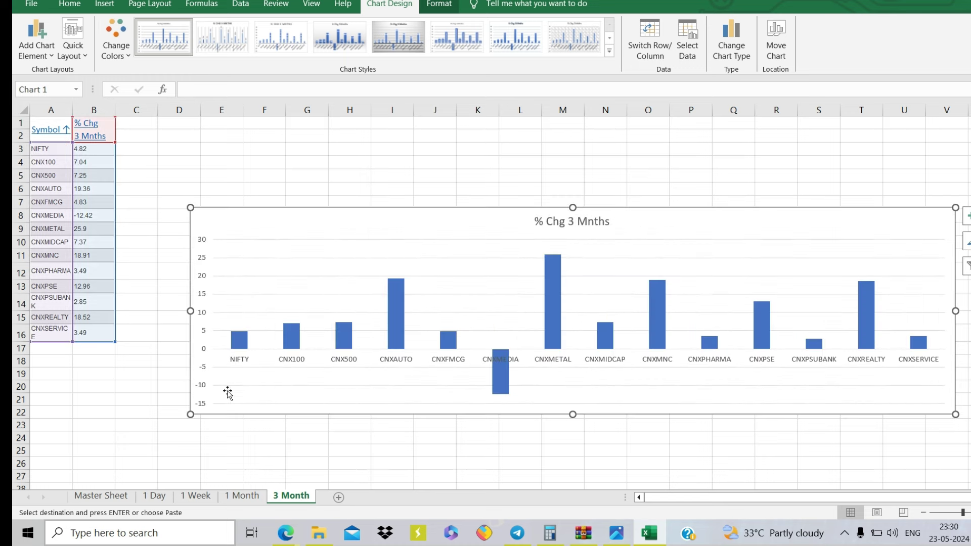
pyautogui.click(340, 36)
pyautogui.click(277, 138)
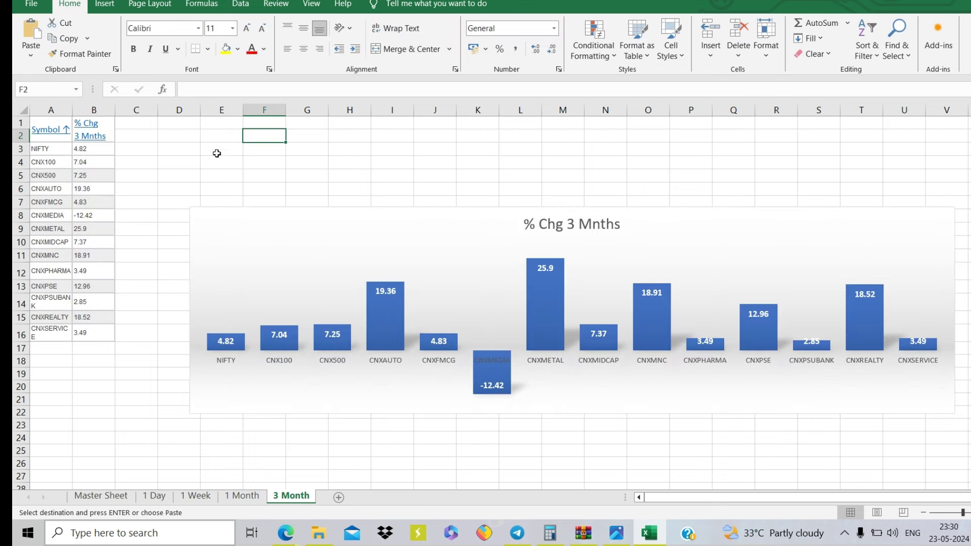
# - Review the Master Sheet data and the 1 Day, 1 Week, 1 Month and 3 Month charts in turn
pyautogui.click(100, 496)
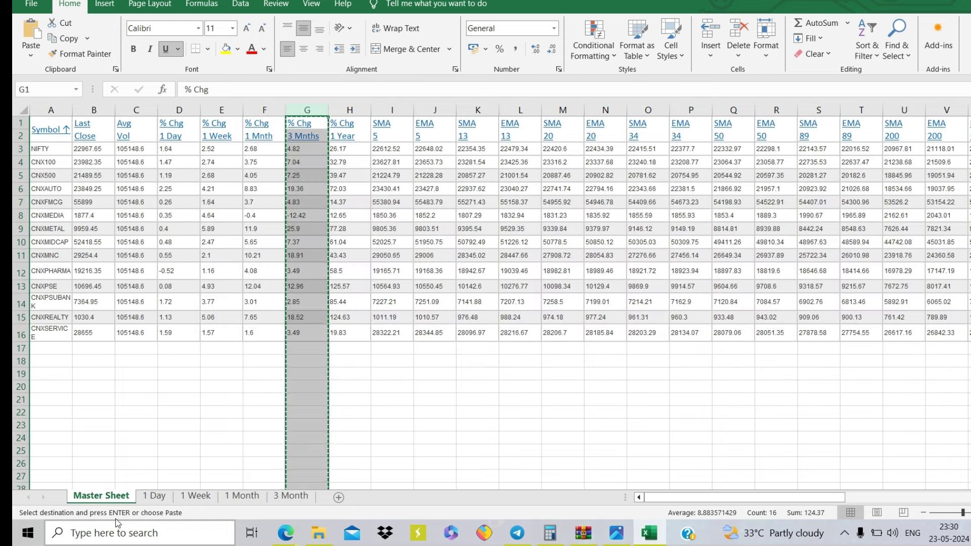
pyautogui.click(217, 399)
pyautogui.click(154, 497)
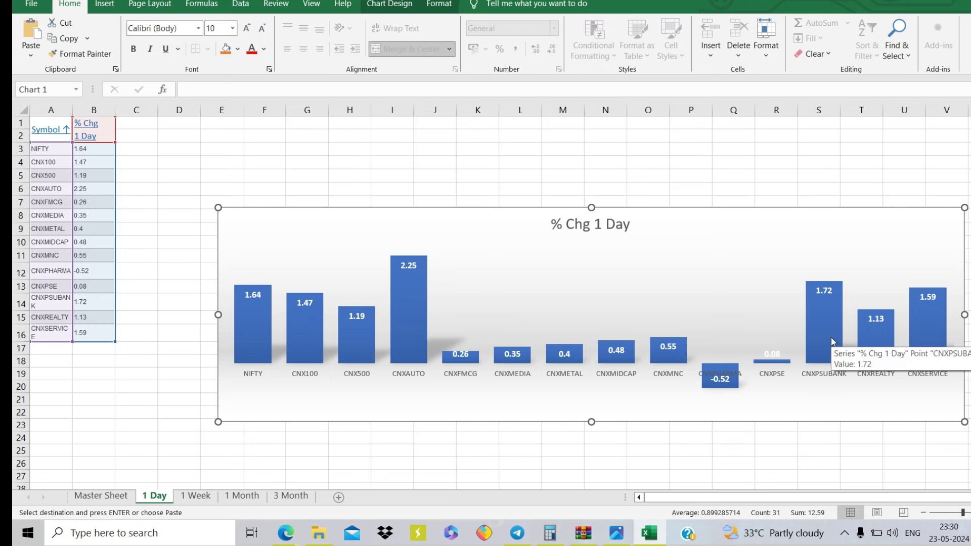
pyautogui.click(190, 499)
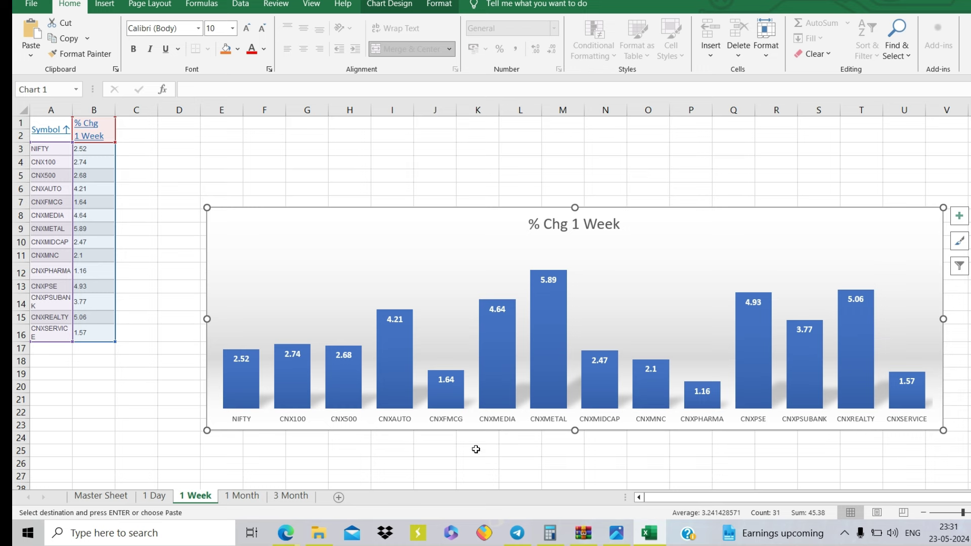
pyautogui.click(245, 497)
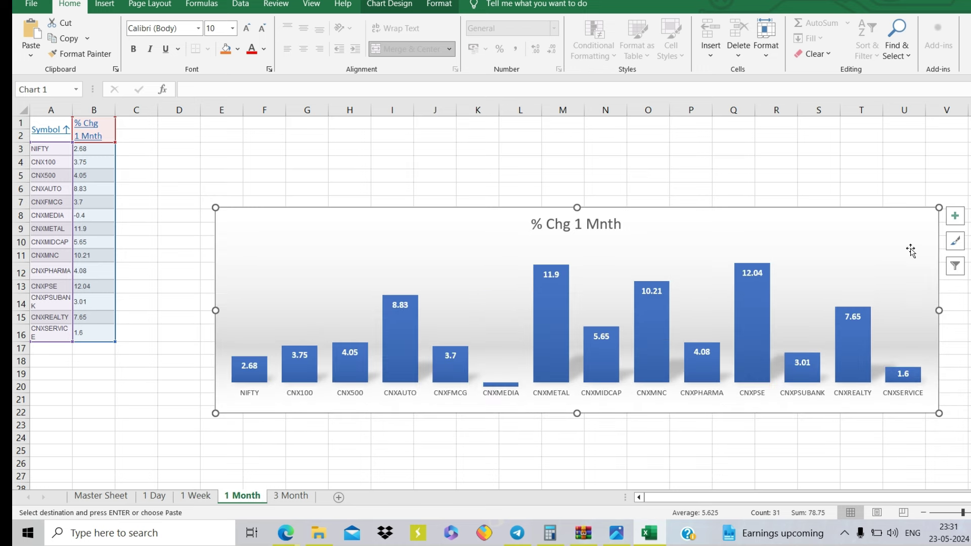
pyautogui.click(283, 497)
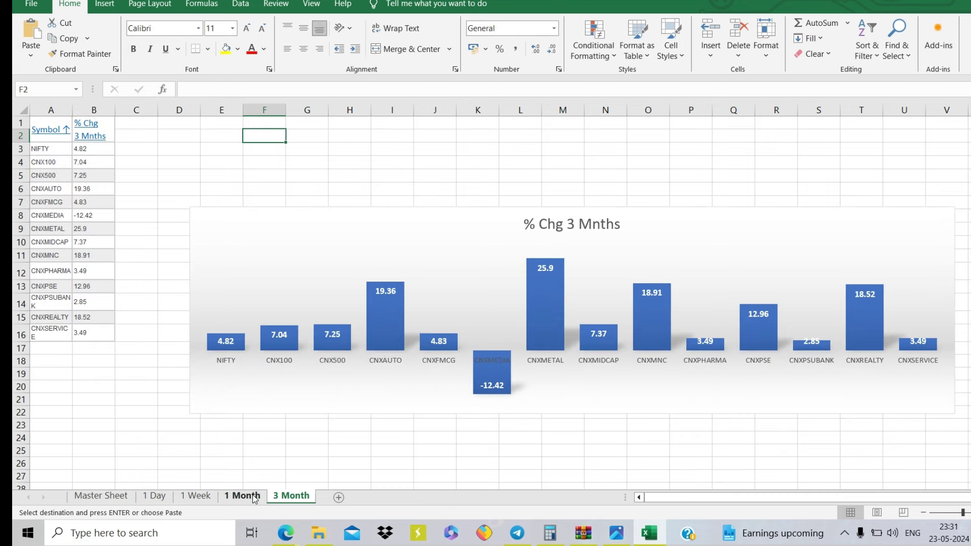
# - Compare the index bars, especially CNXMETAL, across the charts from 3 Month back to 1 Day
pyautogui.click(254, 498)
pyautogui.hotkey('ctrl', 'pageup')
pyautogui.hotkey('ctrl', 'pageup')
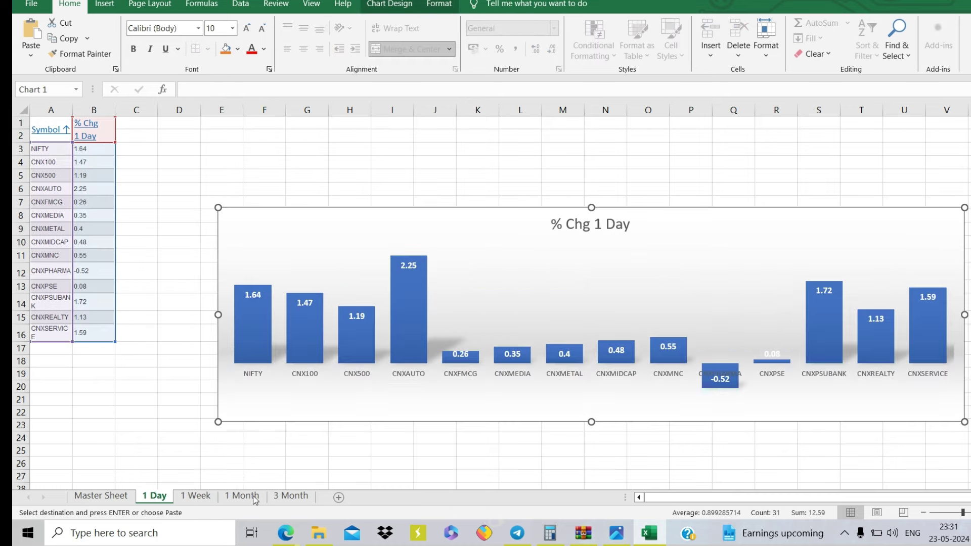
pyautogui.click(300, 497)
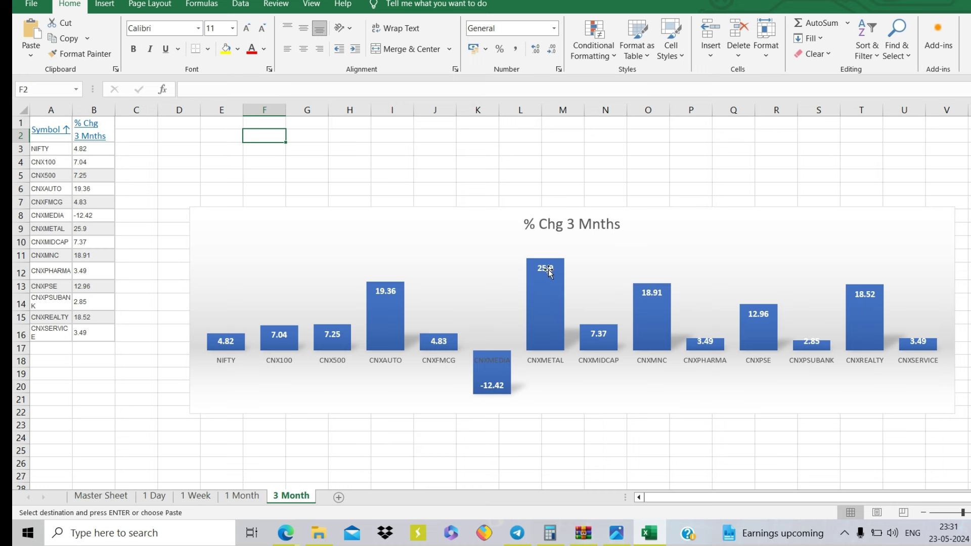
pyautogui.click(240, 498)
pyautogui.click(522, 407)
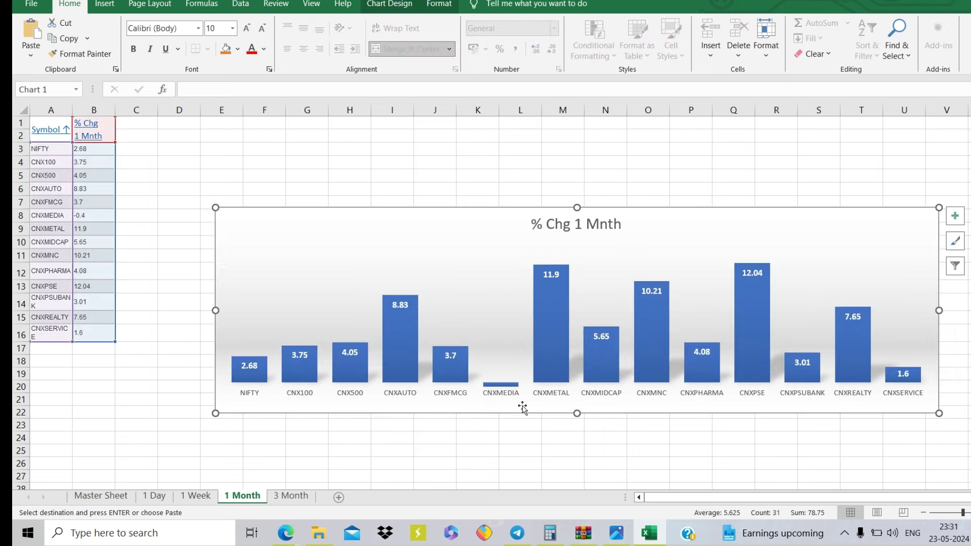
pyautogui.click(198, 502)
pyautogui.moveTo(561, 277)
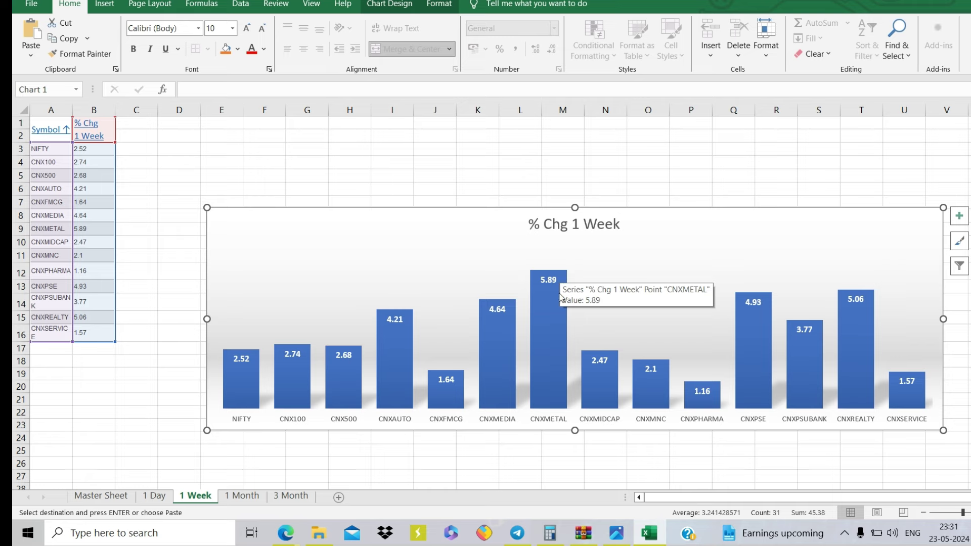
pyautogui.click(155, 496)
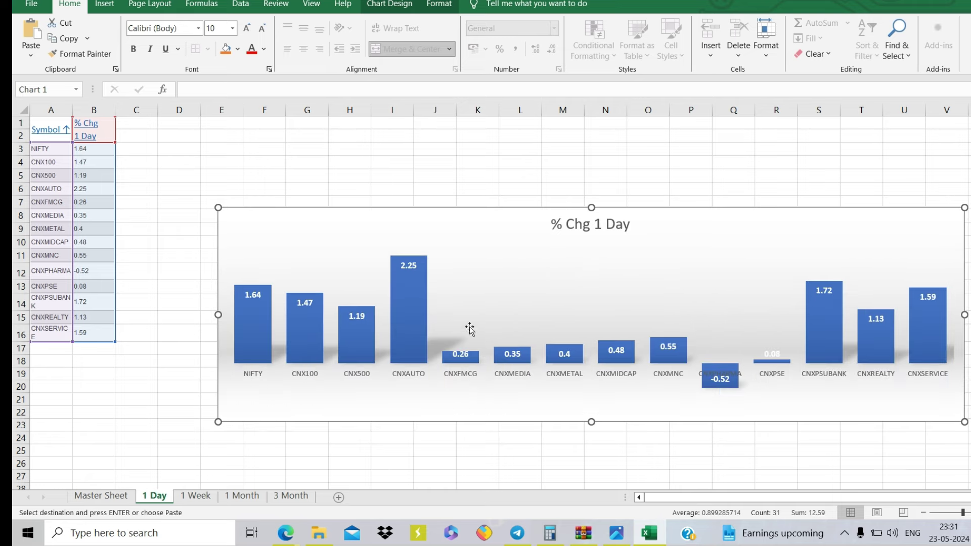
# - Switch to the TradingView chart in Edge, search symbols for NIFTY METAL and load the CNXMETAL index
pyautogui.moveTo(286, 533)
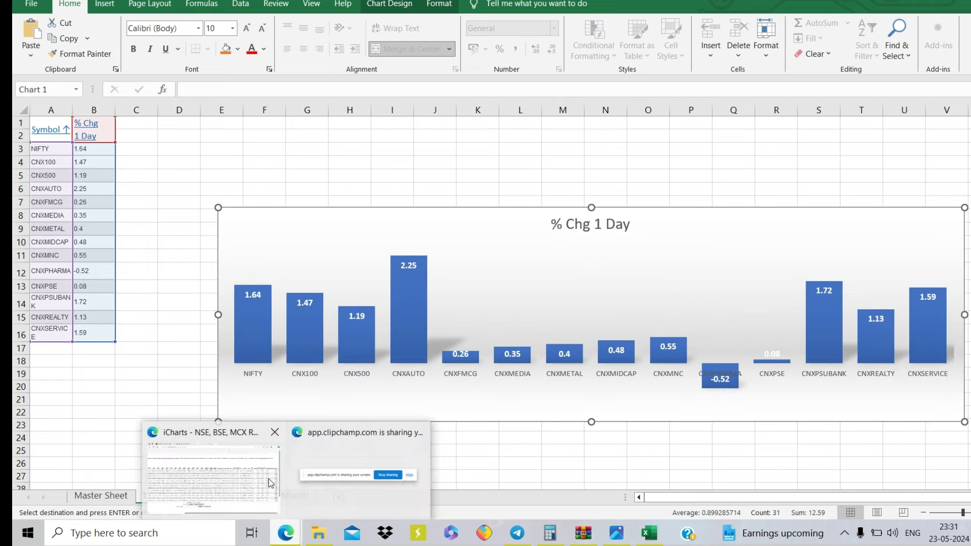
pyautogui.click(263, 496)
pyautogui.hotkey('ctrl', 'Tab')
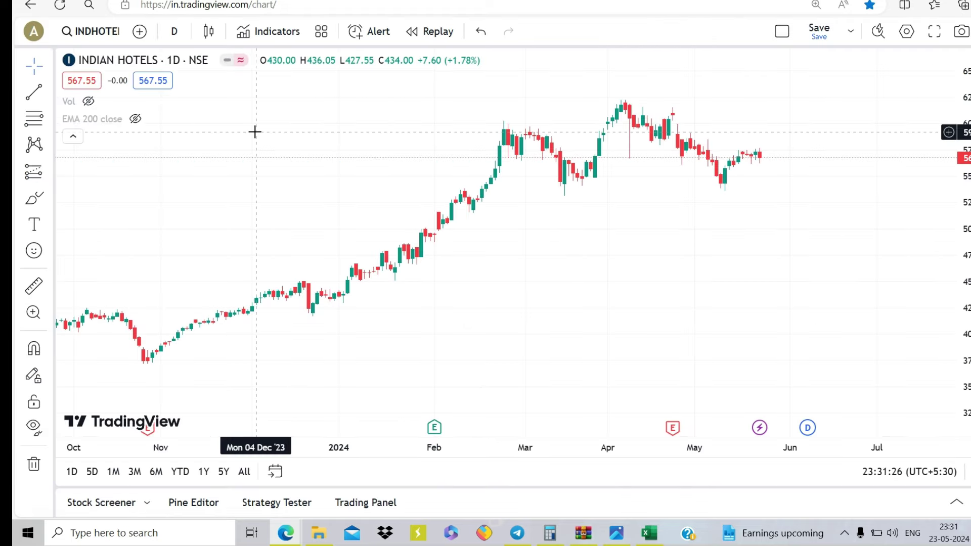
pyautogui.write('NIFT')
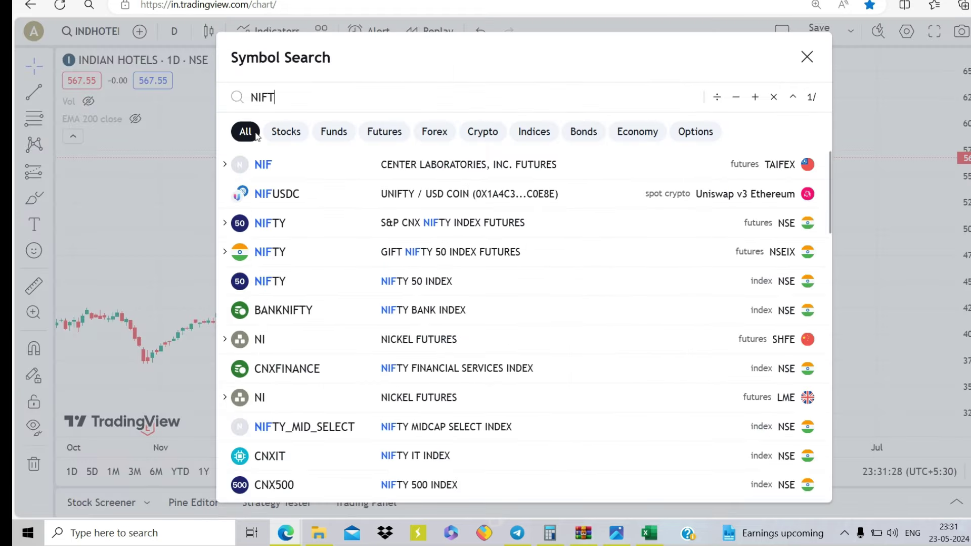
pyautogui.write('Y METAL')
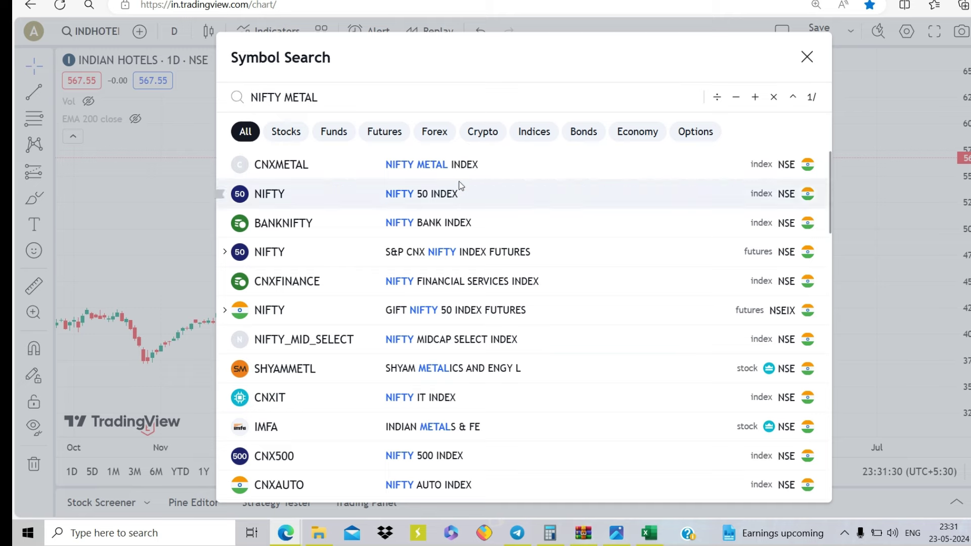
pyautogui.click(433, 165)
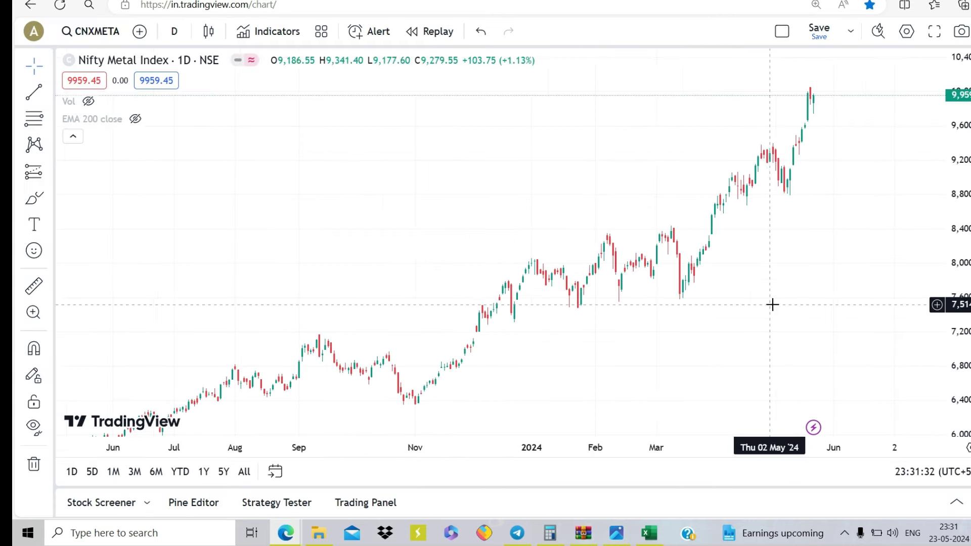
# - Examine the Nifty Metal daily price trend from 2022 through May 2024 and its latest rise
pyautogui.scroll(-5, 772, 304)
pyautogui.moveTo(956, 168); pyautogui.dragTo(759, 310)
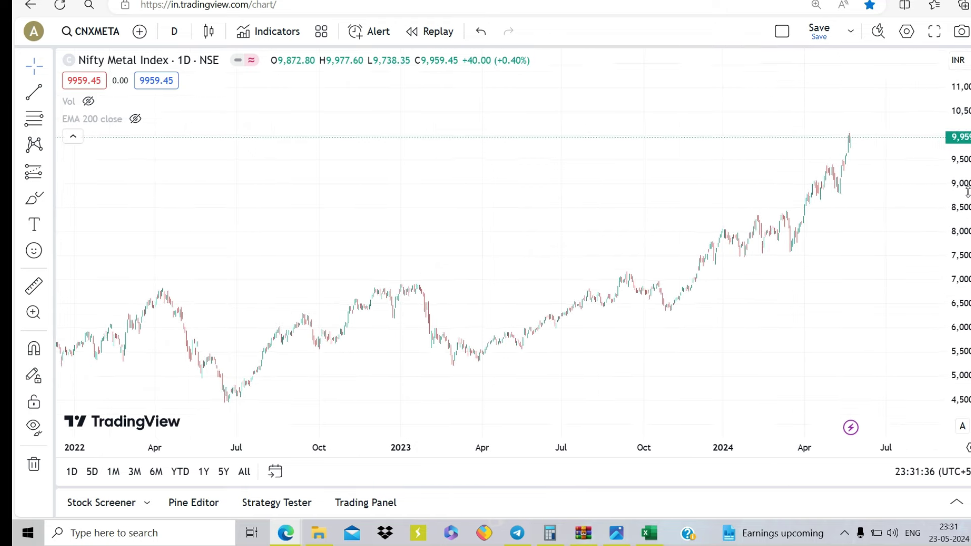
pyautogui.moveTo(967, 191); pyautogui.dragTo(813, 234)
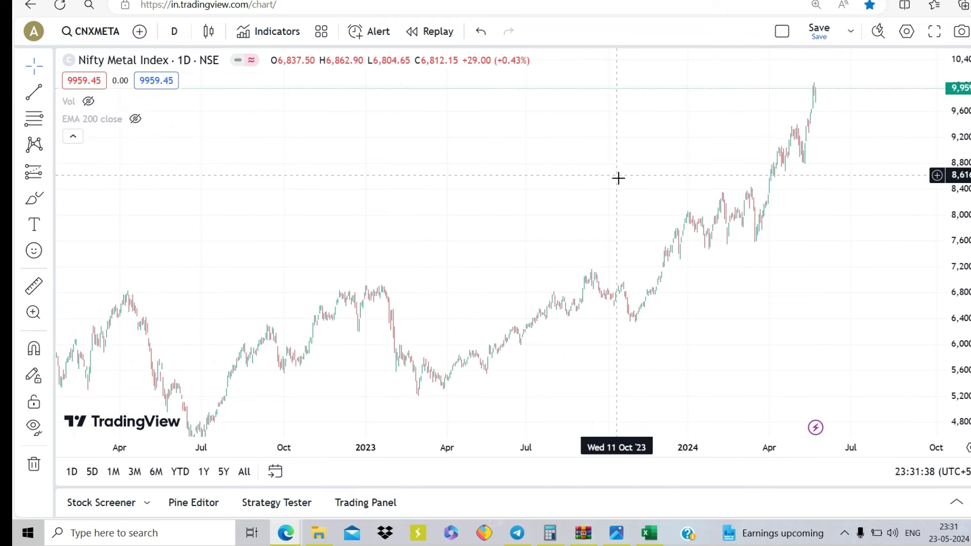
pyautogui.scroll(5, 618, 177)
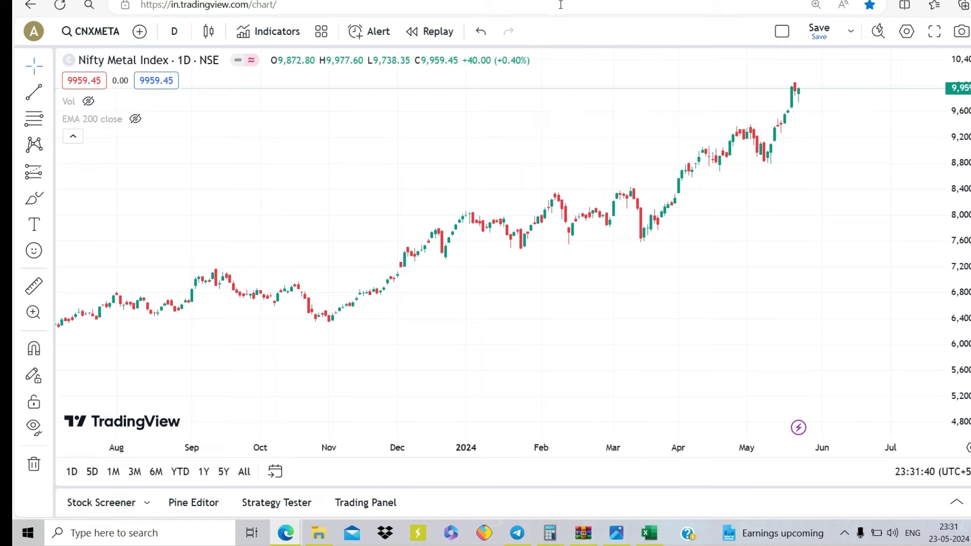
# - Open nseindia.com in a new browser tab and go to the Market Data page for Indices
pyautogui.hotkey('ctrl', 't')
pyautogui.write('nseindia.com')
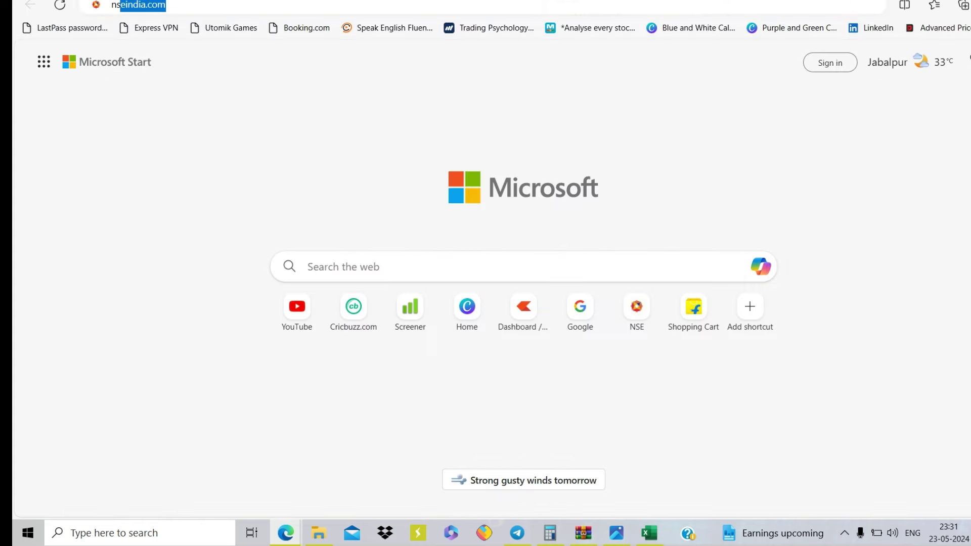
pyautogui.press('Return')
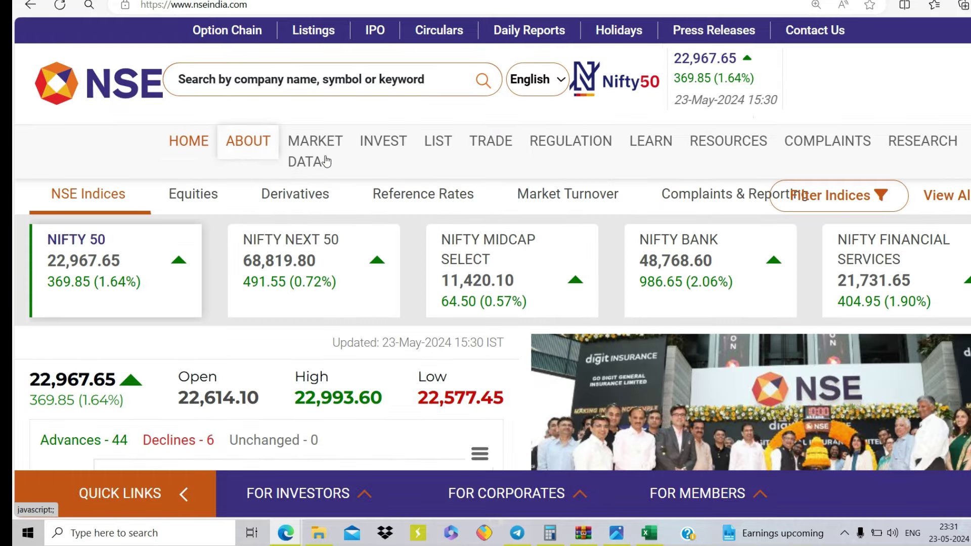
pyautogui.moveTo(321, 146)
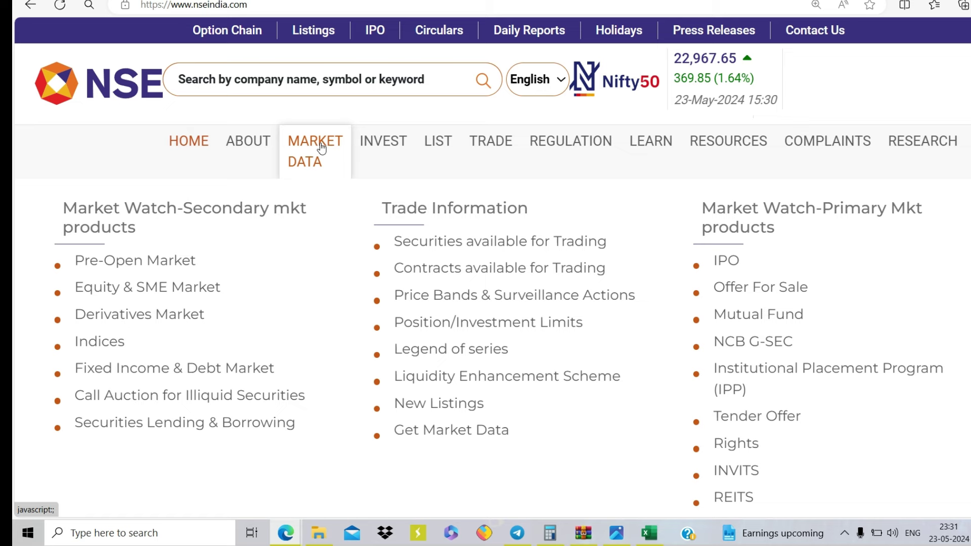
pyautogui.click(101, 347)
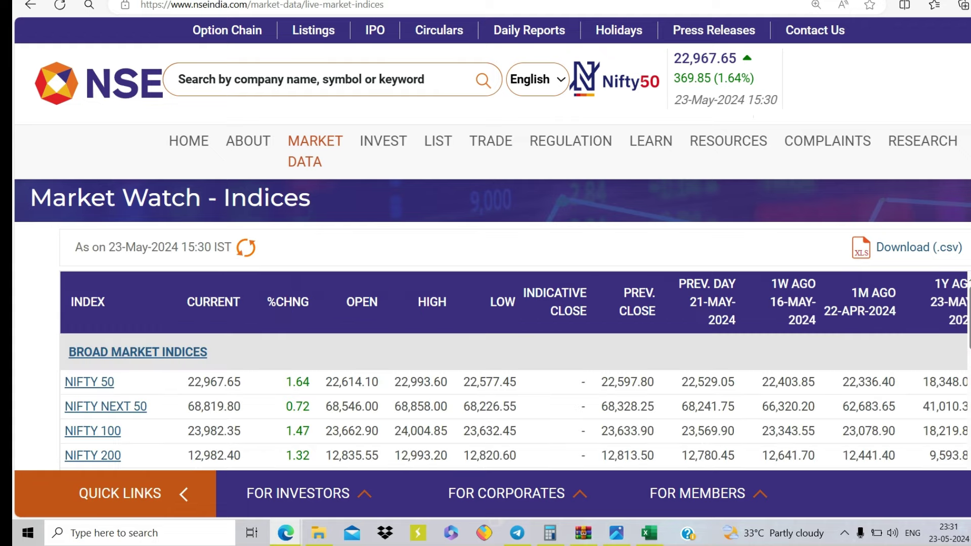
pyautogui.scroll(-3, 221, 322)
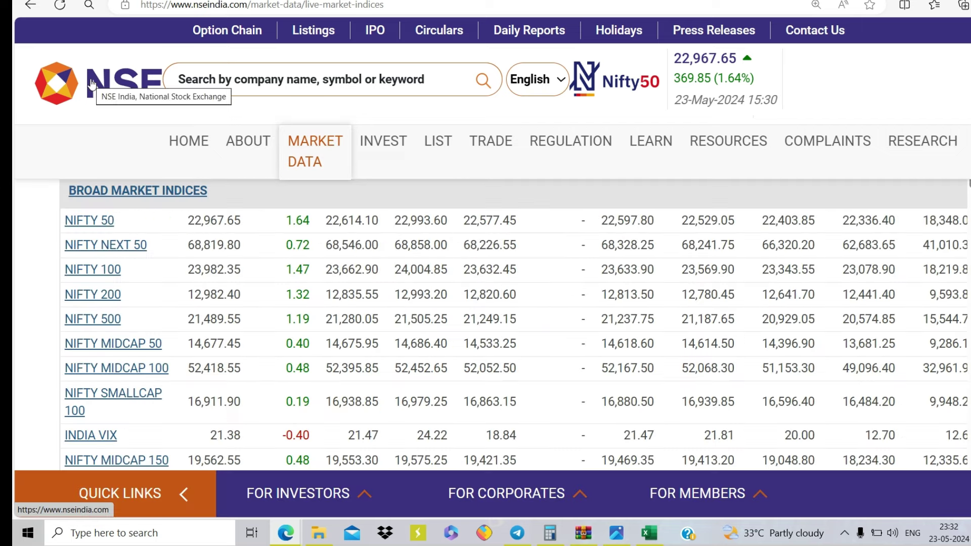
# - Return to the NSE home page and reopen the Market Watch page for Indices
pyautogui.click(188, 141)
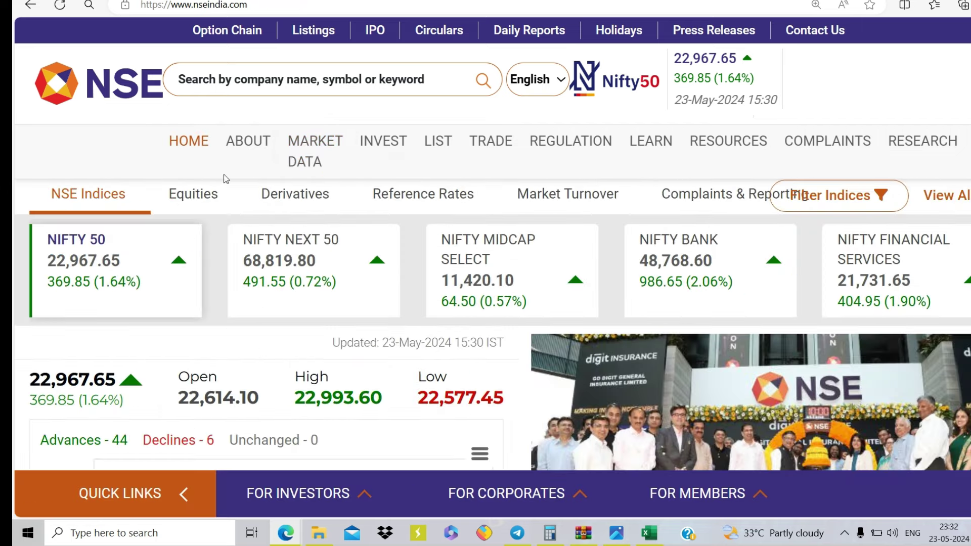
pyautogui.moveTo(308, 149)
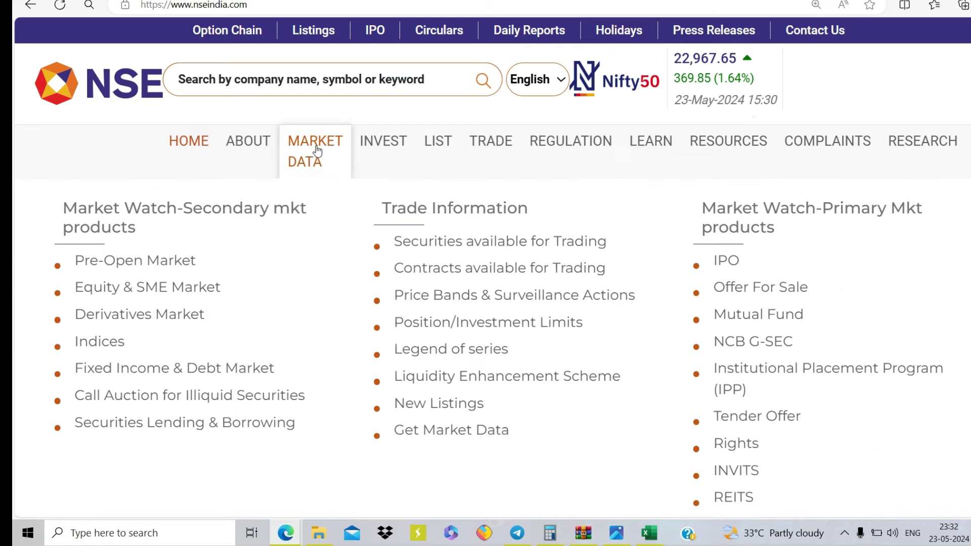
pyautogui.click(98, 344)
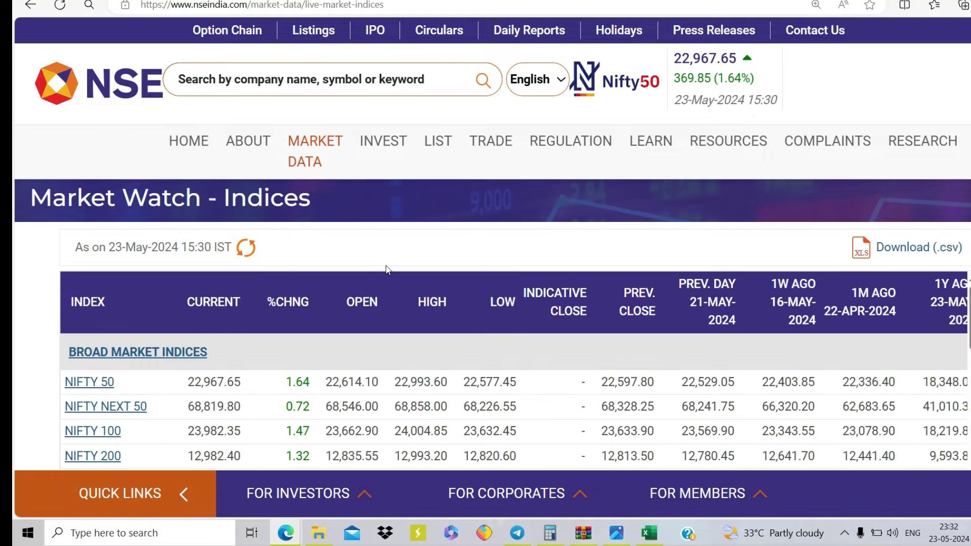
# - Find NIFTY METAL among the sectoral indices and open its list of constituent stocks
pyautogui.scroll(-3, 130, 271)
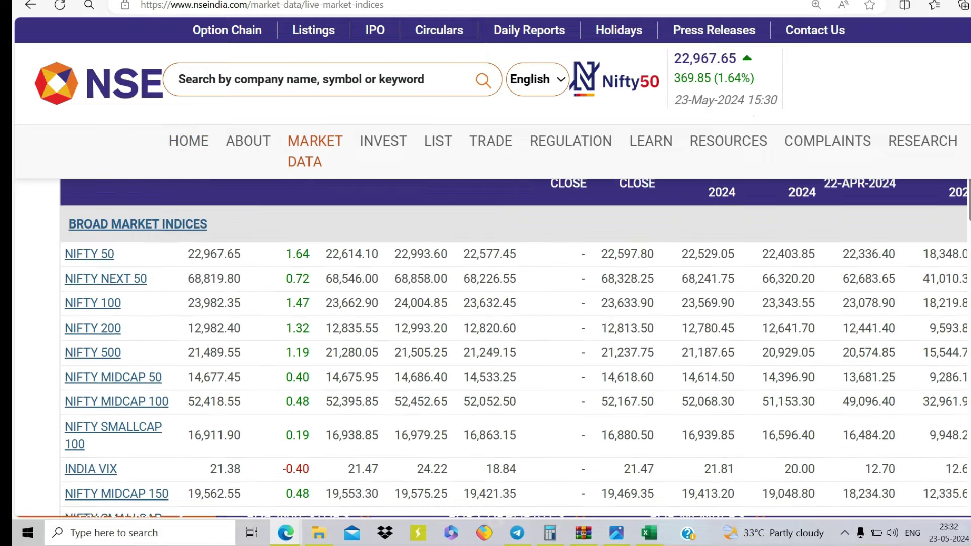
pyautogui.scroll(-8, 131, 275)
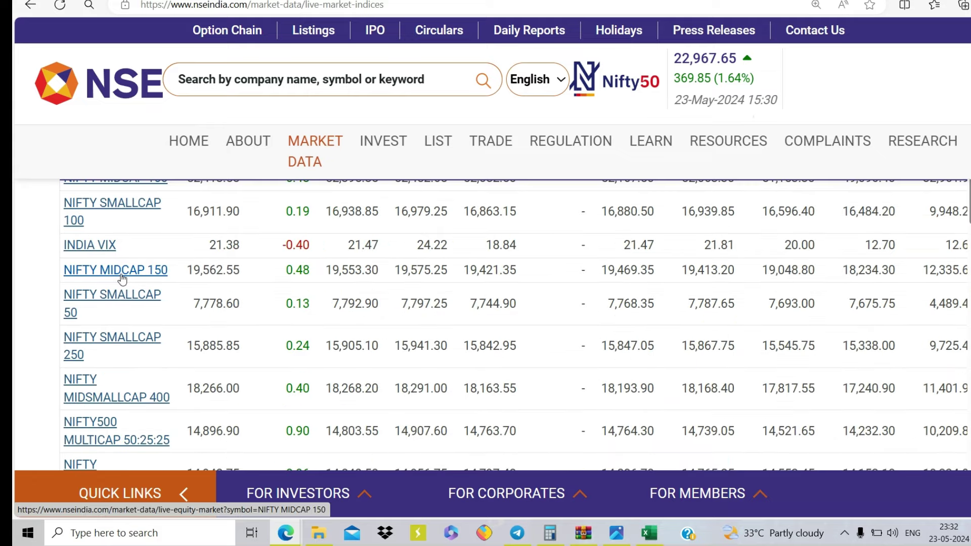
pyautogui.scroll(8, 124, 284)
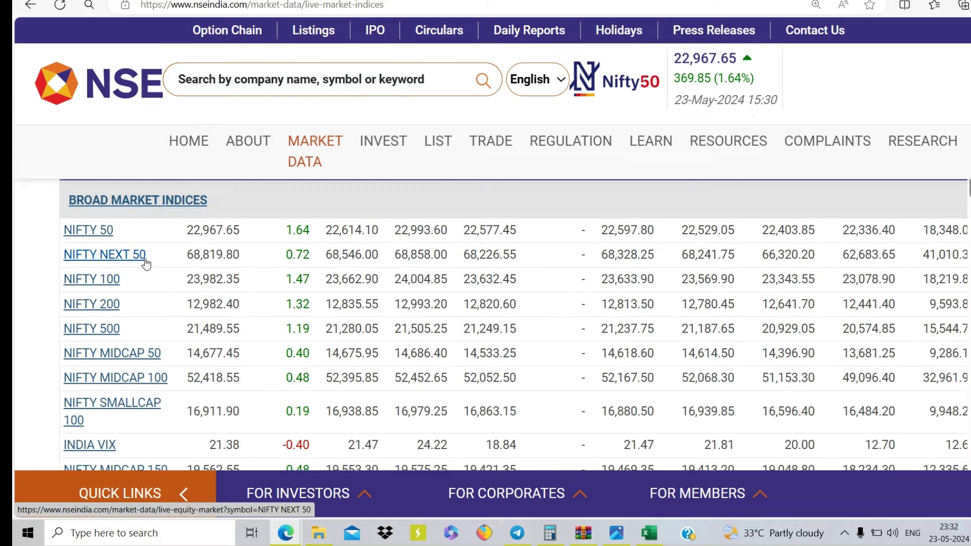
pyautogui.scroll(-9, 146, 263)
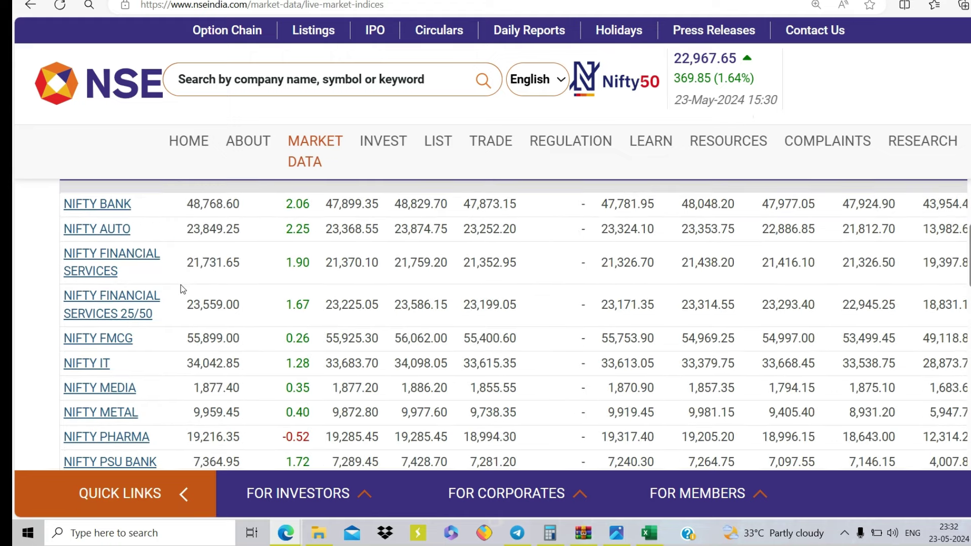
pyautogui.scroll(-1, 181, 286)
pyautogui.click(92, 348)
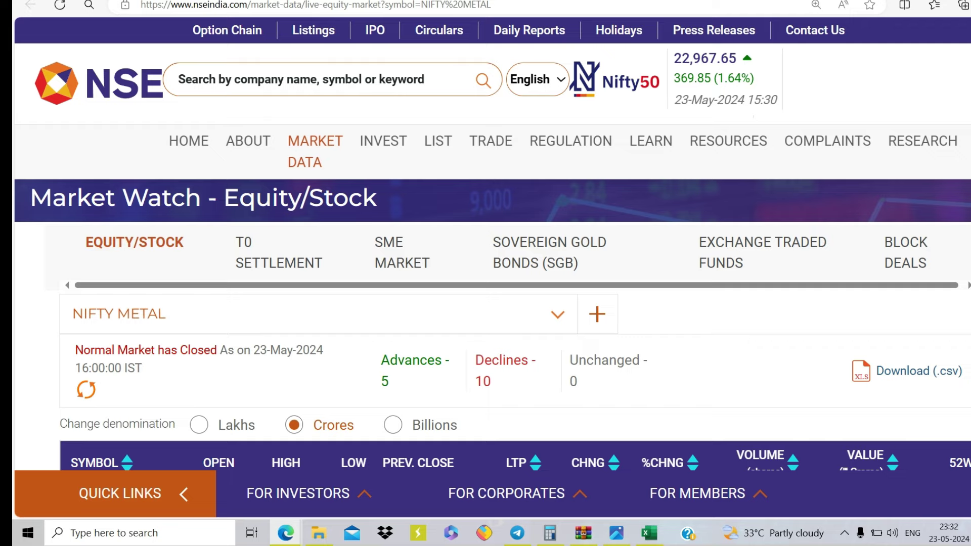
pyautogui.scroll(-6, 703, 262)
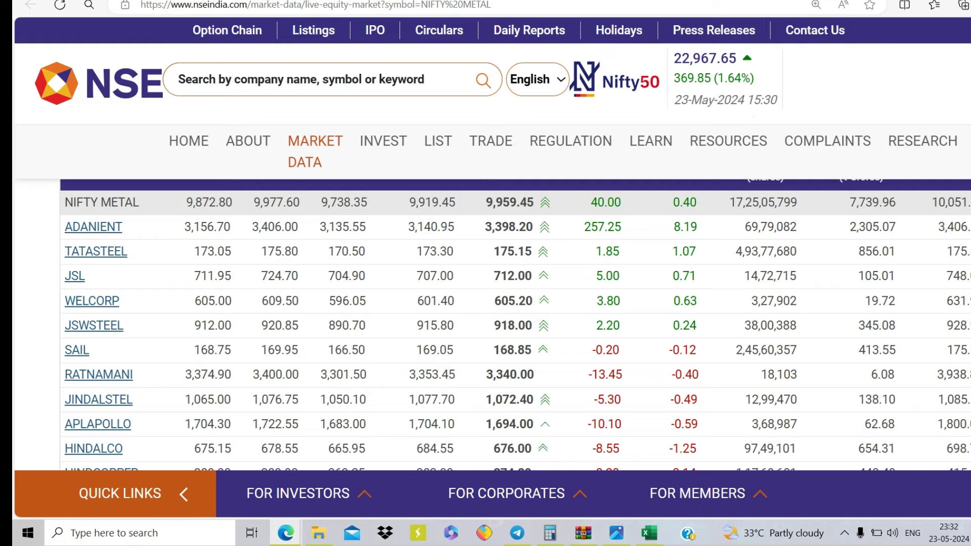
# - Switch to the TradingView chart and load the NSE stock TATASTEEL by searching for TATA STEEL
pyautogui.hotkey('ctrl', 'Tab')
pyautogui.write('TATA')
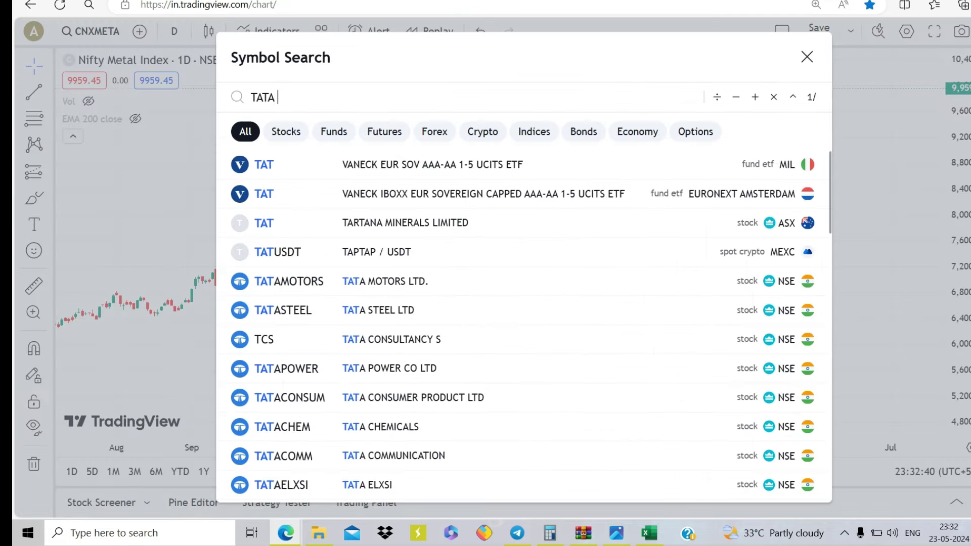
pyautogui.write(' STT')
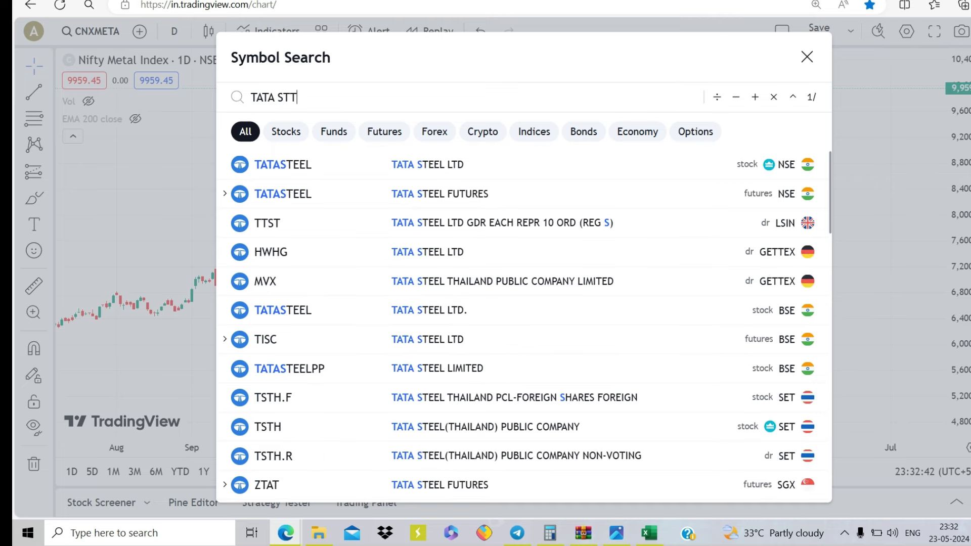
pyautogui.press('BackSpace')
pyautogui.write('EEL')
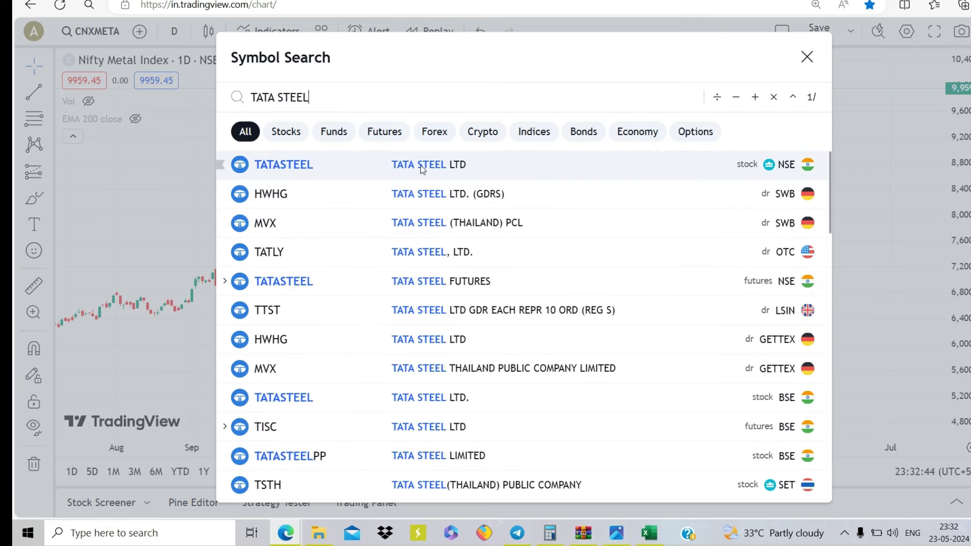
pyautogui.click(378, 172)
pyautogui.scroll(-5, 708, 147)
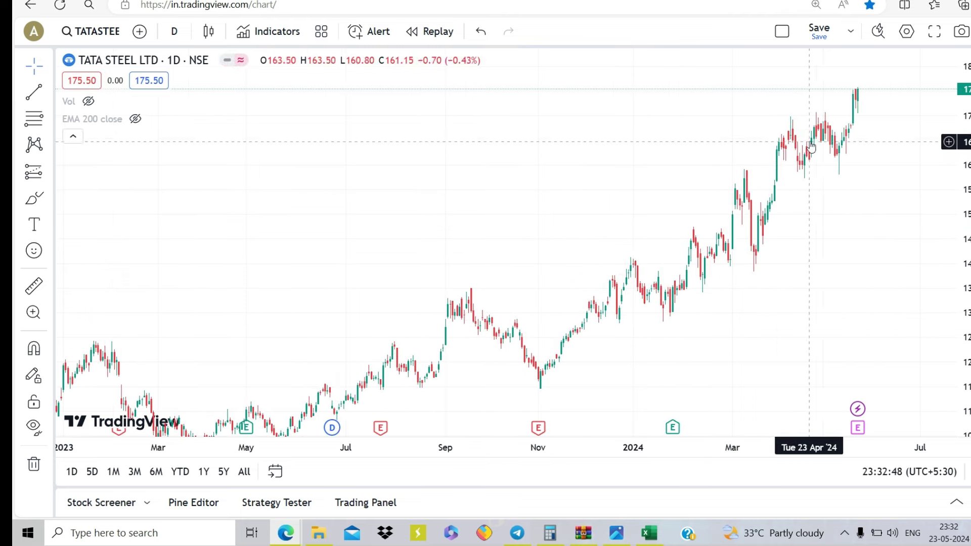
# - Check the Nifty Metal constituents on NSE, then load the NSE stock JSWSTEEL in the TradingView chart
pyautogui.hotkey('ctrl', 'Tab')
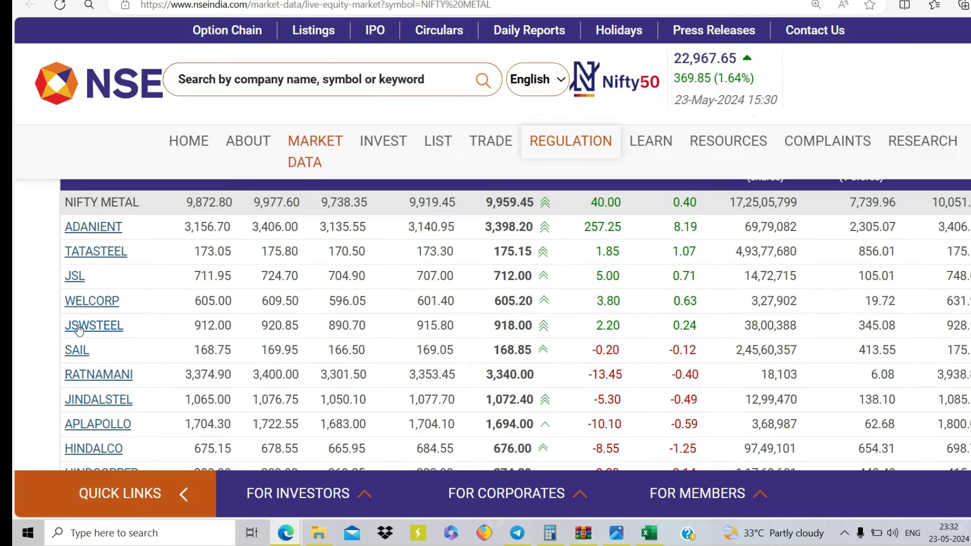
pyautogui.hotkey('ctrl', 'Tab')
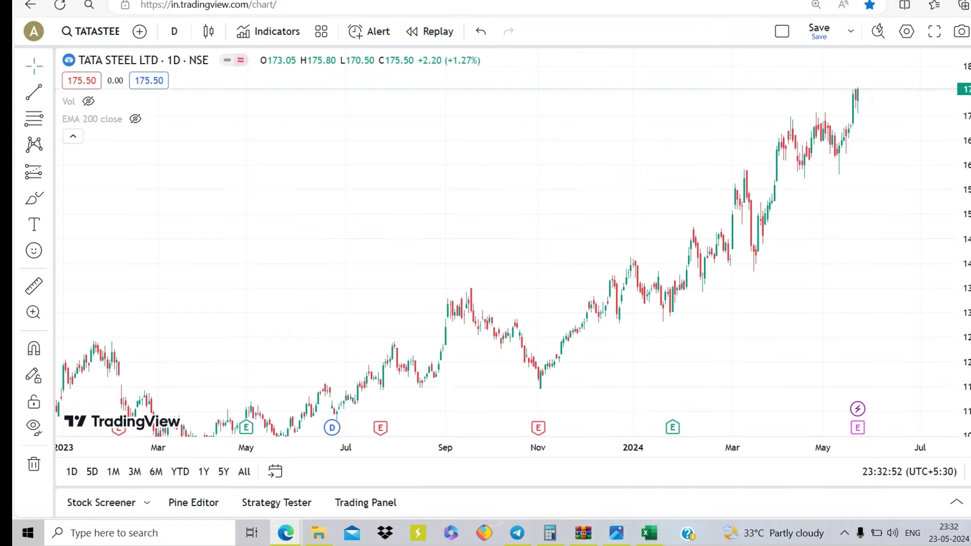
pyautogui.write('JSW STEEL')
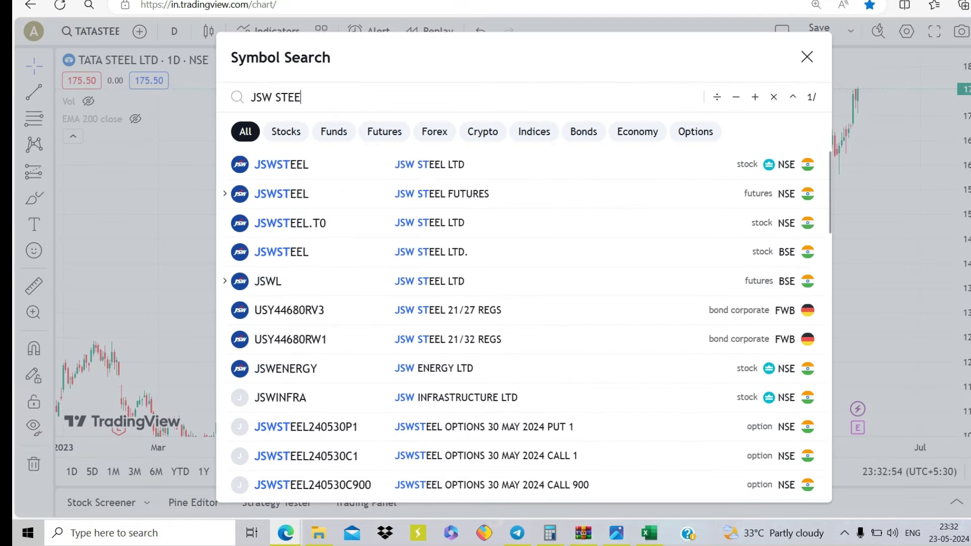
pyautogui.click(436, 166)
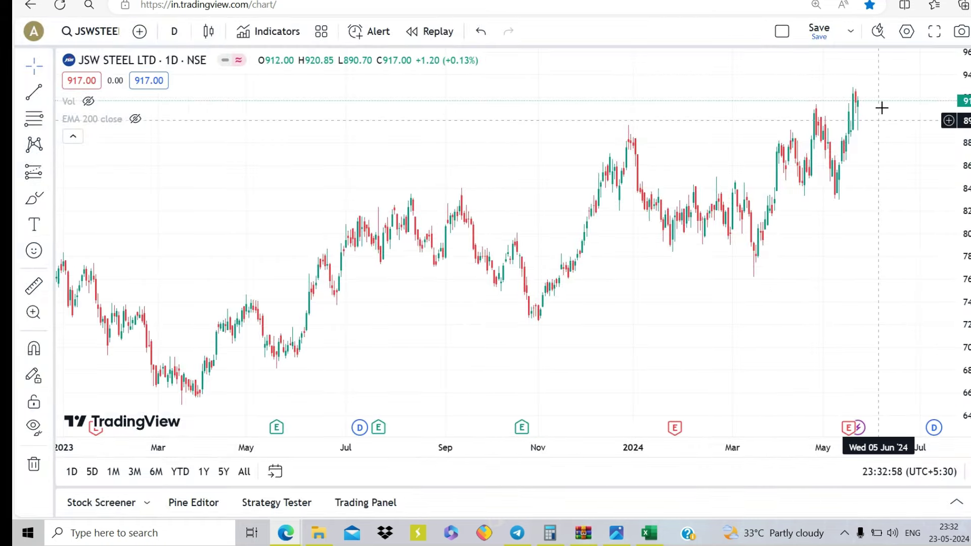
# - Look through the NSE Nifty Metal constituents and load the NSE stock ADANIENT in the TradingView chart
pyautogui.hotkey('ctrl', 'Tab')
pyautogui.scroll(-3, 77, 402)
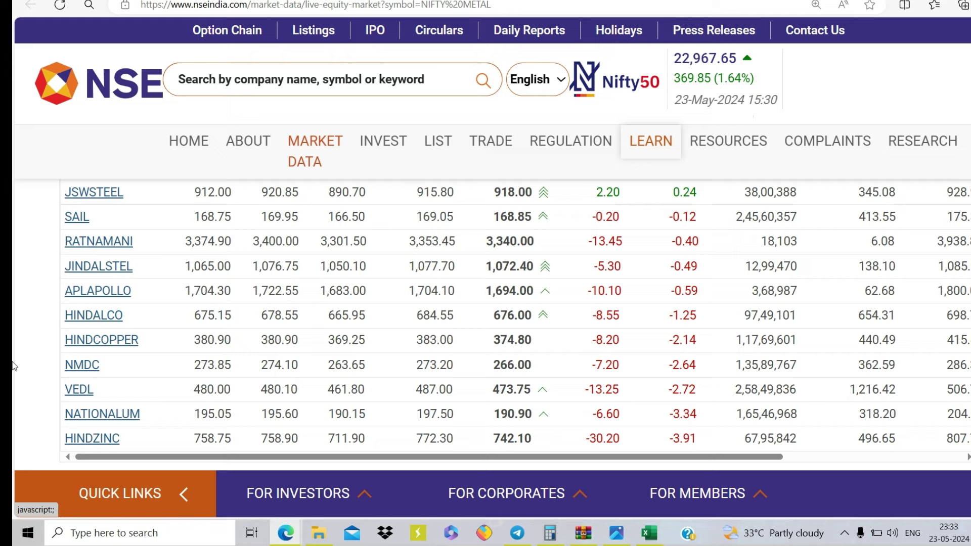
pyautogui.scroll(7, 81, 354)
pyautogui.scroll(-3, 105, 329)
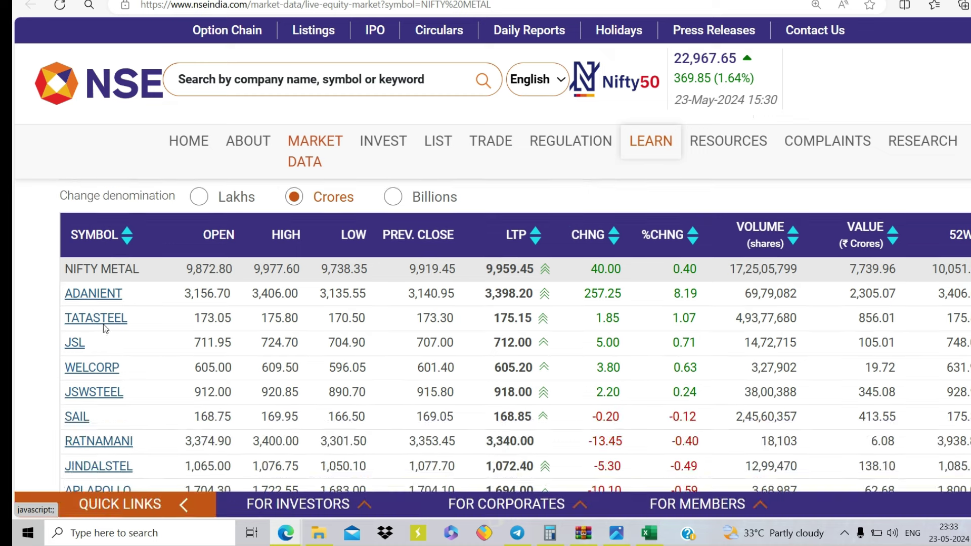
pyautogui.hotkey('ctrl', 'Tab')
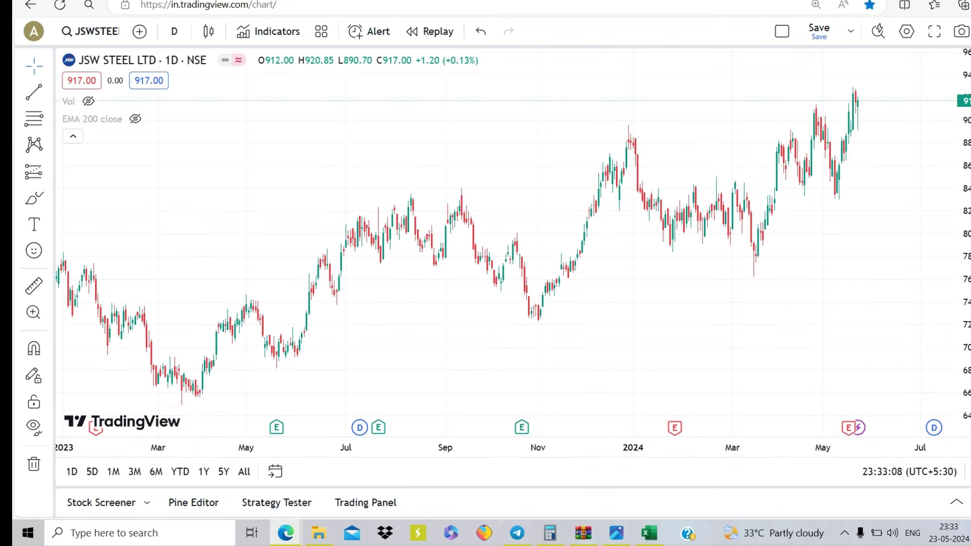
pyautogui.write('ADANI ENTER')
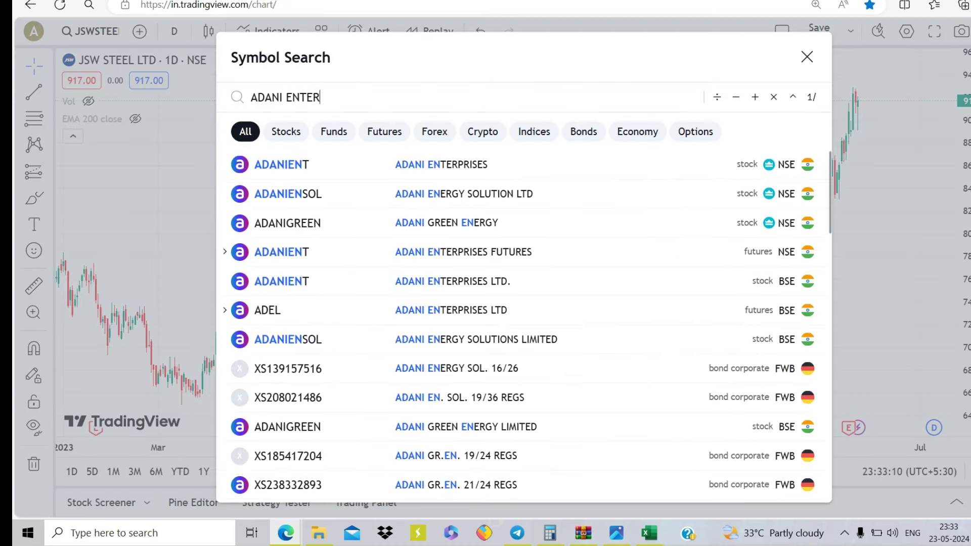
pyautogui.click(452, 162)
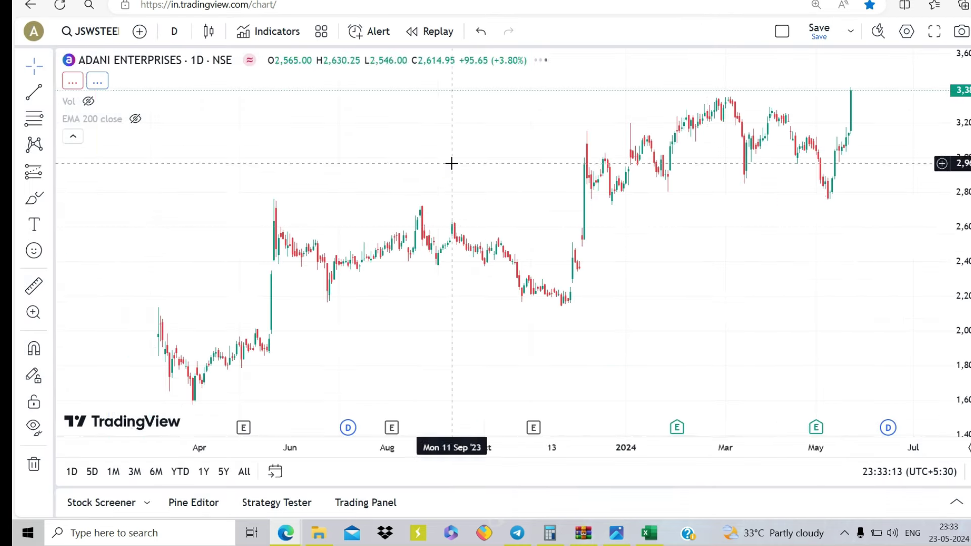
# - Brush a horizontal line at about 3,320 across the 2024 highs of Adani Enterprises and a rising path from it to about 4,370
pyautogui.scroll(-2, 889, 182)
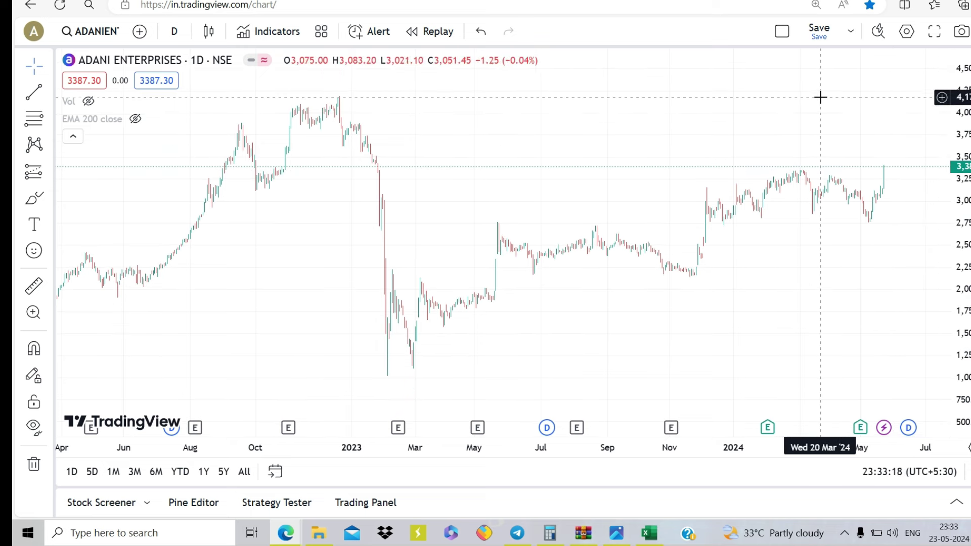
pyautogui.hscroll(3, 763, 143)
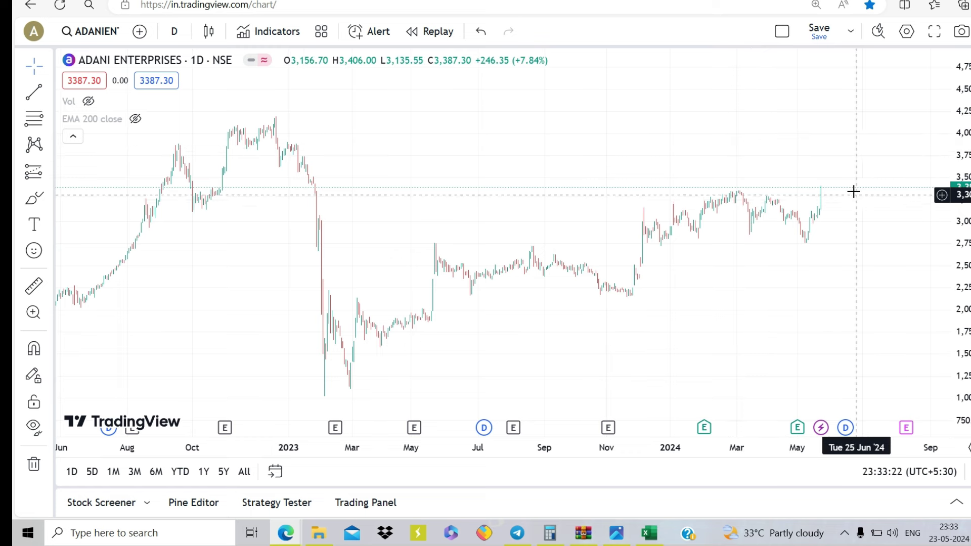
pyautogui.click(34, 197)
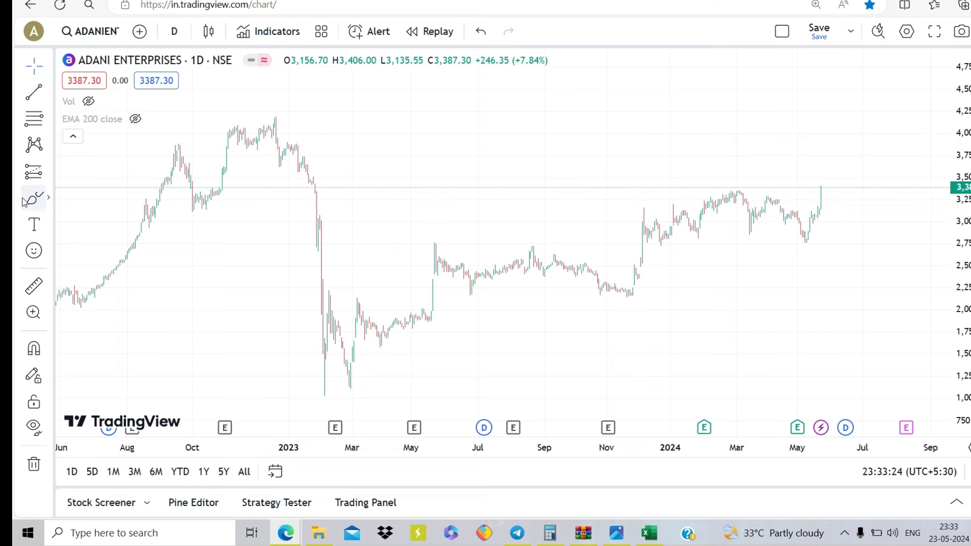
pyautogui.moveTo(695, 192); pyautogui.dragTo(921, 193)
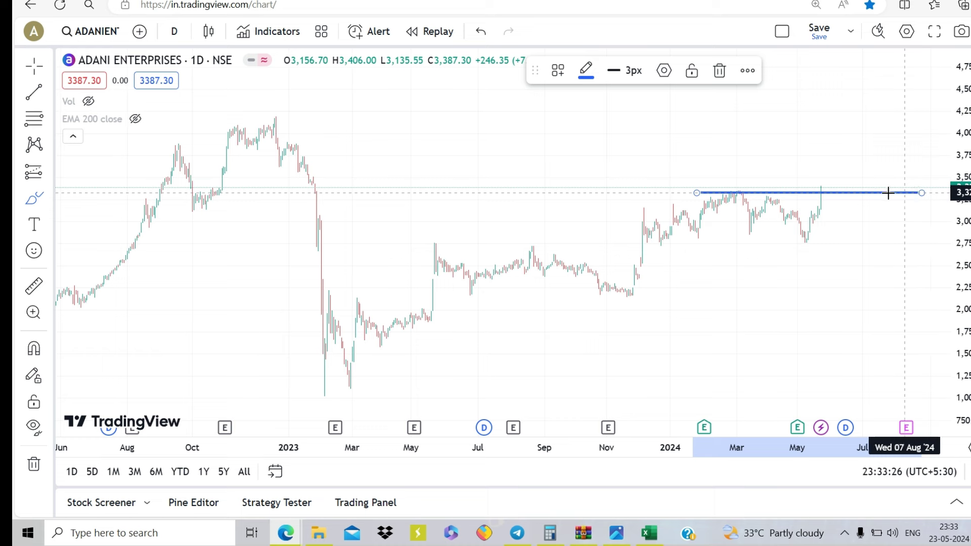
pyautogui.moveTo(825, 187); pyautogui.dragTo(893, 101)
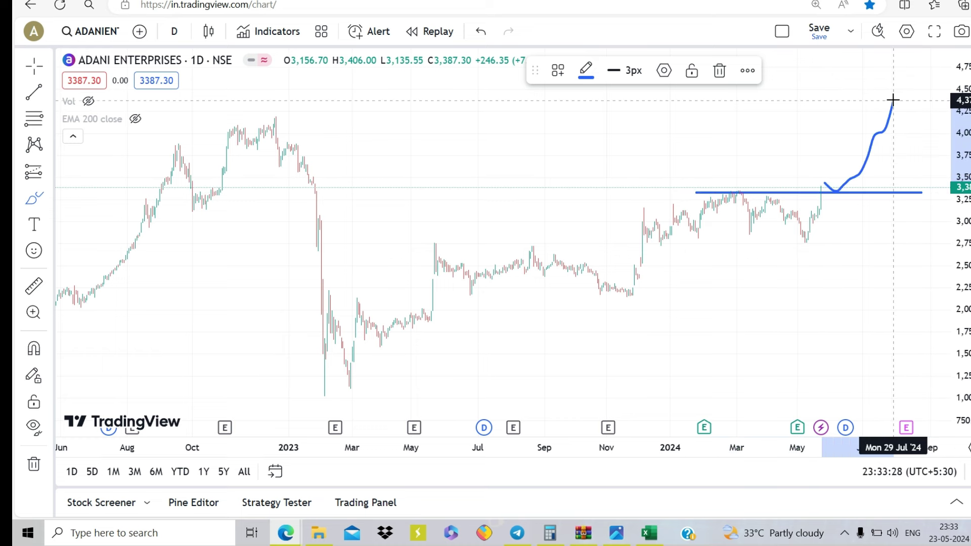
# - Brush a resistance band from the late-2022 highs of Adani Enterprises across to the end of the rising path, and remove it again
pyautogui.moveTo(205, 119); pyautogui.dragTo(948, 60)
pyautogui.click(719, 70)
pyautogui.moveTo(212, 126)
pyautogui.mouseDown()
pyautogui.moveTo(915, 105)
pyautogui.moveTo(286, 115)
pyautogui.moveTo(241, 130)
pyautogui.mouseUp()
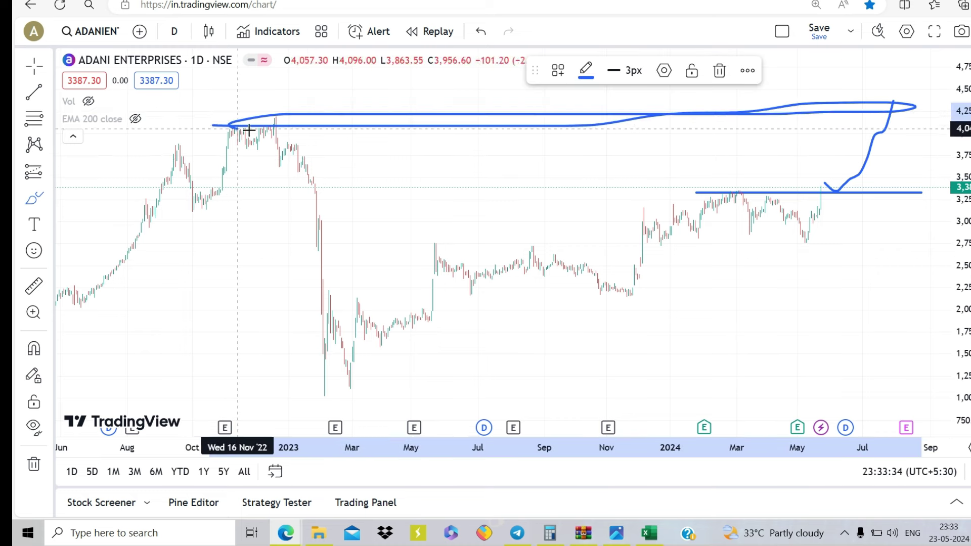
pyautogui.click(719, 72)
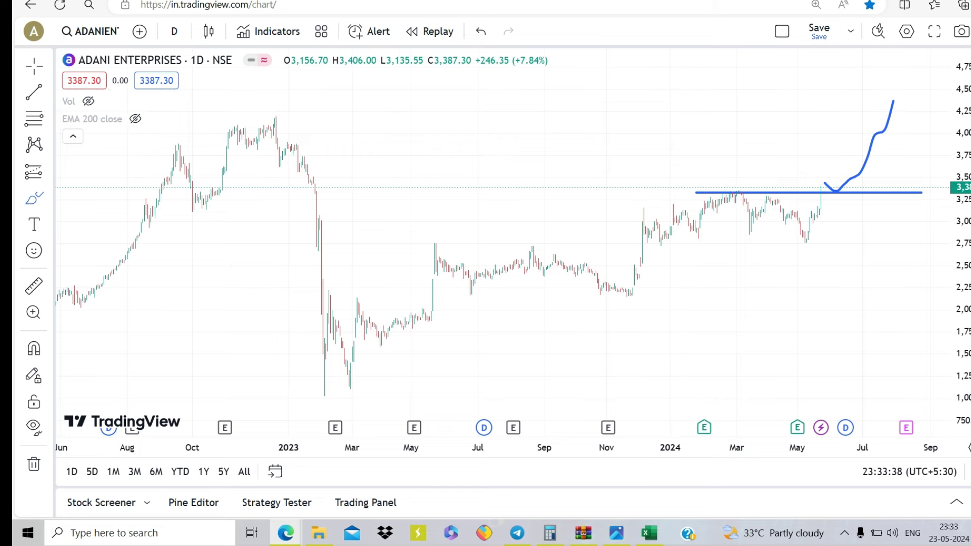
# - Switch to the Excel workbook and compare the sectors' % change charts for 1 day, 3 months and 1 month
pyautogui.click(650, 533)
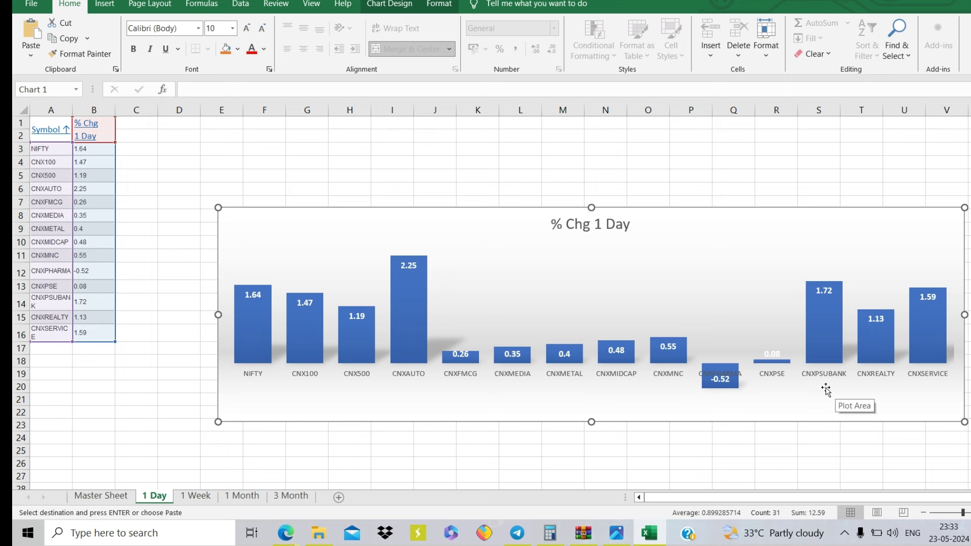
pyautogui.click(285, 502)
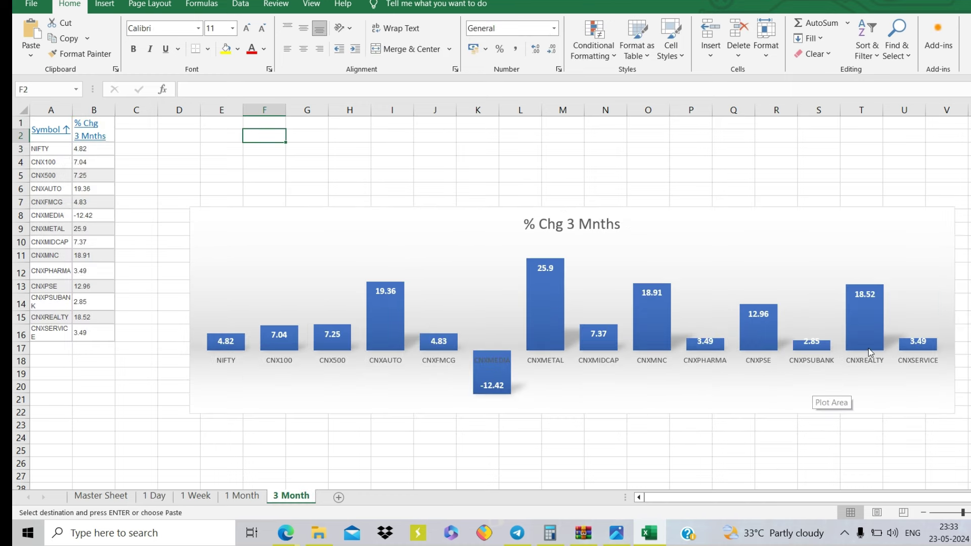
pyautogui.click(242, 496)
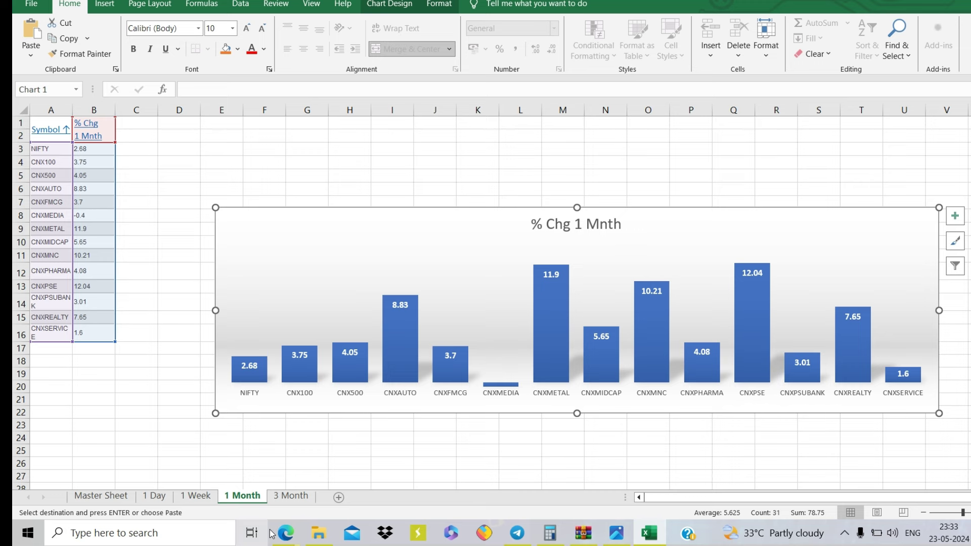
# - Return to the NSE live market indices page, find NIFTY PSE among the thematic indices and open its constituents list
pyautogui.moveTo(286, 533)
pyautogui.click(210, 459)
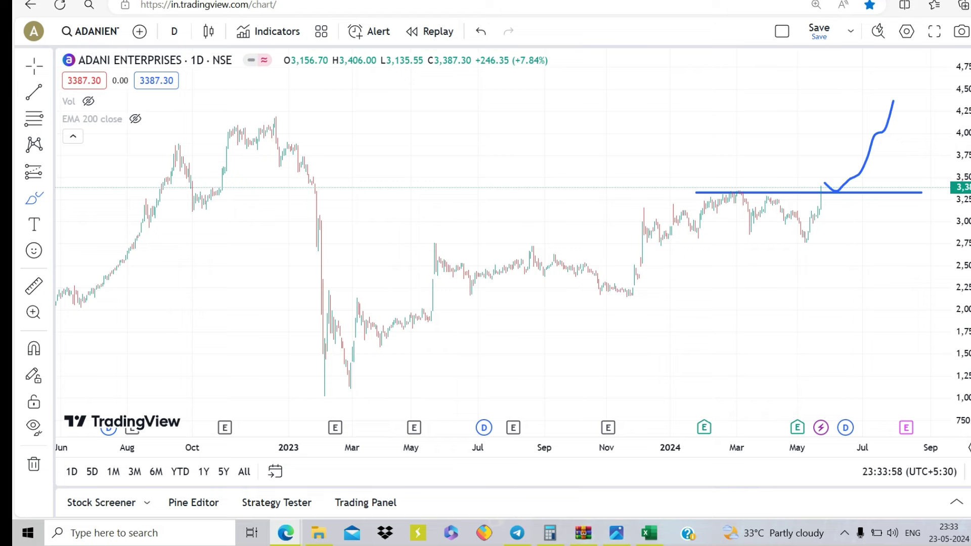
pyautogui.hotkey('alt', 'Tab')
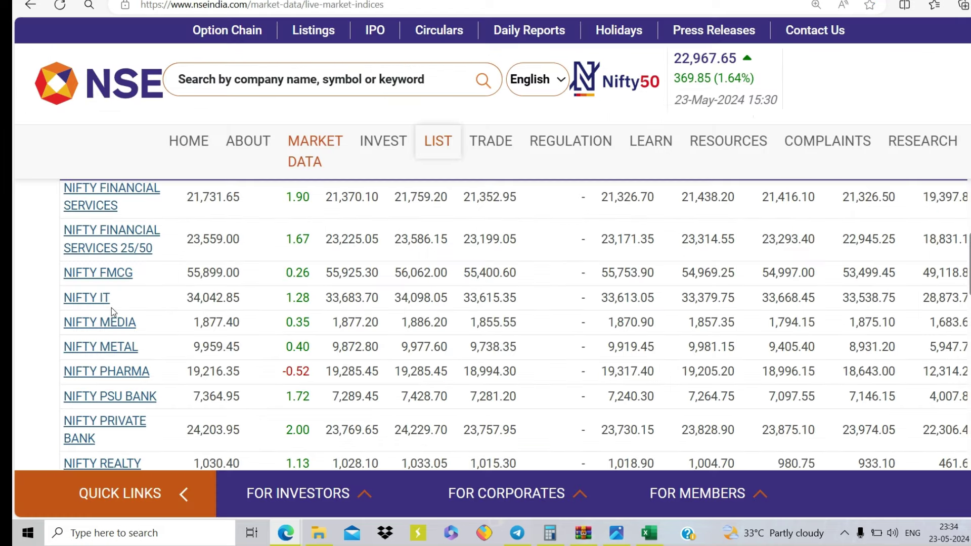
pyautogui.scroll(-8, 112, 308)
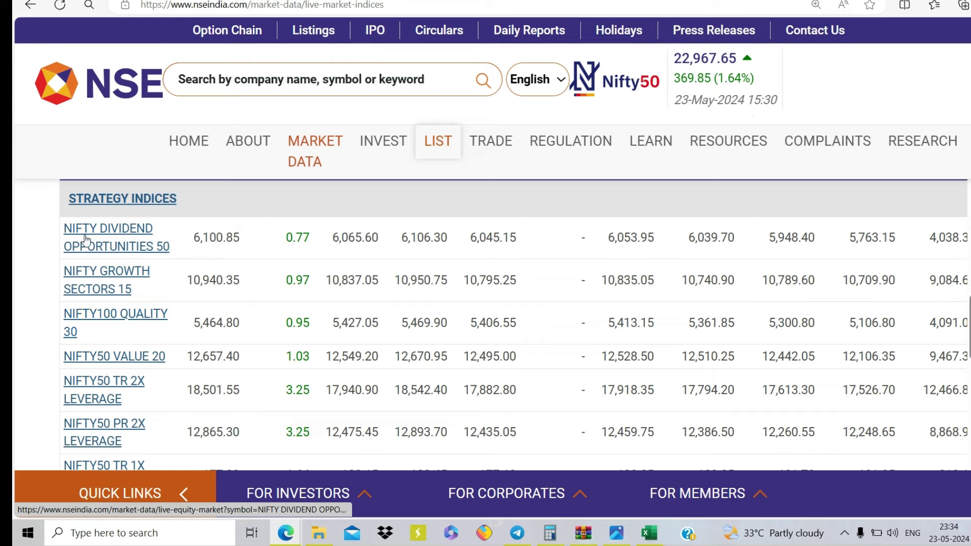
pyautogui.scroll(-4, 133, 360)
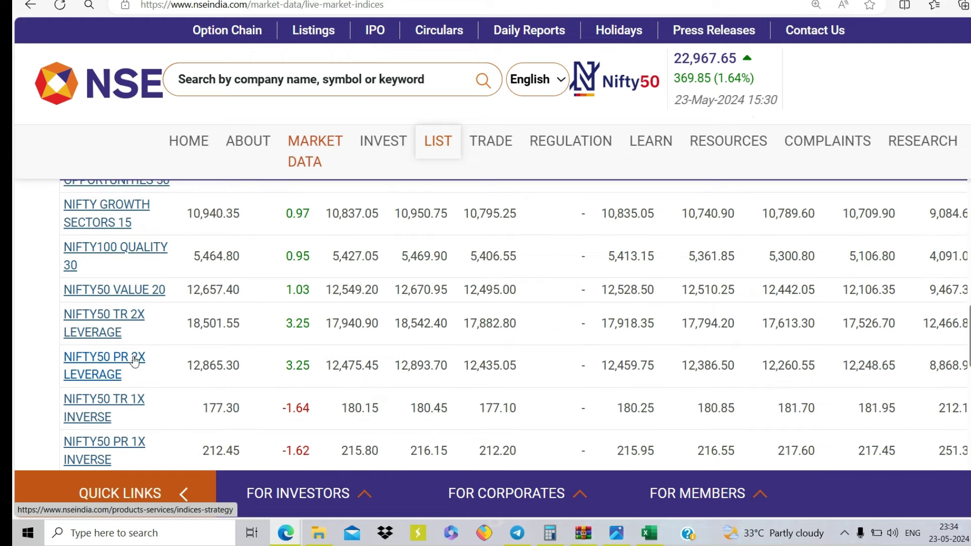
pyautogui.scroll(-4, 138, 371)
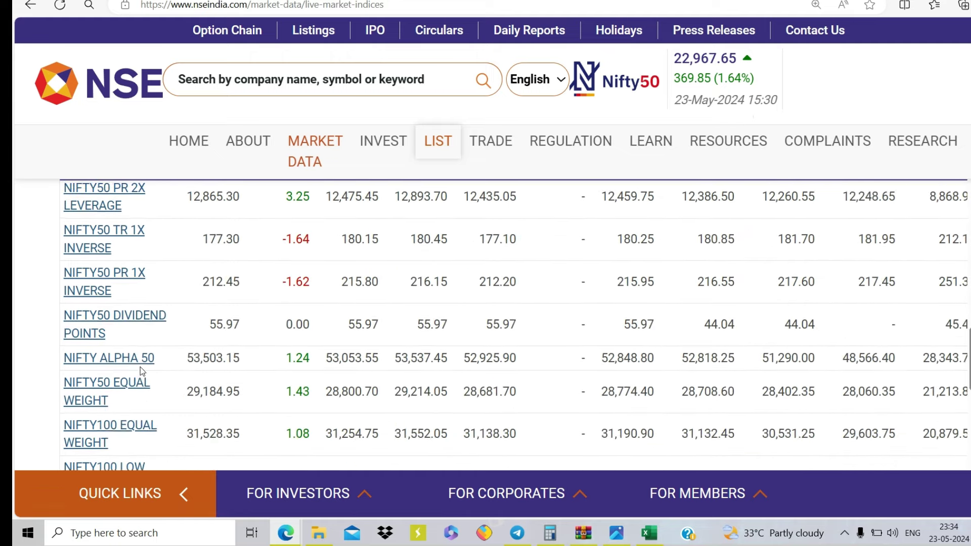
pyautogui.scroll(-9, 140, 364)
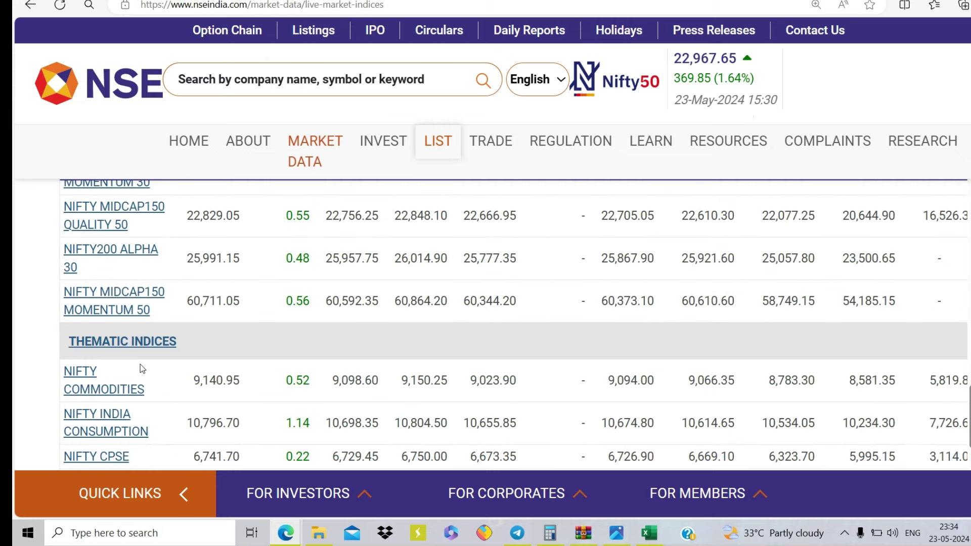
pyautogui.scroll(1, 134, 311)
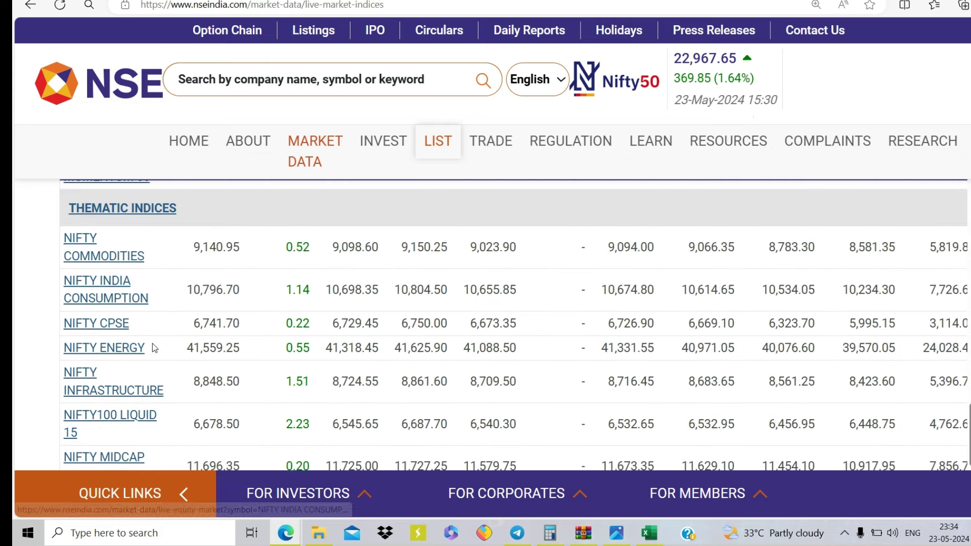
pyautogui.scroll(-5, 153, 344)
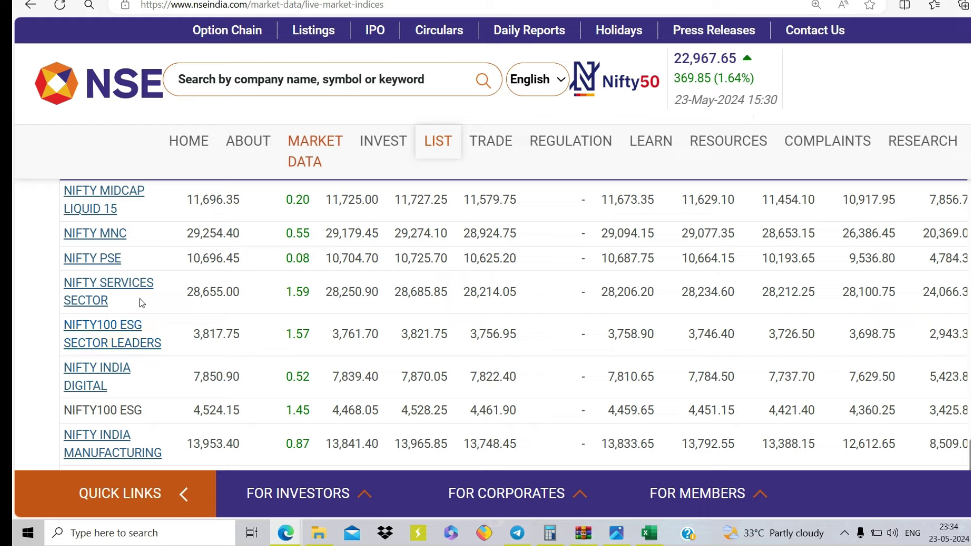
pyautogui.click(71, 257)
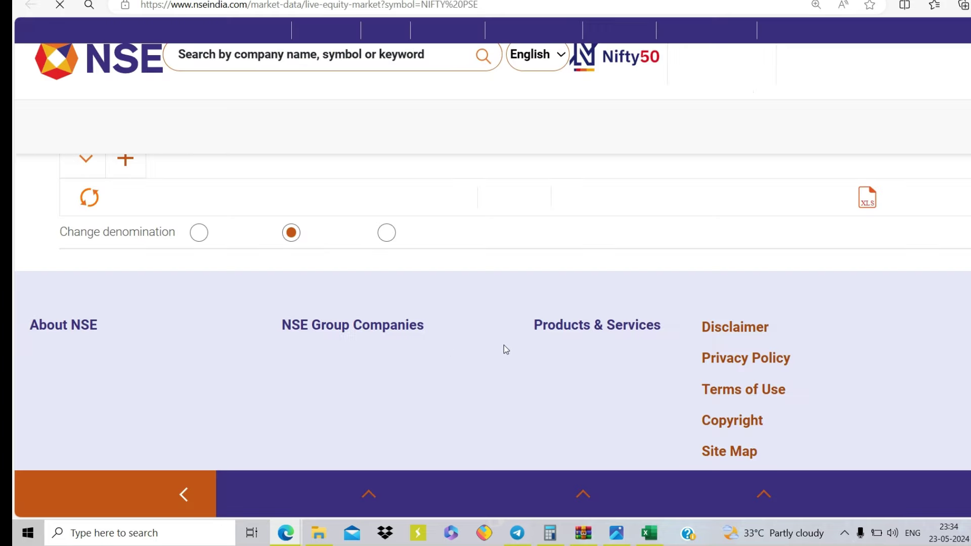
pyautogui.scroll(-2, 374, 334)
pyautogui.scroll(-4, 374, 333)
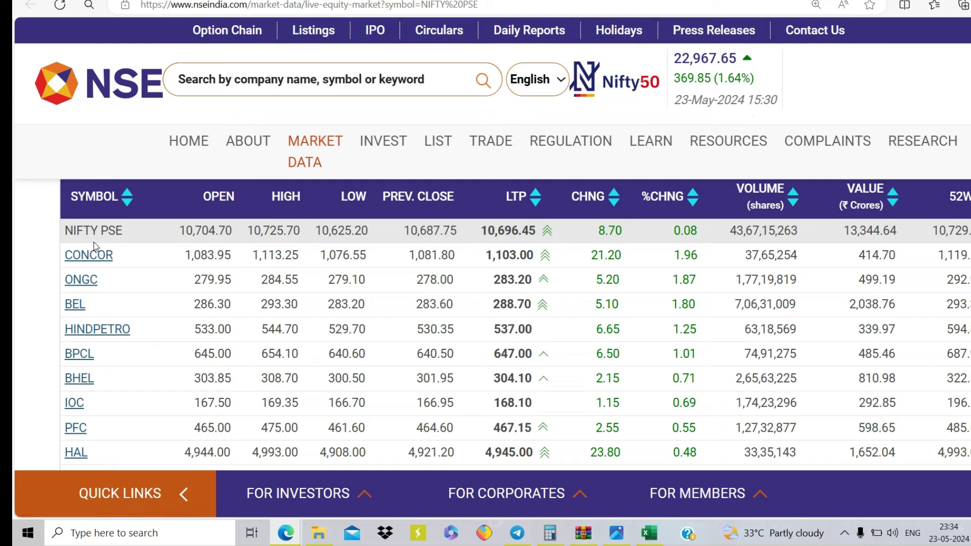
# - Switch to the TradingView chart, load the NSE index CNXPSE by searching for NIFTY PSE, and review its recent daily candles
pyautogui.hotkey('ctrl', 'Tab')
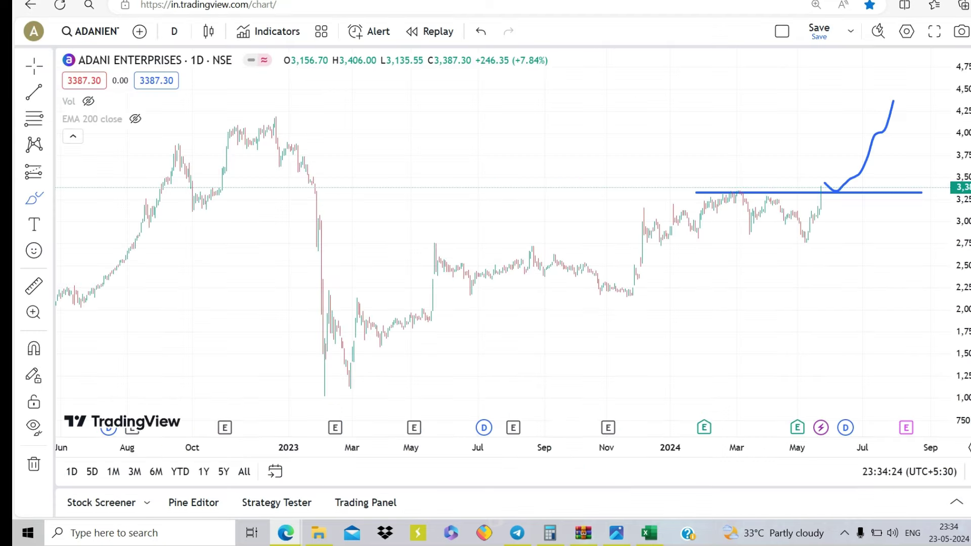
pyautogui.write('NIFTY PS')
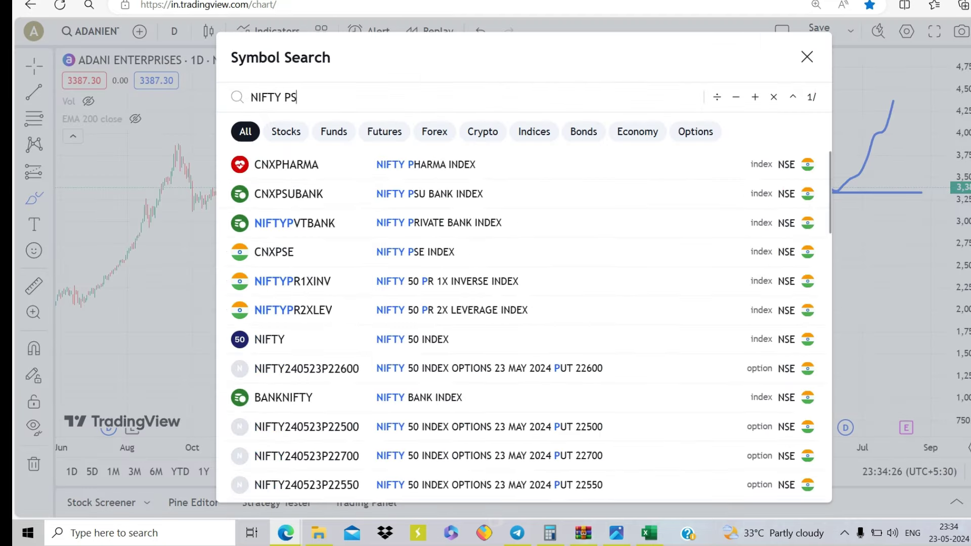
pyautogui.write('E')
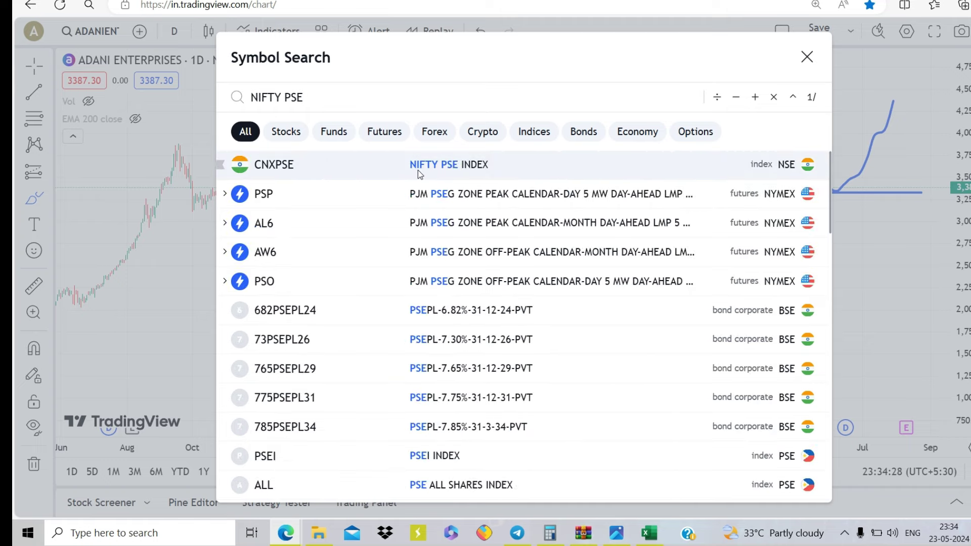
pyautogui.click(418, 174)
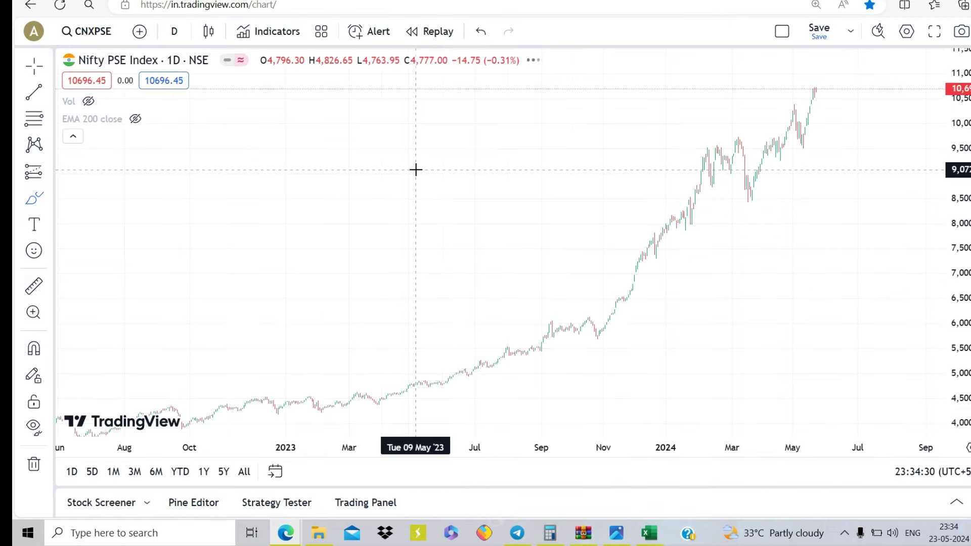
pyautogui.scroll(5, 658, 247)
pyautogui.click(748, 275)
pyautogui.click(549, 333)
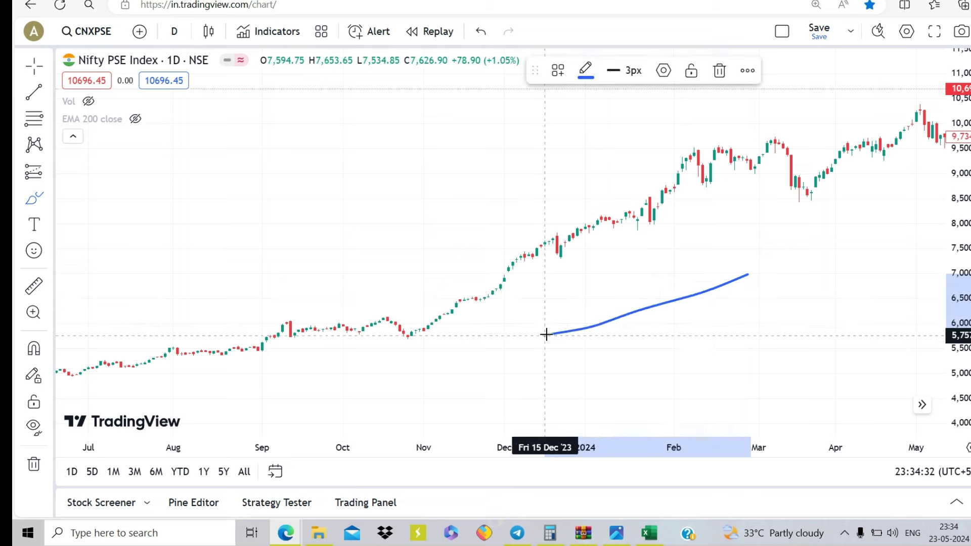
pyautogui.press('Delete')
pyautogui.moveTo(663, 273); pyautogui.dragTo(364, 353)
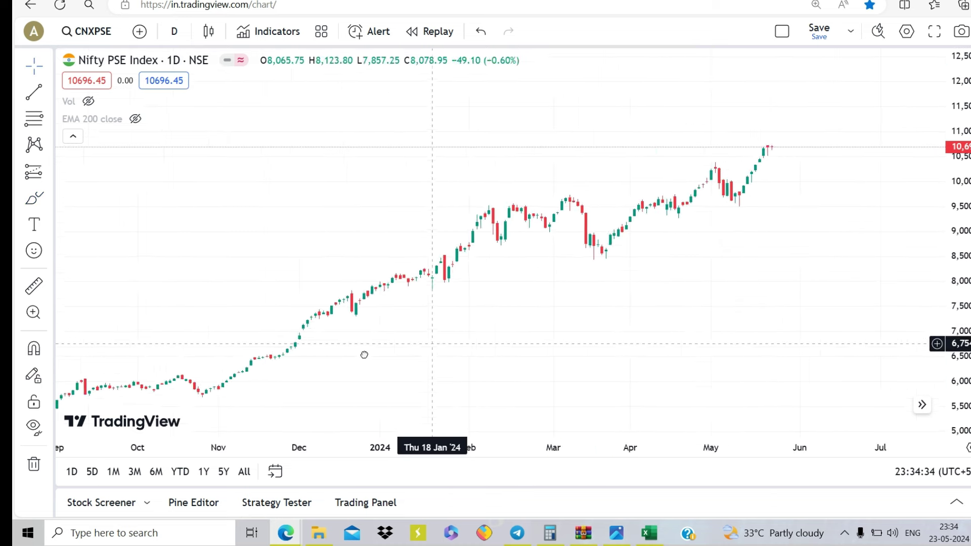
pyautogui.moveTo(685, 213); pyautogui.dragTo(769, 143)
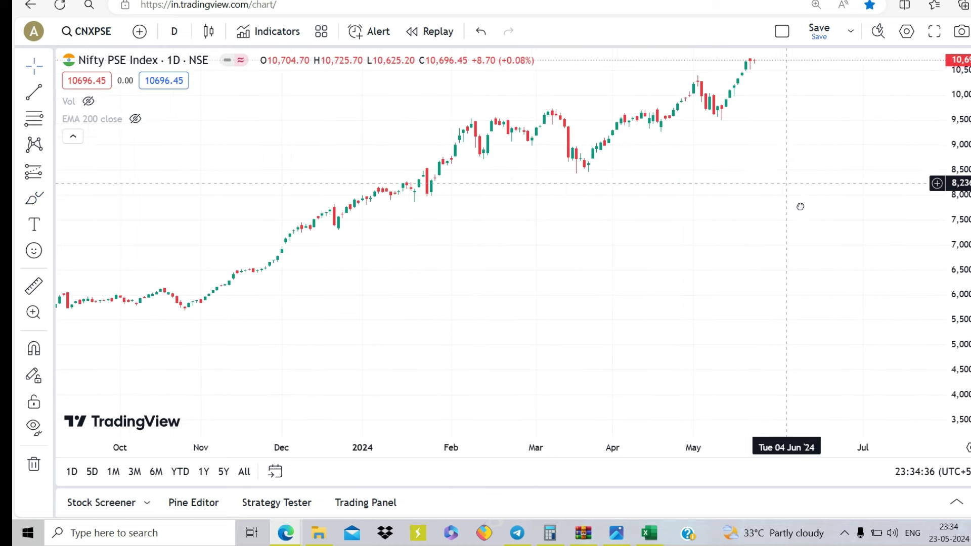
# - Check the Nifty PSE constituents on NSE, then load the NSE stock CONCOR in the TradingView chart and review its past year
pyautogui.hotkey('ctrl', 'Tab')
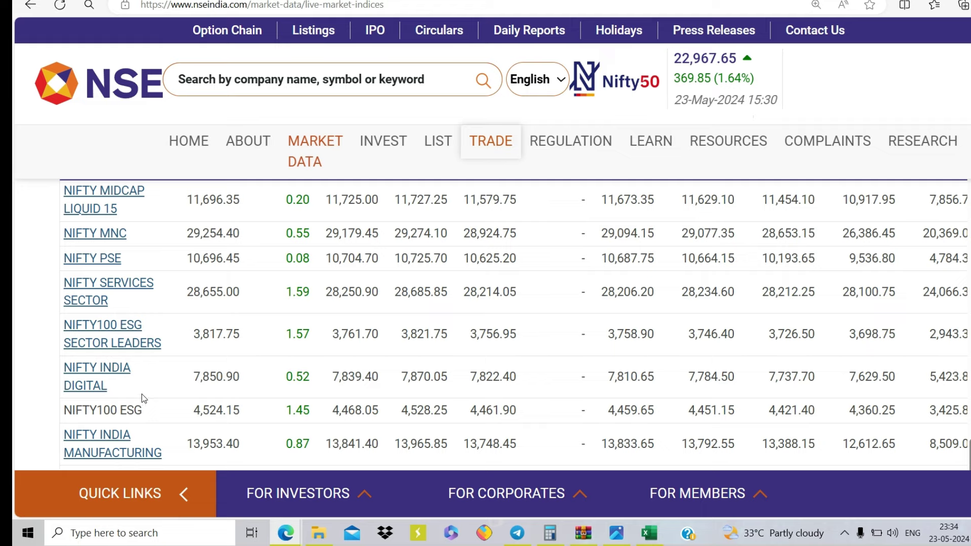
pyautogui.click(83, 259)
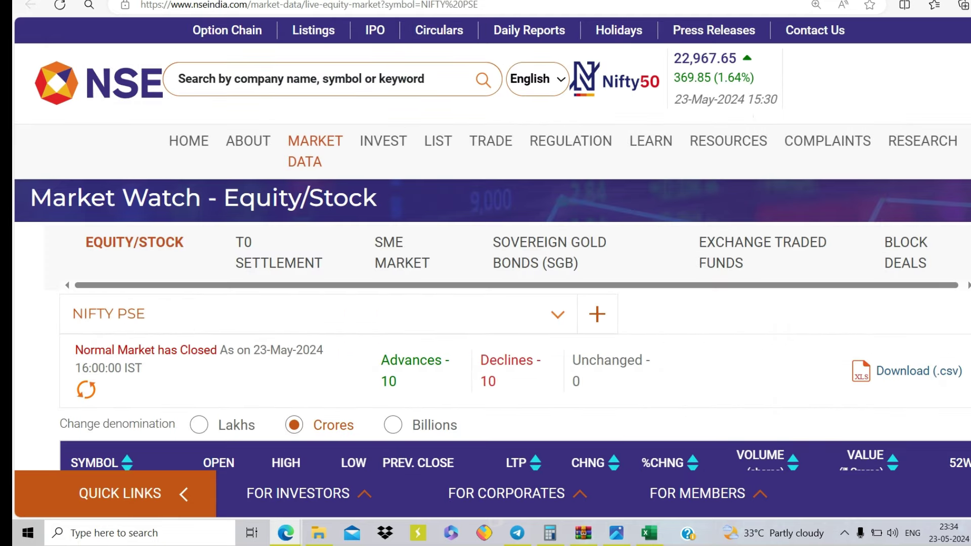
pyautogui.scroll(-5, 72, 218)
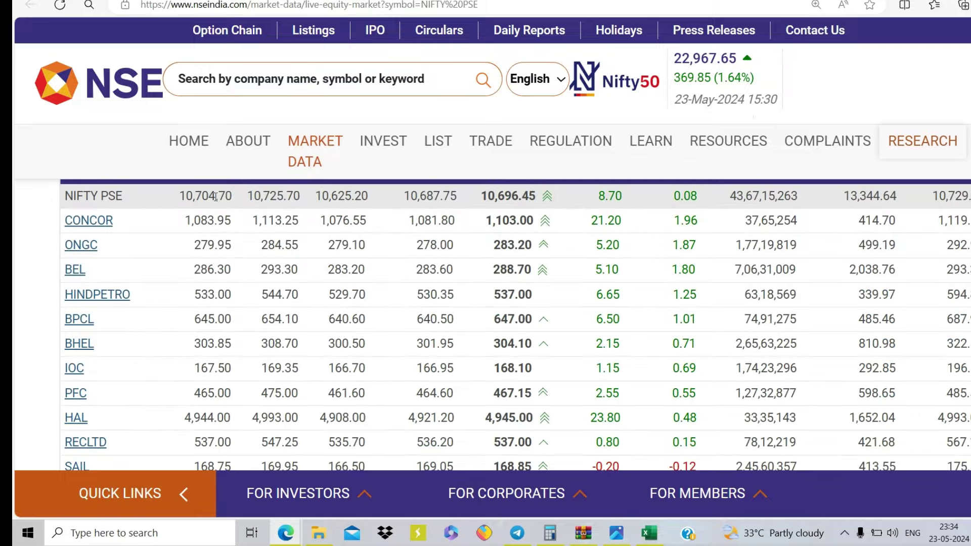
pyautogui.hotkey('ctrl', 'Tab')
pyautogui.write('CO')
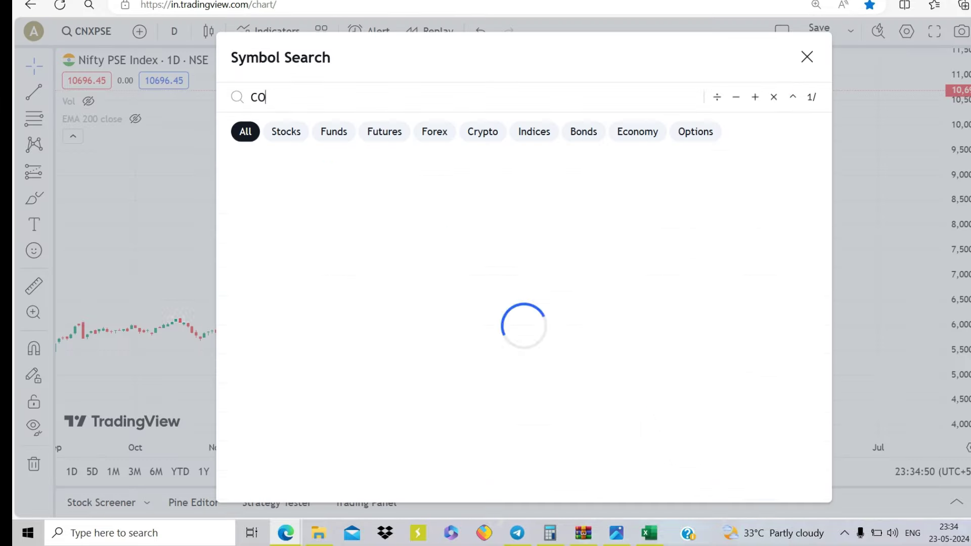
pyautogui.write('NCOR')
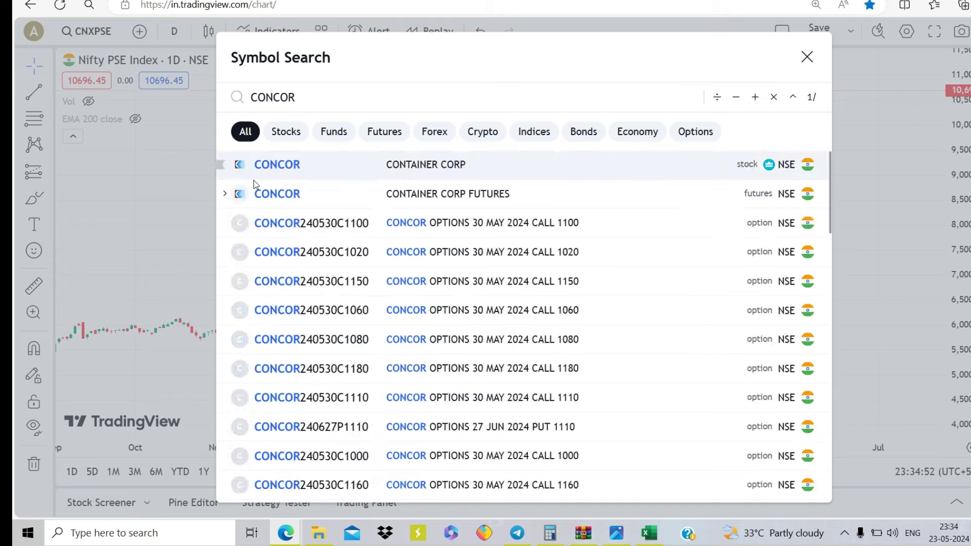
pyautogui.click(412, 168)
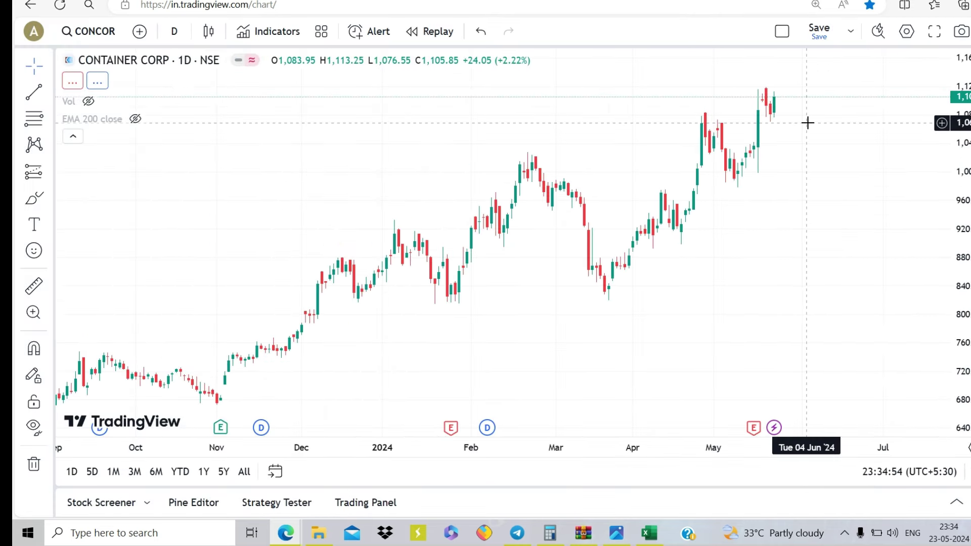
pyautogui.scroll(-3, 779, 215)
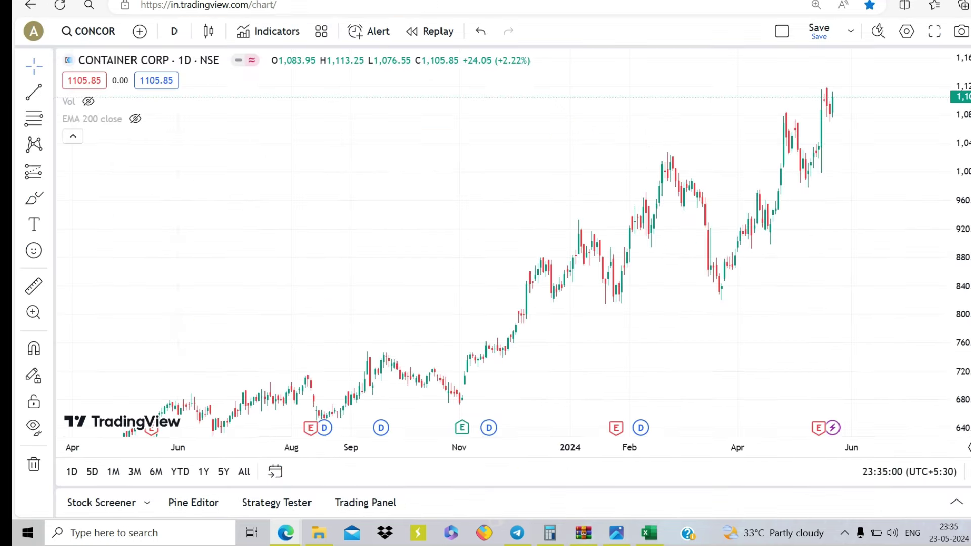
# - Load the NSE stock ONGC in the chart
pyautogui.write('ONGC')
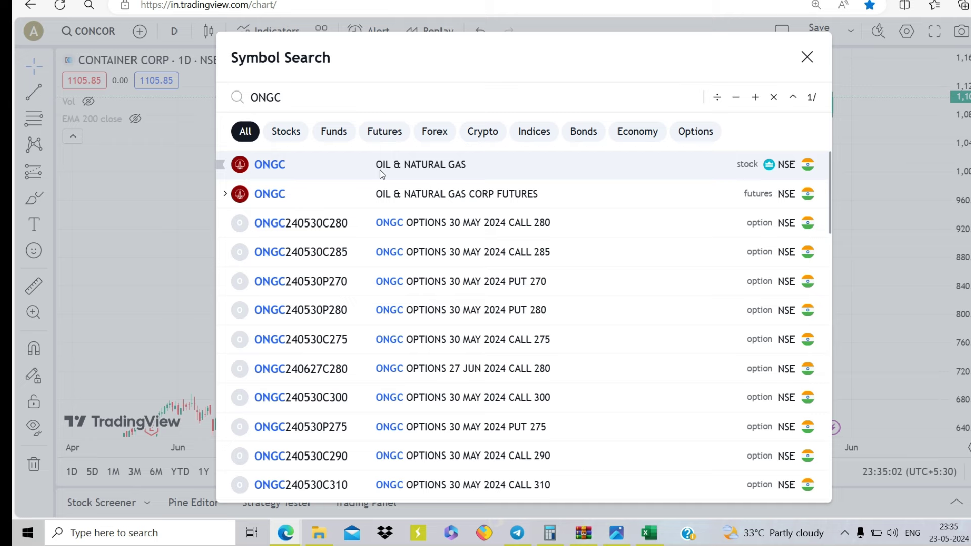
pyautogui.click(427, 171)
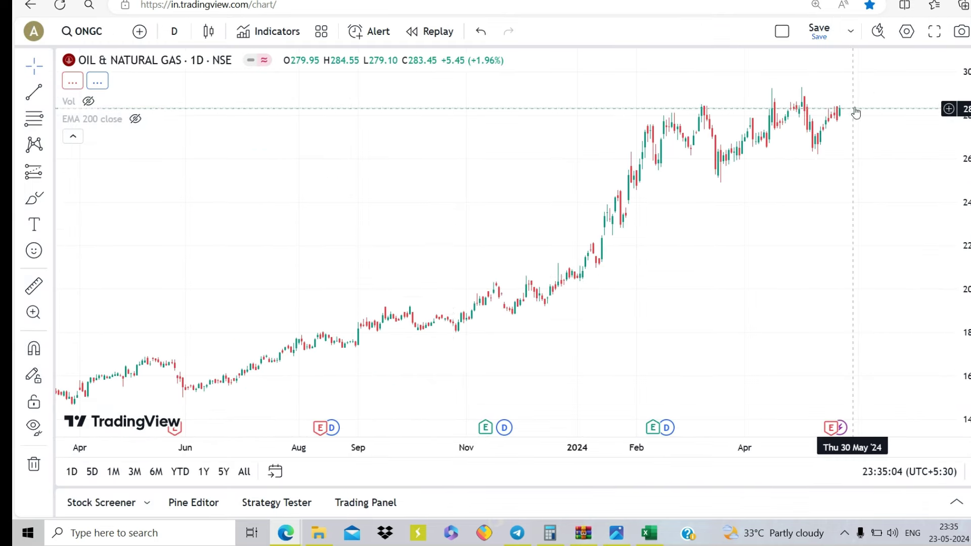
# - Check the Nifty PSE constituents on NSE again, then load the NSE stock BEL in the TradingView chart
pyautogui.hotkey('ctrl', 'Tab')
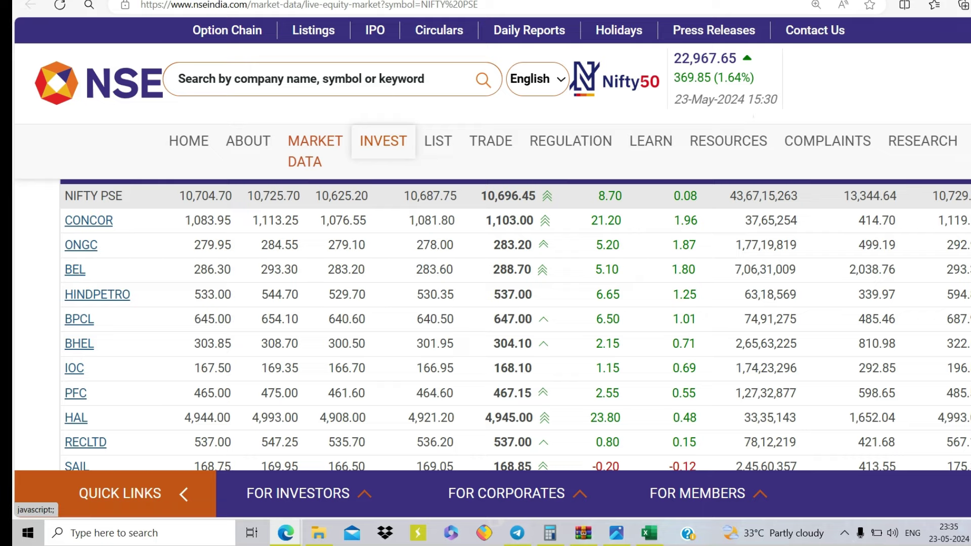
pyautogui.hotkey('ctrl', 'shift', 'Tab')
pyautogui.write('BEL')
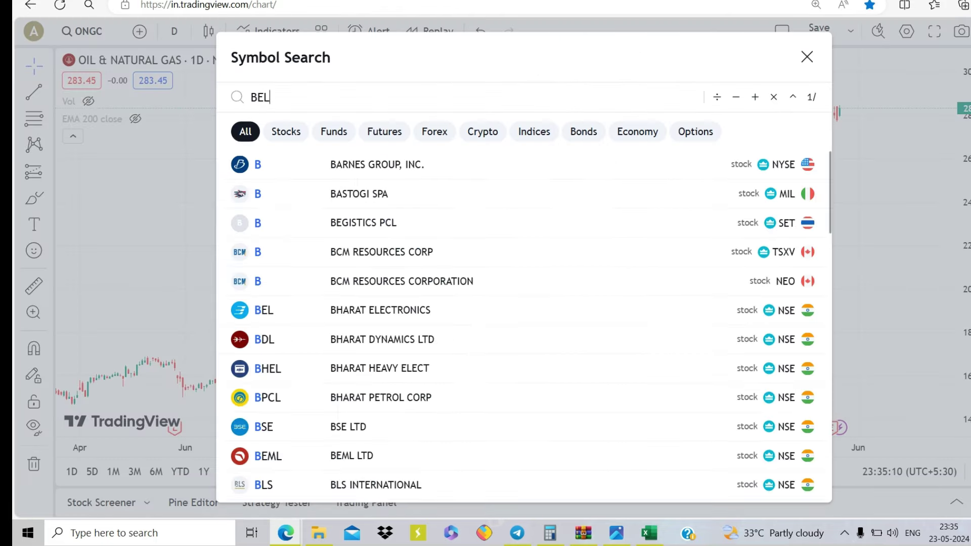
pyautogui.click(395, 167)
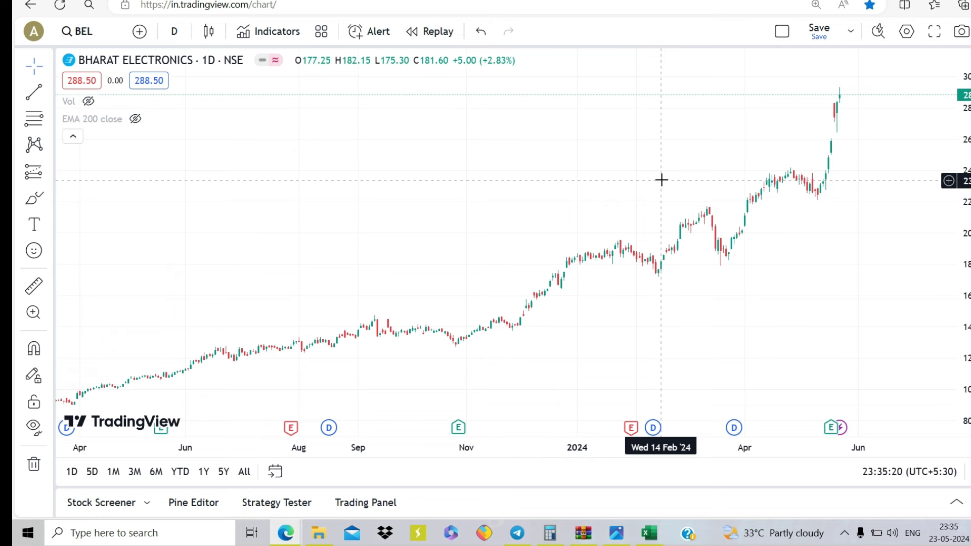
# - Revisit the 1 Month sector % change chart in Excel, then show the momentum stock swing trading title image
pyautogui.click(649, 533)
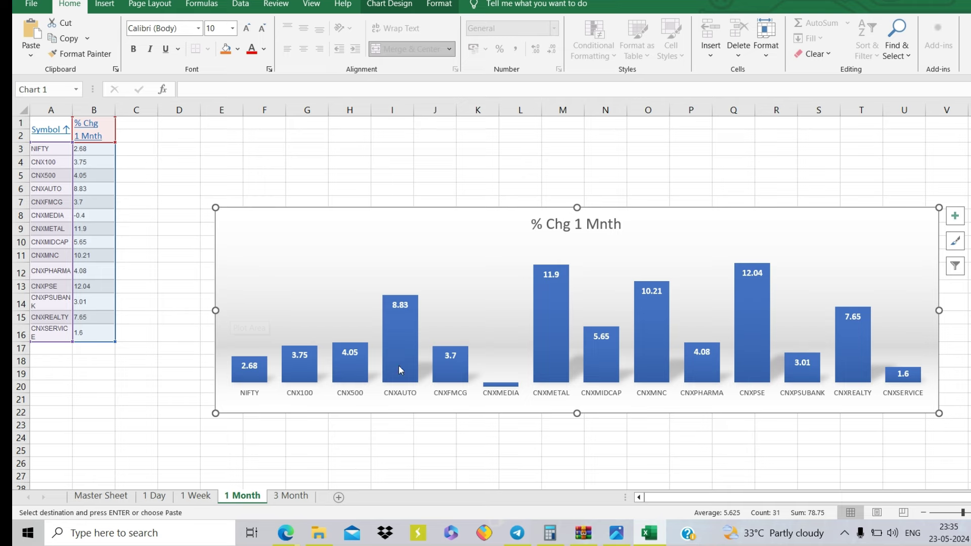
pyautogui.click(616, 533)
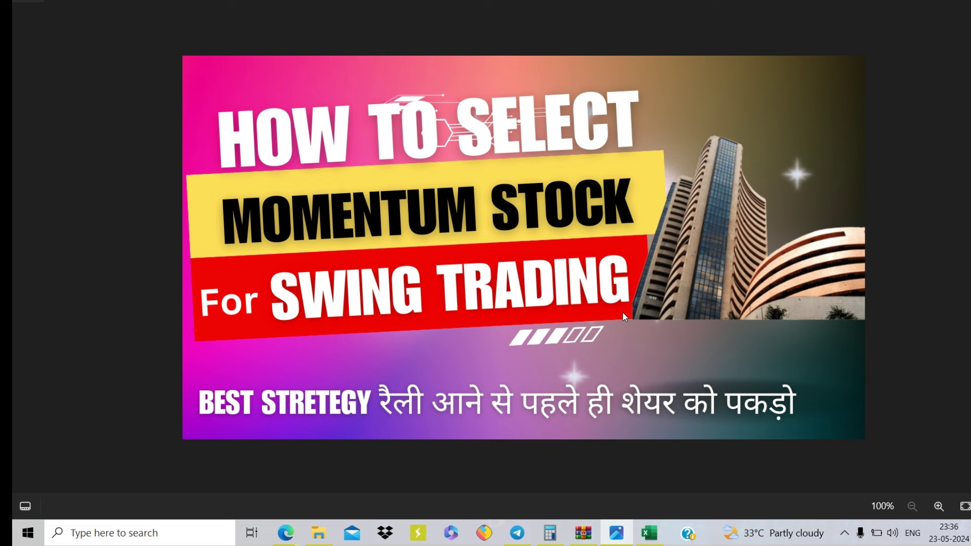
# - Switch to Telegram, open the Stock Selection Point channel and look over its latest posts
pyautogui.click(517, 532)
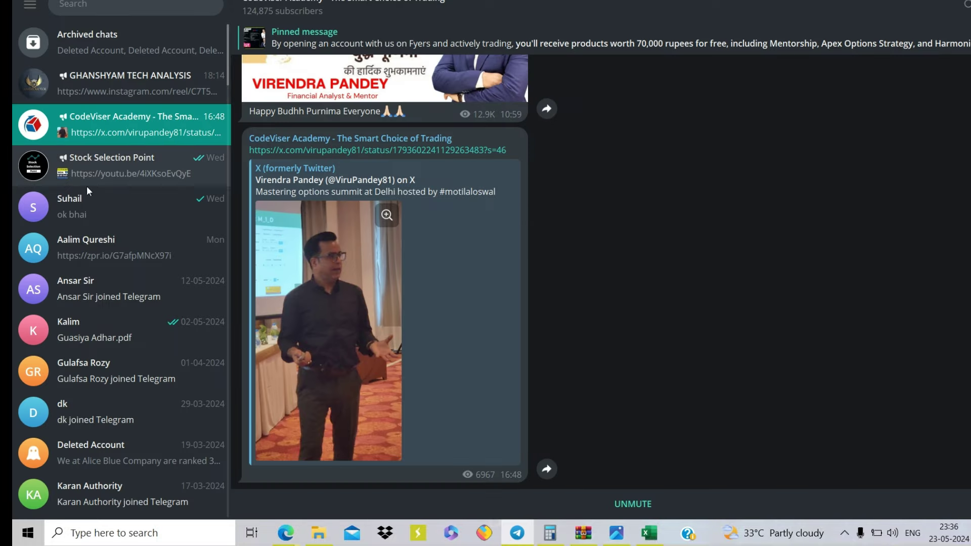
pyautogui.click(80, 161)
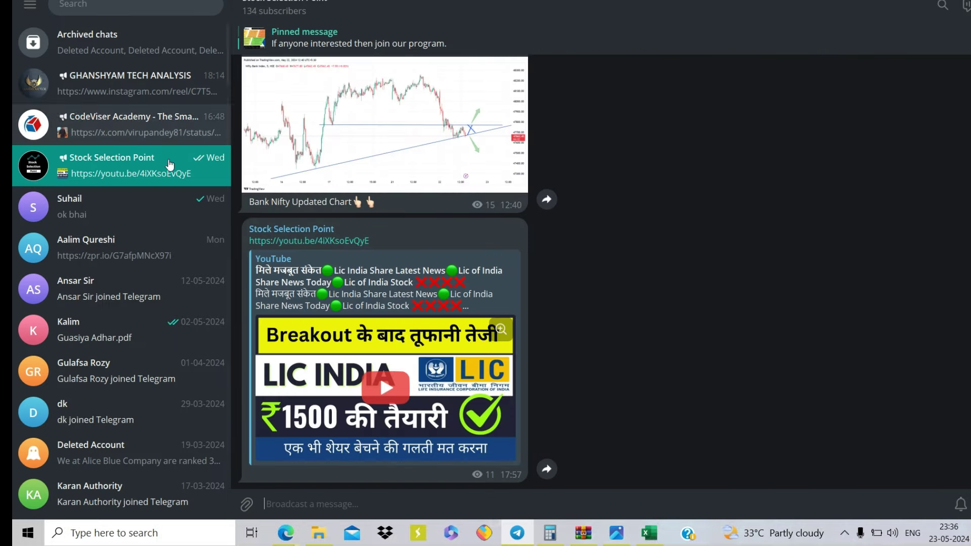
pyautogui.scroll(-5, 124, 250)
pyautogui.scroll(3, 121, 251)
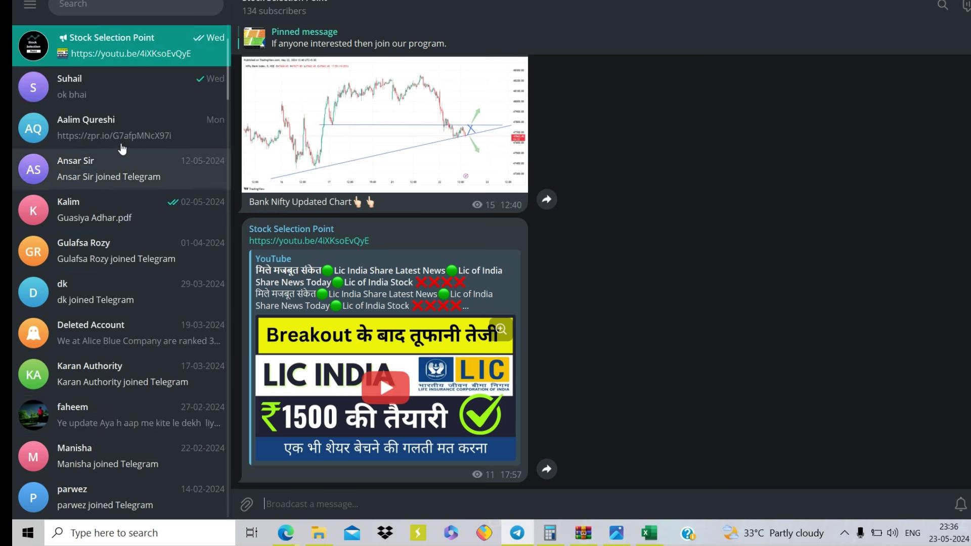